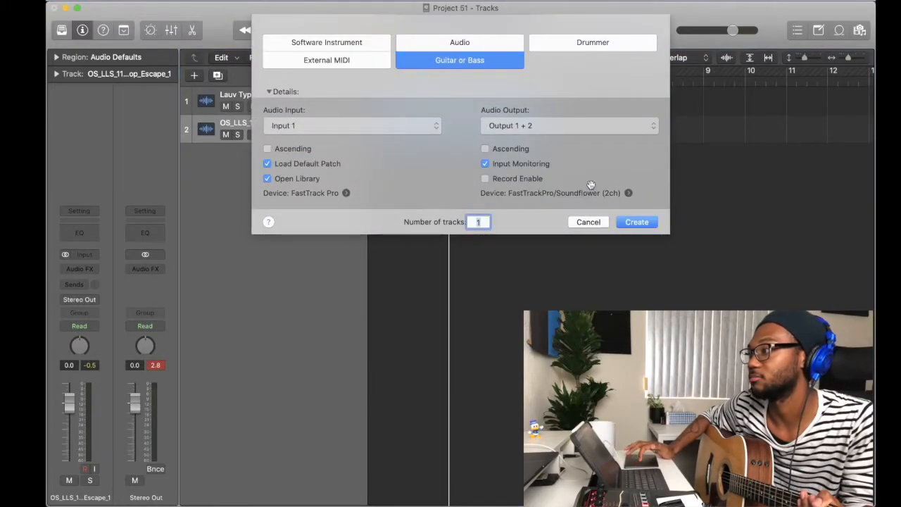
# Create one Guitar or Bass track with Input 1 and Output 1 + 2, and hide the Library.
pyautogui.click(632, 221)
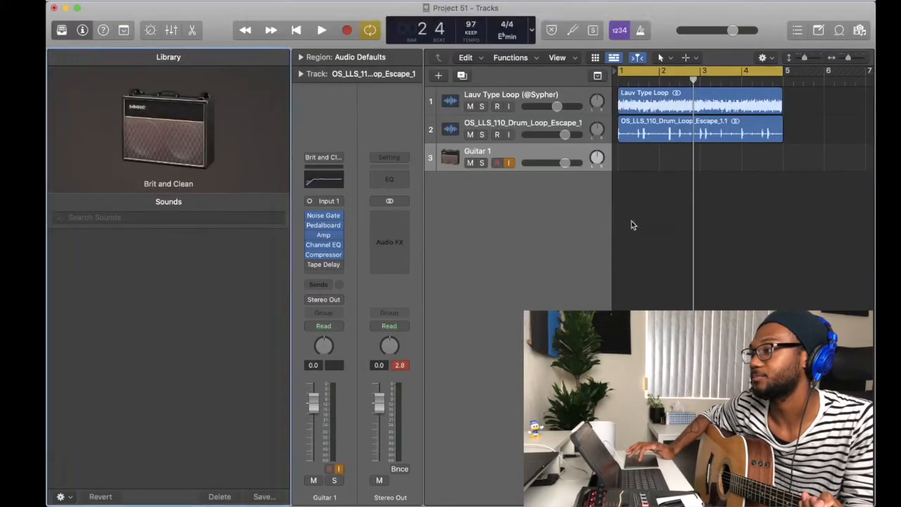
pyautogui.click(62, 30)
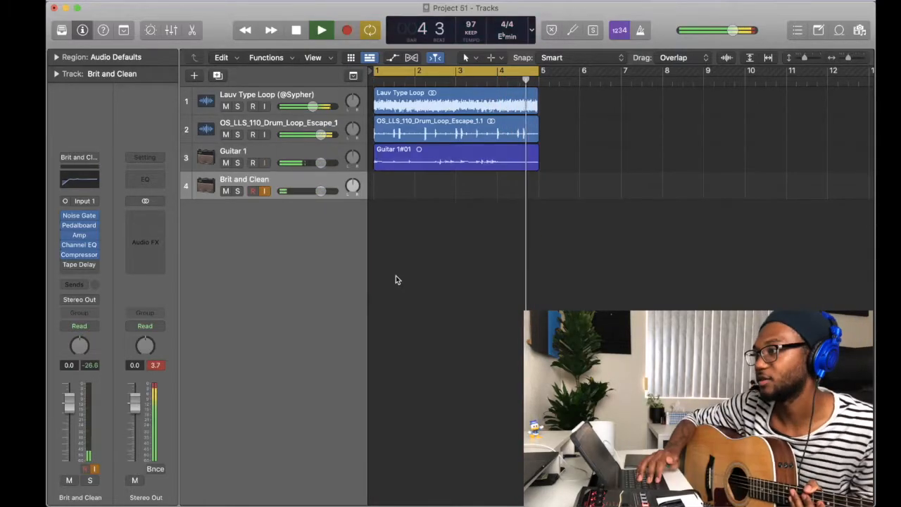
# Mute the Guitar 1 track and record a four-bar guitar take on the Brit and Clean track.
pyautogui.press('space')
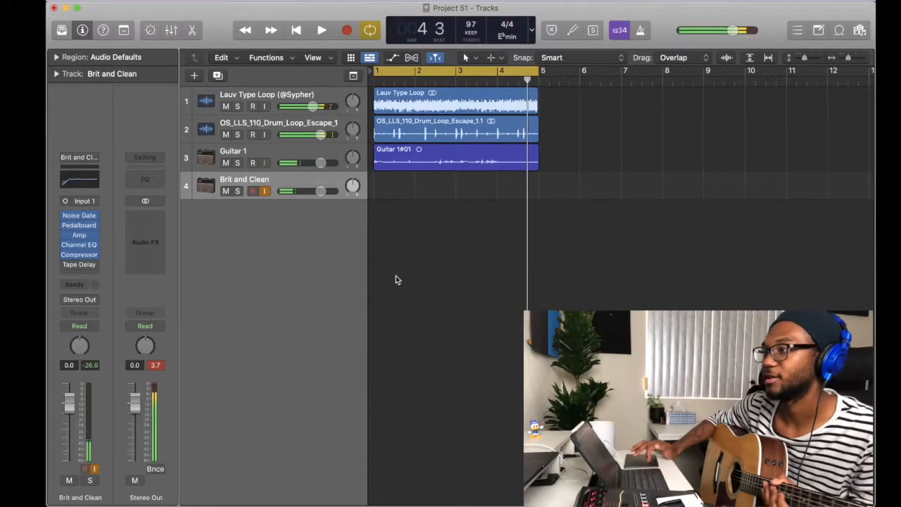
pyautogui.click(226, 163)
pyautogui.press('r')
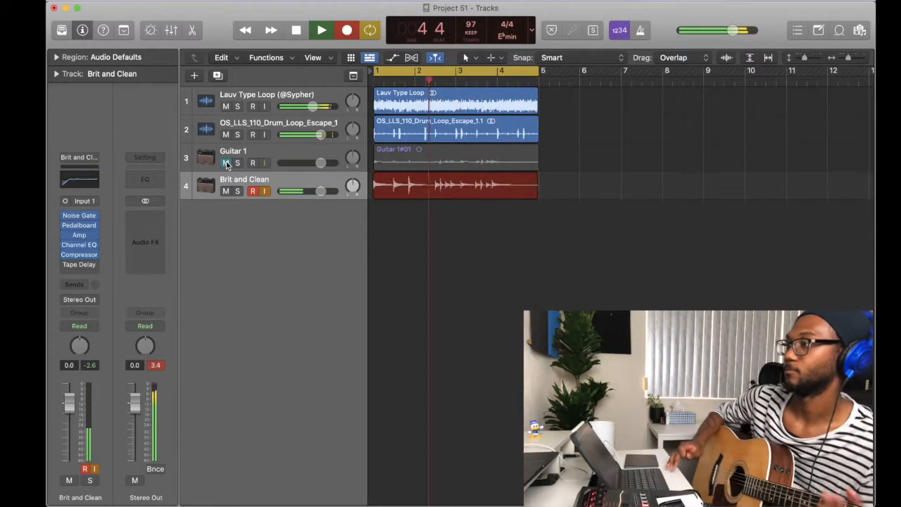
pyautogui.press('space')
# Duplicate the guitar track with its settings and record a new take on the Cool Jazz Combo track.
pyautogui.press('super+d')
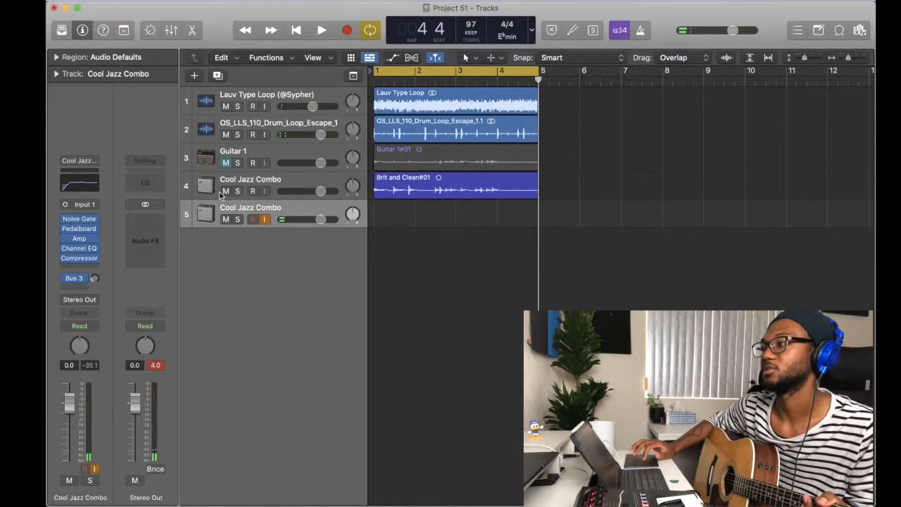
pyautogui.press('space')
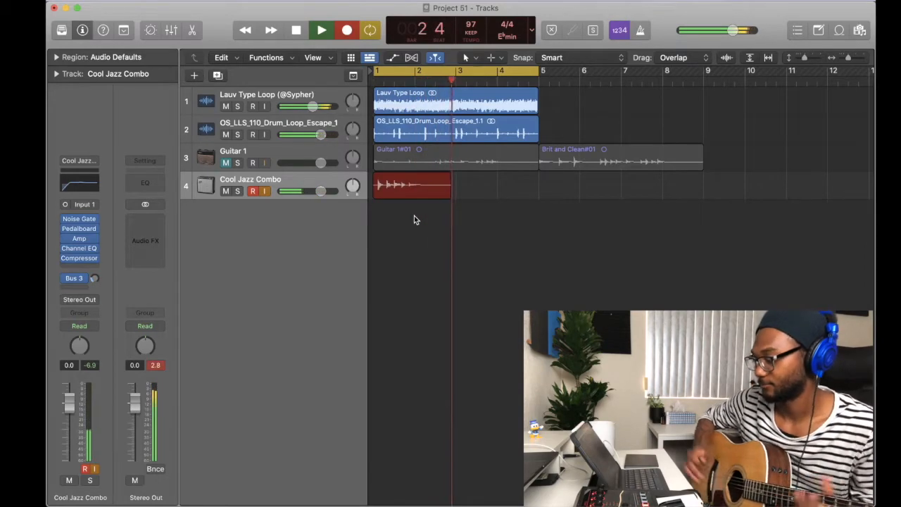
pyautogui.press('space')
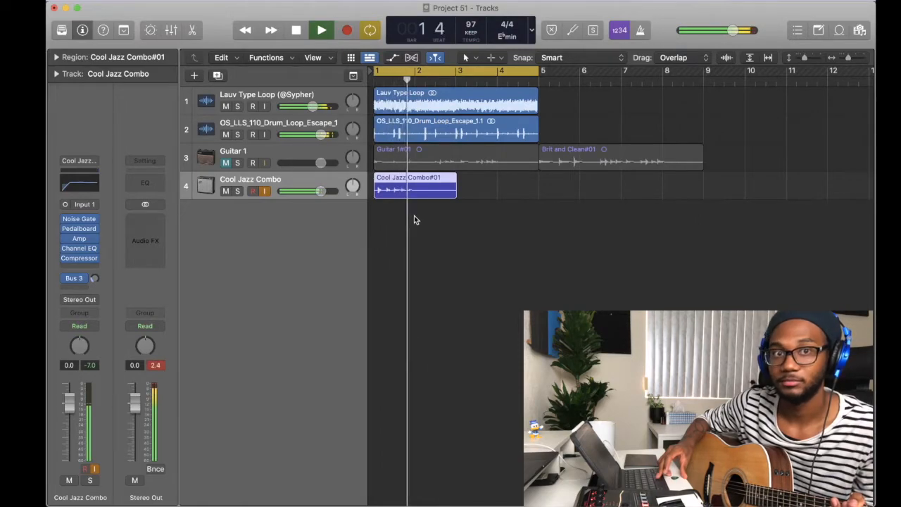
pyautogui.press('space')
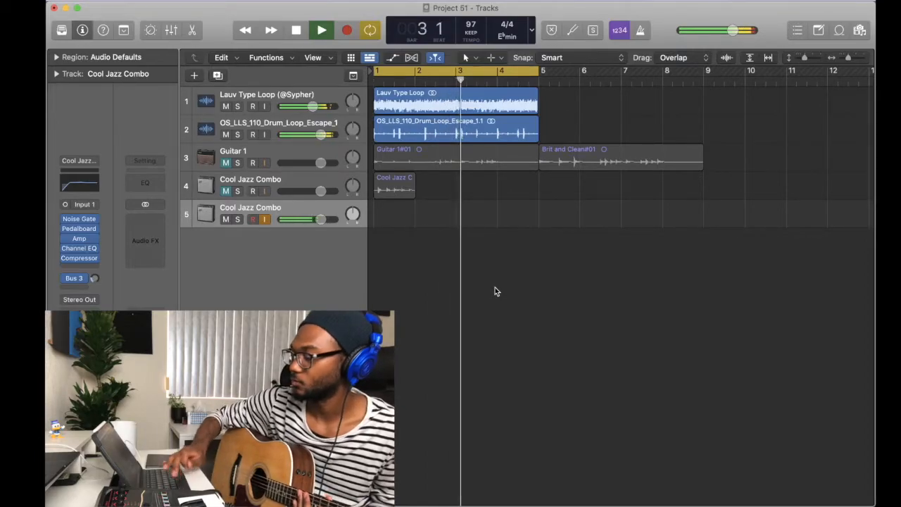
# Record a guitar take over the four-bar cycle on the empty second Cool Jazz Combo track.
pyautogui.press('r')
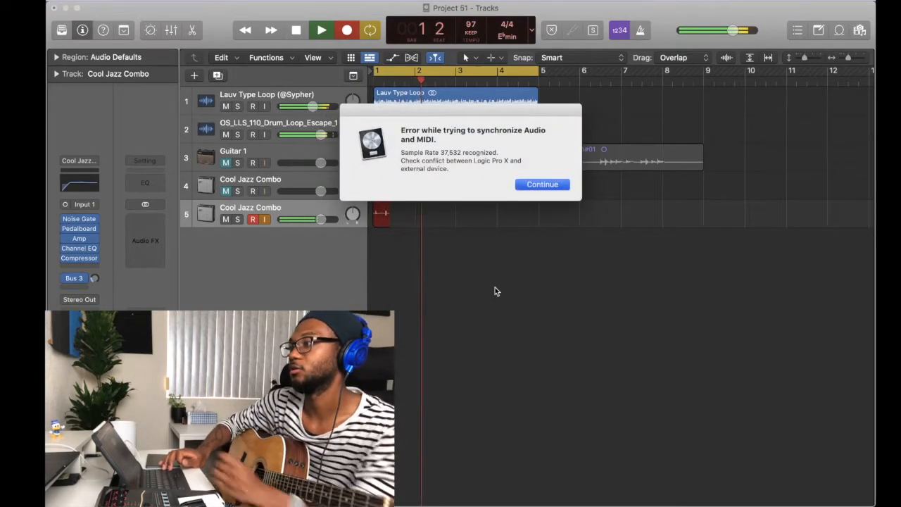
pyautogui.press('Return')
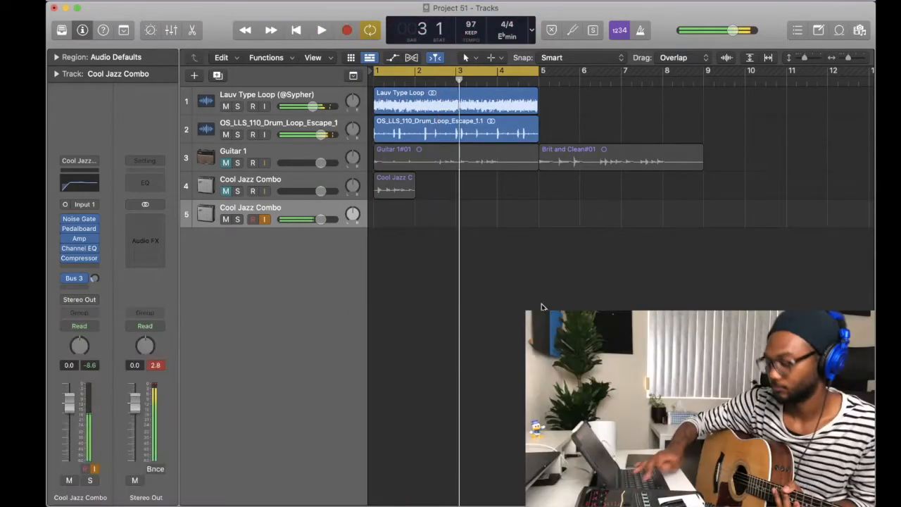
pyautogui.press('r')
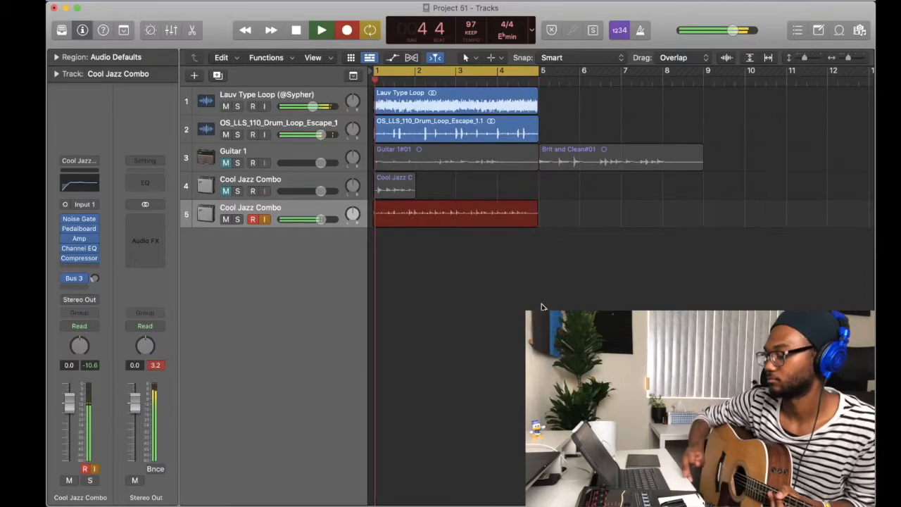
pyautogui.press('space')
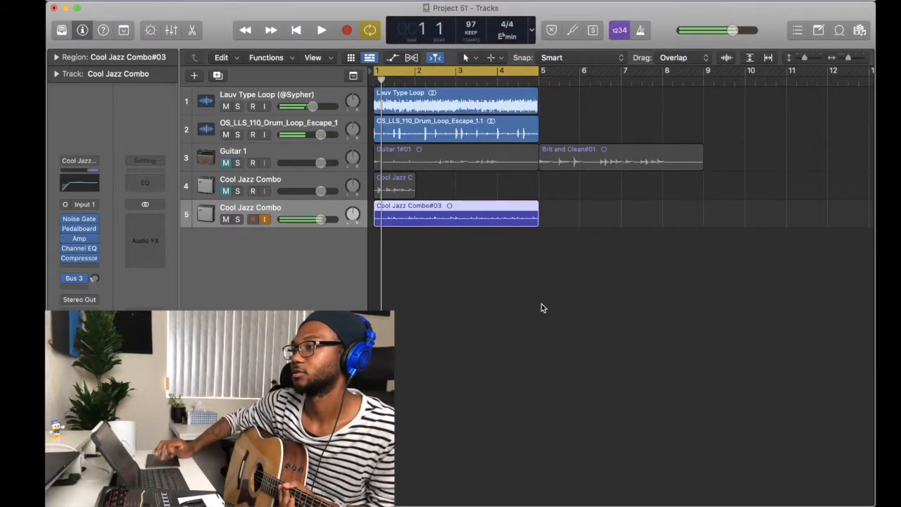
# Rename the three guitar tracks Melody 1, Melody 2 and Hi palm mutes.
pyautogui.doubleClick(234, 152)
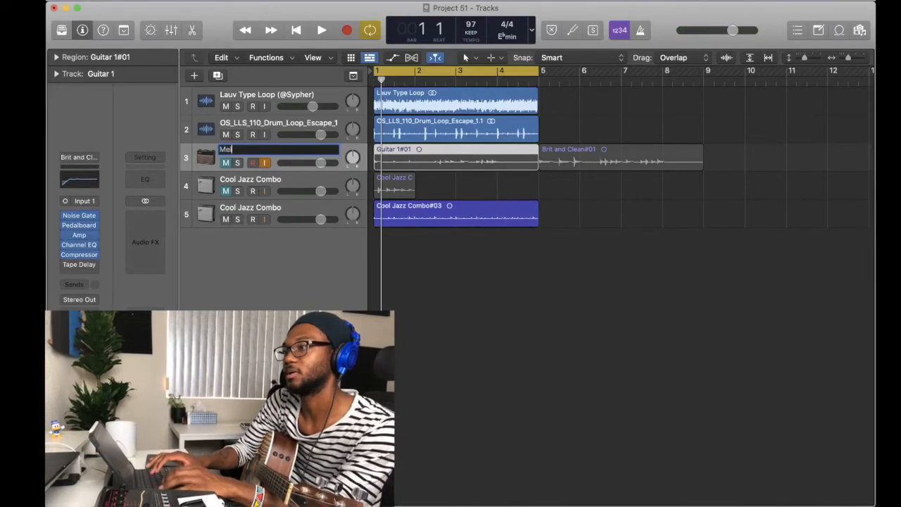
pyautogui.write('Melody 1')
pyautogui.press('Tab')
pyautogui.write('Melody 2')
pyautogui.press('Tab')
pyautogui.write('Hi palm mutes')
pyautogui.press('Return')
# Duplicate the Hi palm mutes track with its settings and rename the copy Lo palm mutes.
pyautogui.press('cmd+d')
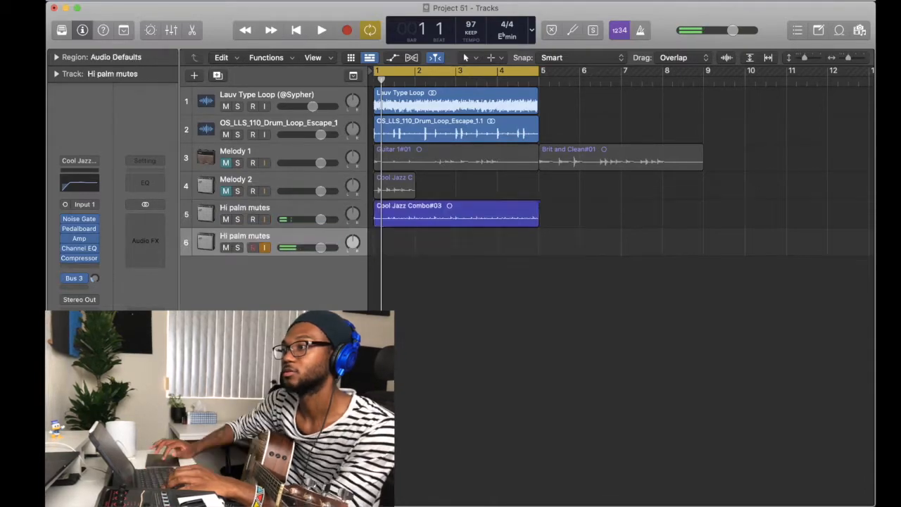
pyautogui.doubleClick(223, 240)
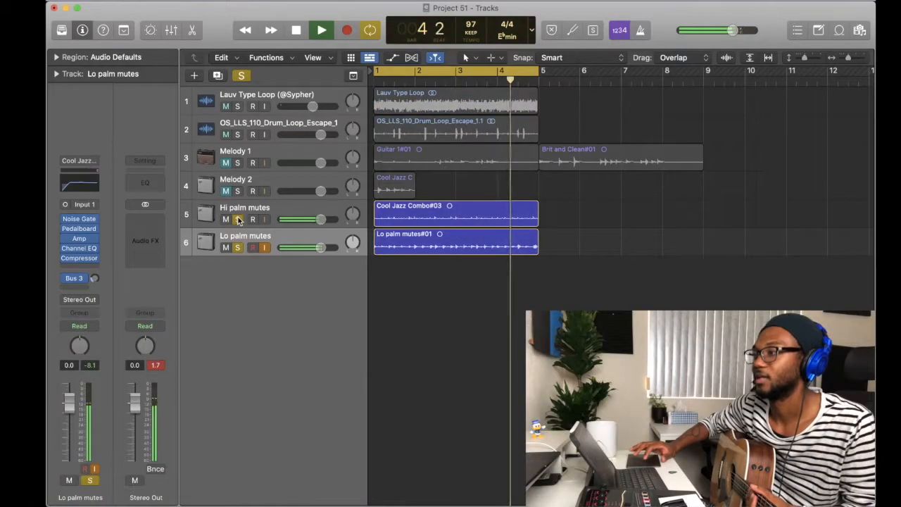
# Turn off solo on Lo palm mutes, unmute Melody 1 and play the arrangement from the start.
pyautogui.press('space')
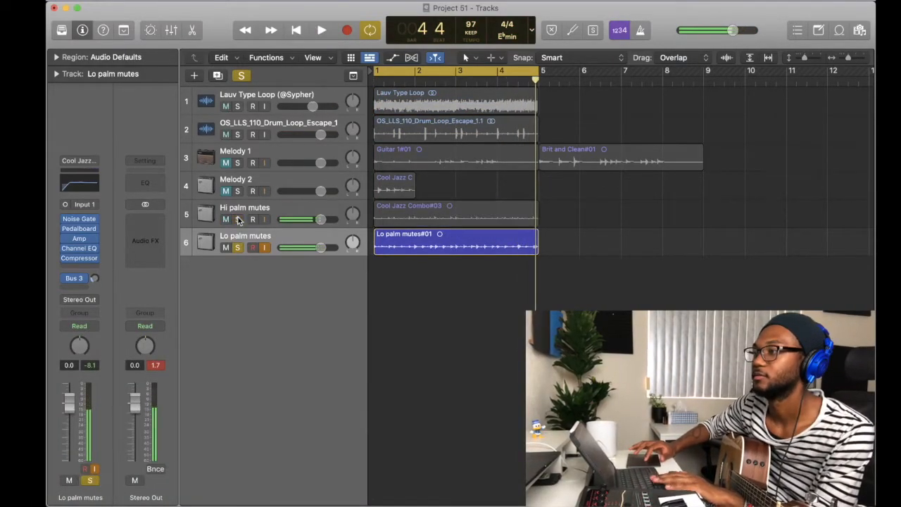
pyautogui.click(238, 248)
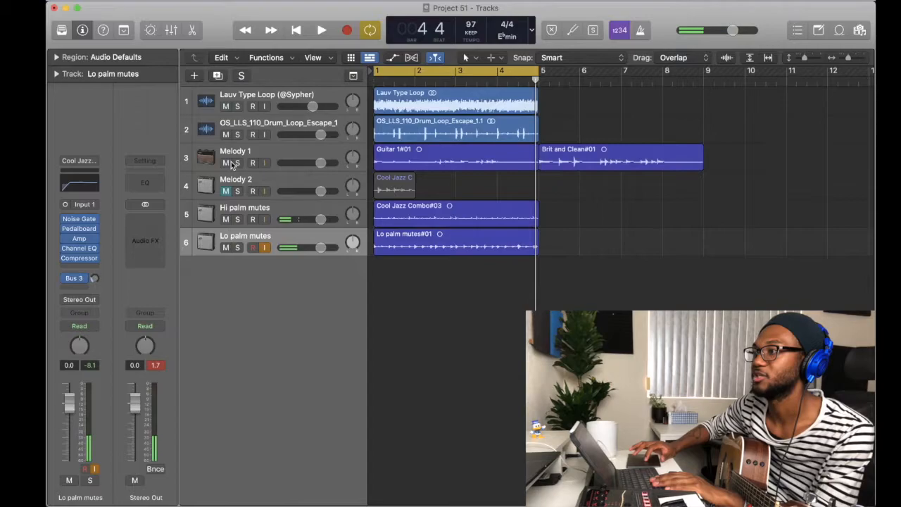
pyautogui.click(230, 163)
pyautogui.press('Return')
pyautogui.press('space')
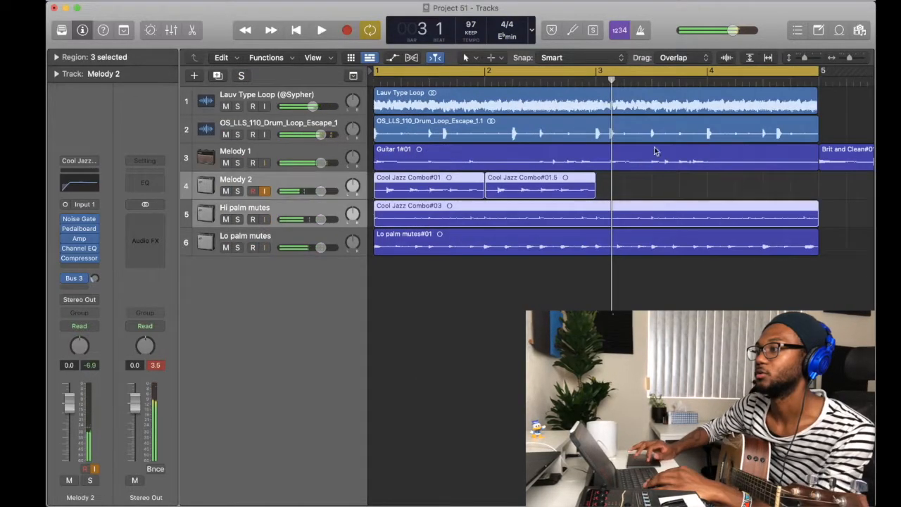
# Duplicate the Lo palm mutes track, mute the four existing guitar tracks and play back the two loops.
pyautogui.click(638, 181)
pyautogui.press('super+Left')
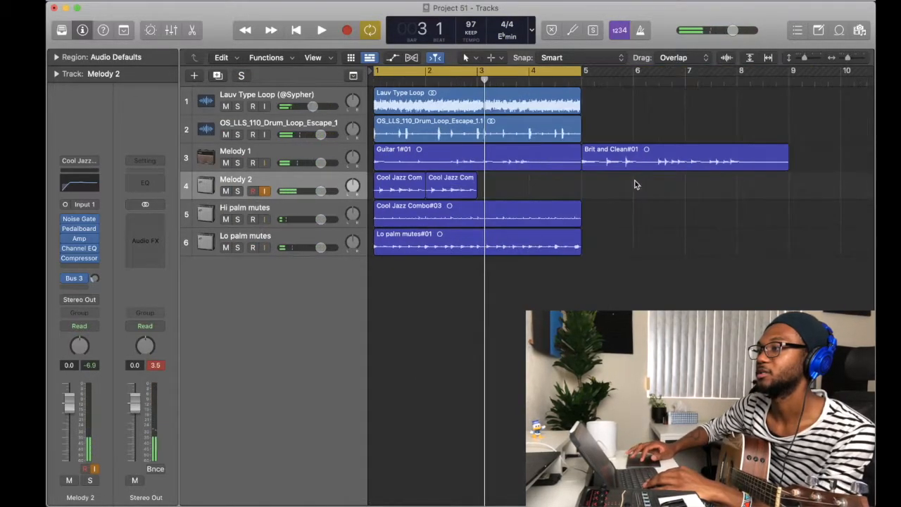
pyautogui.click(304, 243)
pyautogui.press('super+d')
pyautogui.click(225, 162)
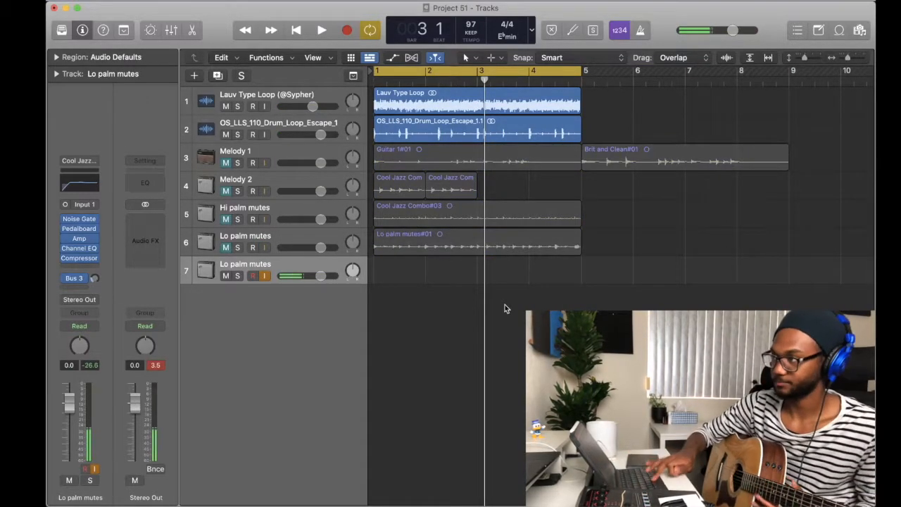
pyautogui.press('space')
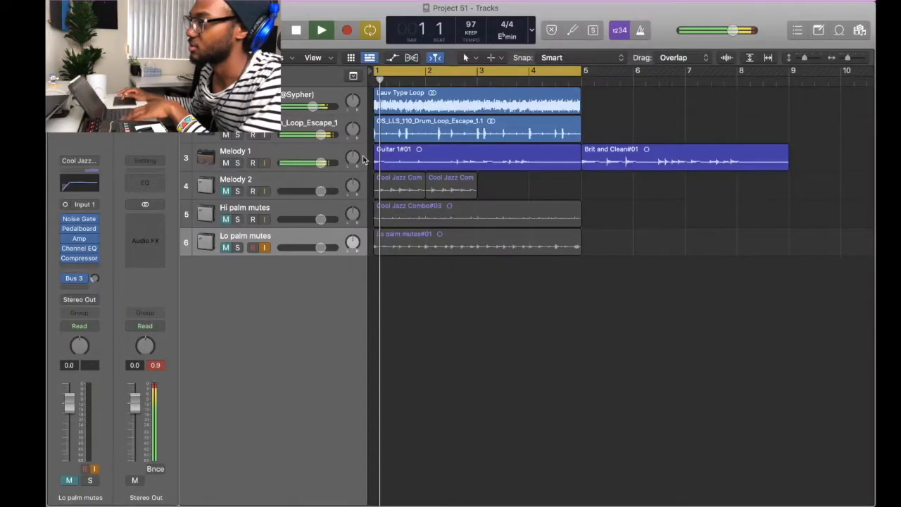
# Inspect the Guitar 1#01 region in the audio editor and join its split pieces into a new audio file.
pyautogui.doubleClick(384, 158)
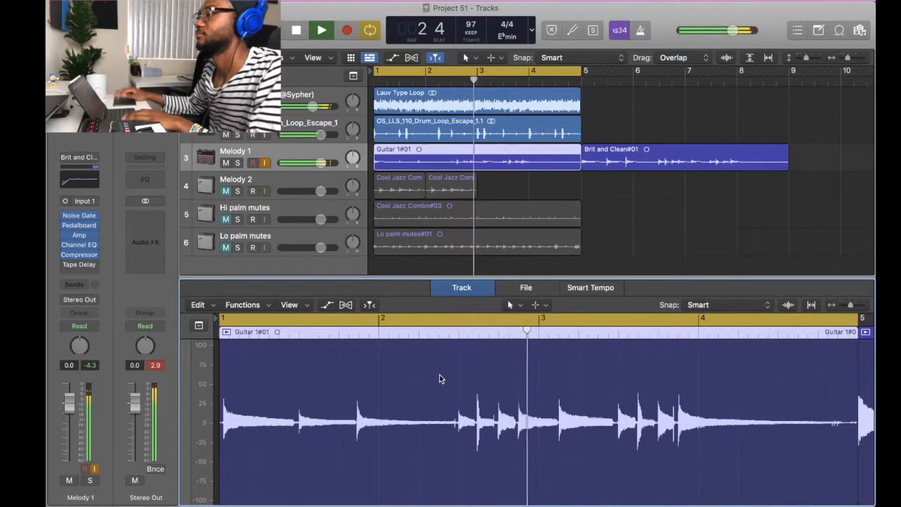
pyautogui.hscroll(2, 473, 396)
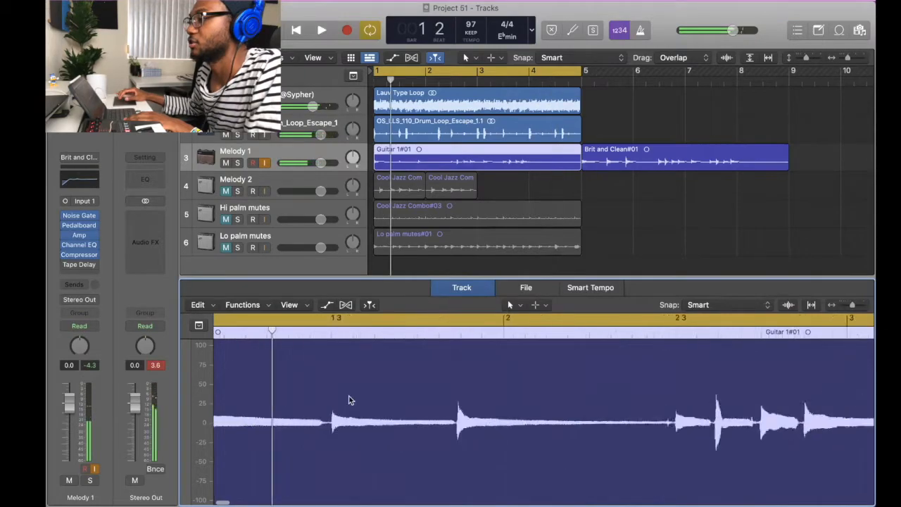
pyautogui.press('super+Right')
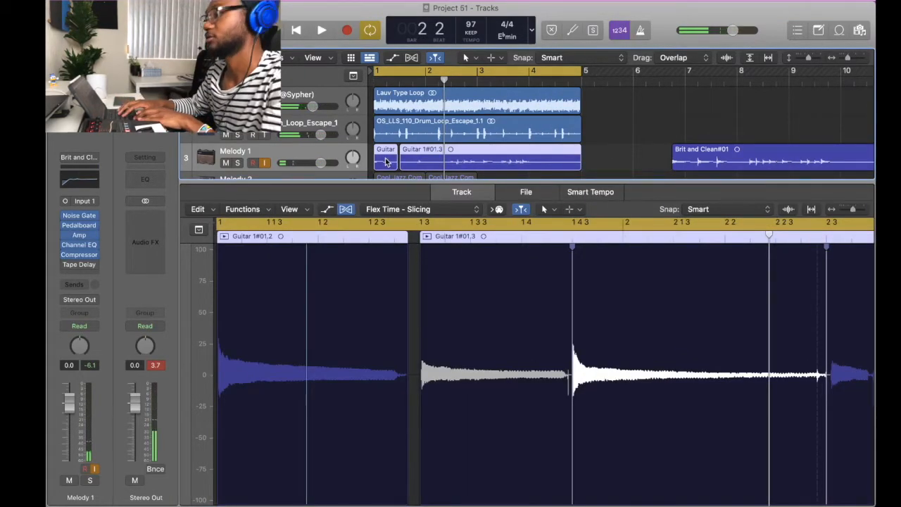
pyautogui.press('super+j')
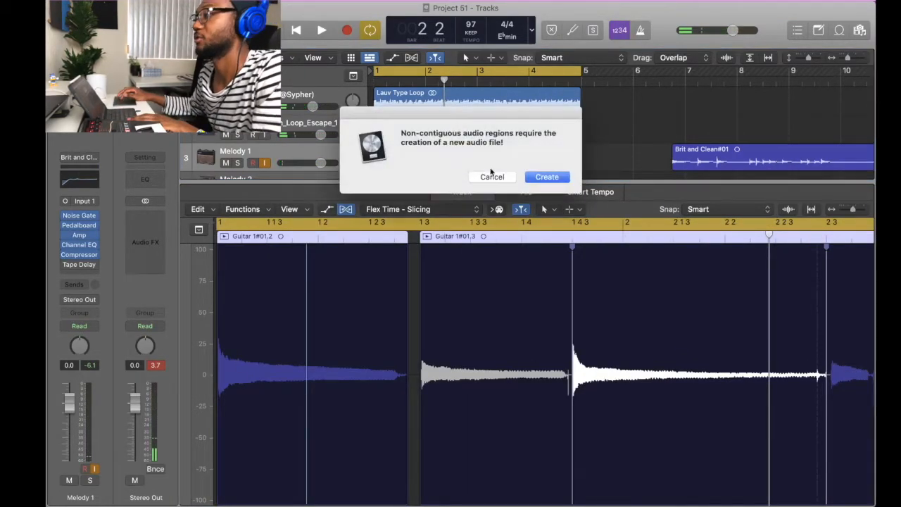
pyautogui.press('Return')
pyautogui.press('e')
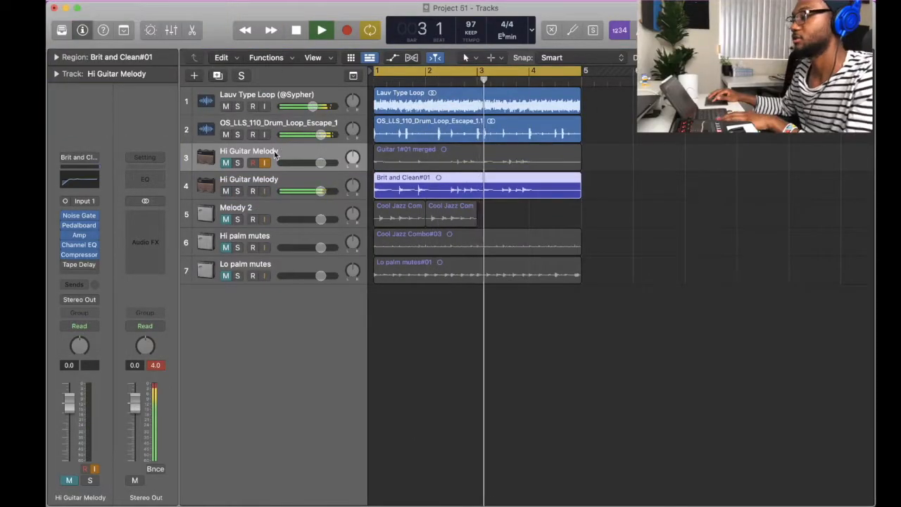
# Delete the muted Hi Guitar Melody track holding the Guitar 1#01 merged region.
pyautogui.click(275, 156)
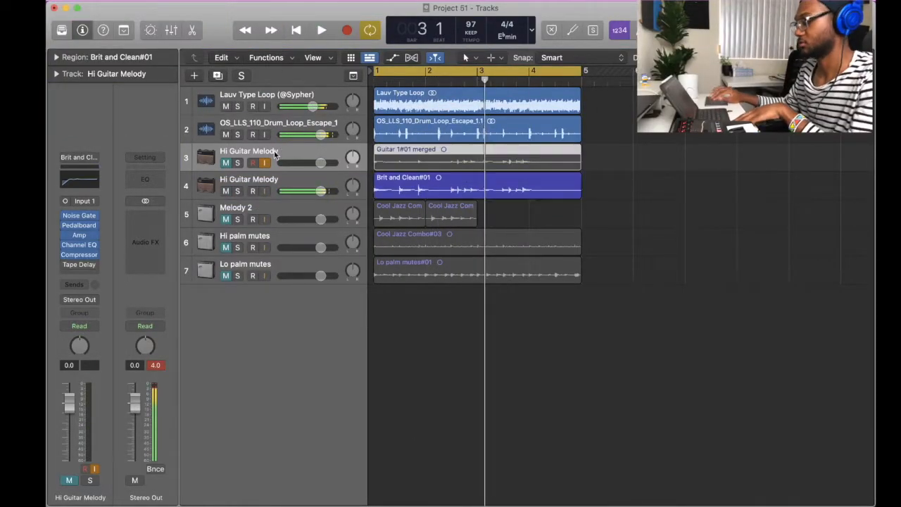
pyautogui.press('super+BackSpace')
pyautogui.press('Return')
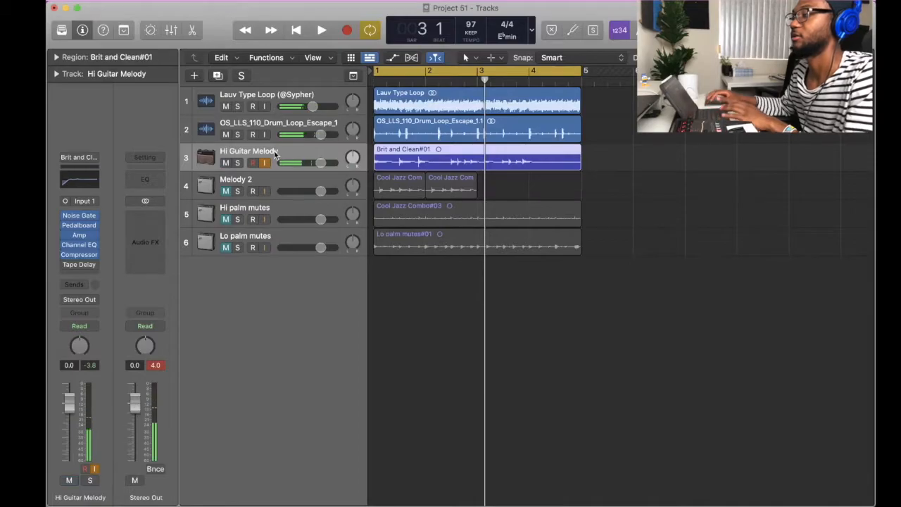
# Add flex markers at the note attacks of the Brit and Clean#01 region in the audio editor.
pyautogui.press('e')
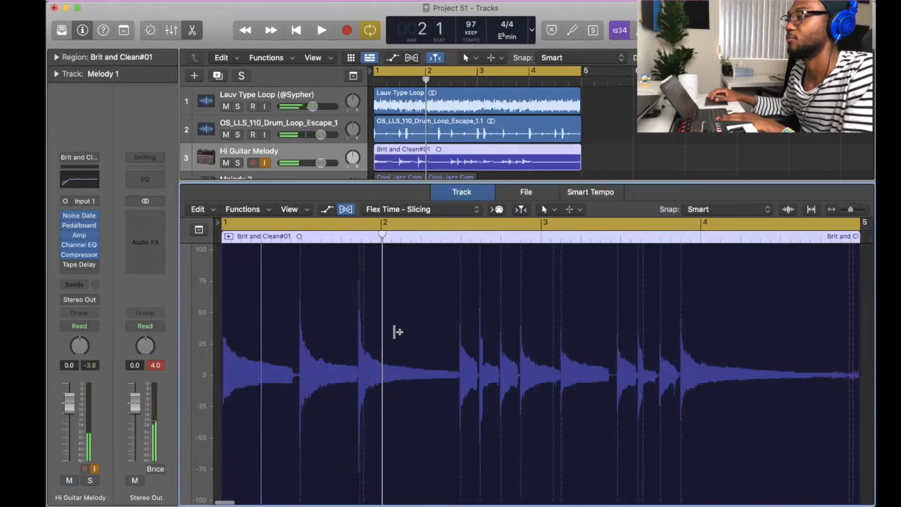
pyautogui.press('super+Right')
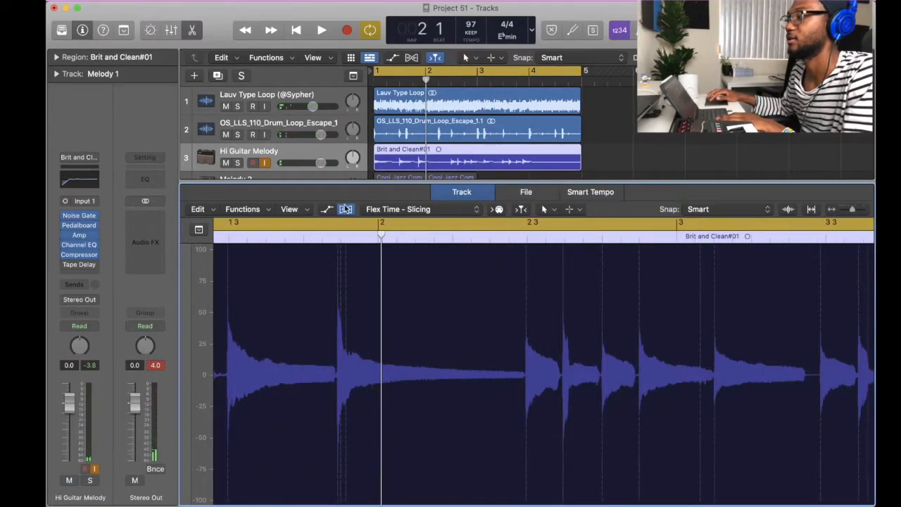
pyautogui.hscroll(-5, 330, 239)
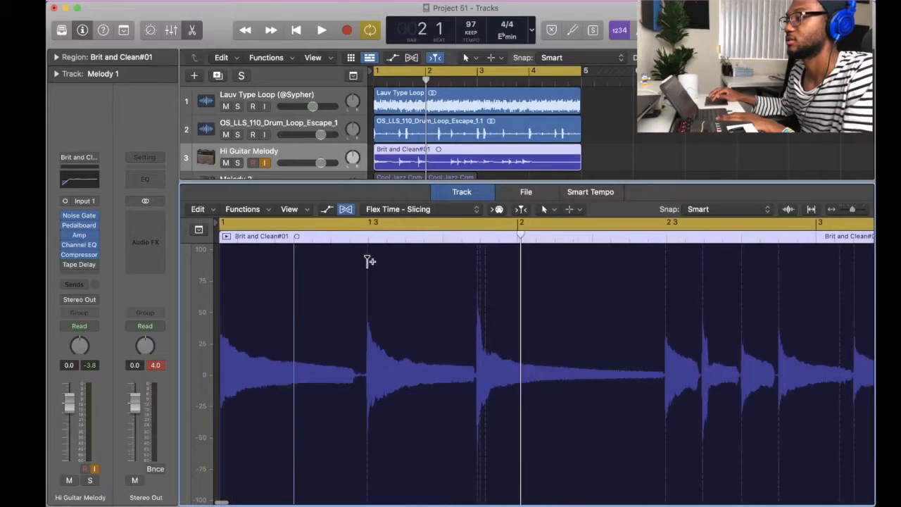
pyautogui.moveTo(369, 262); pyautogui.dragTo(371, 243)
pyautogui.click(476, 263)
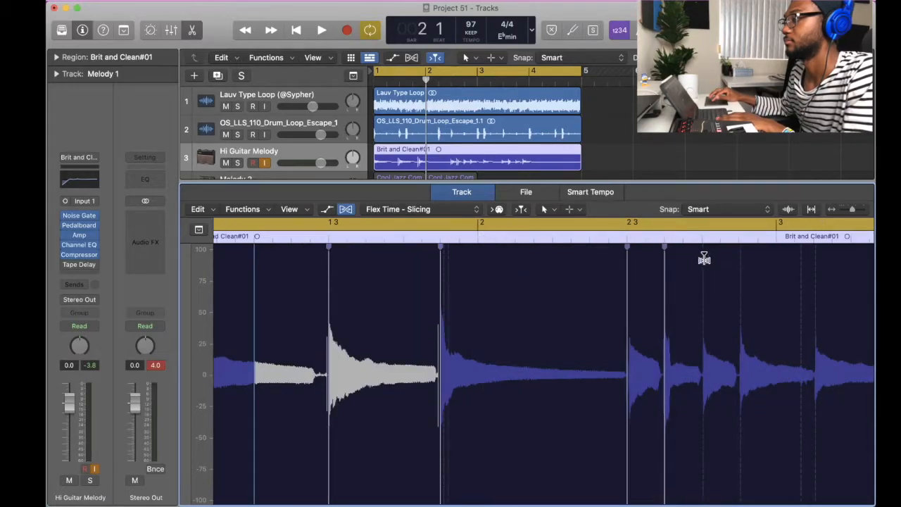
pyautogui.click(701, 259)
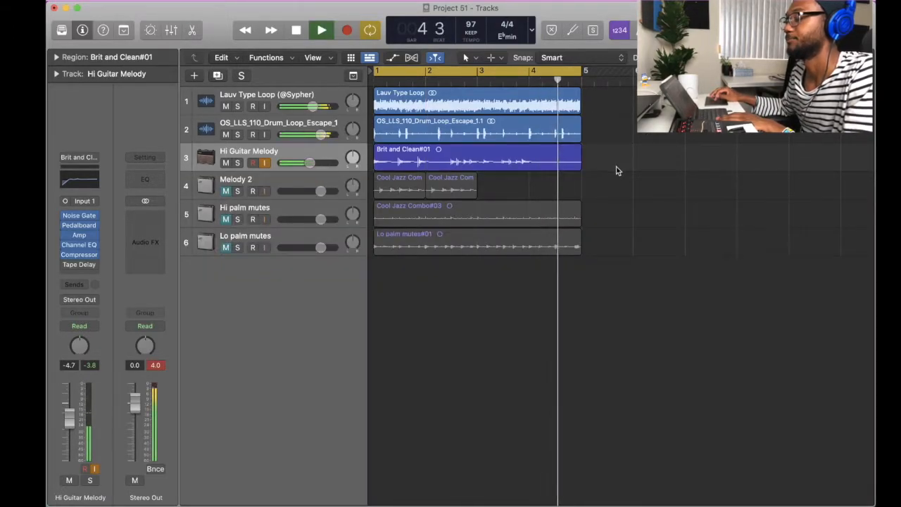
# Delete the second Cool Jazz Combo region on the Melody 2 track.
pyautogui.click(456, 194)
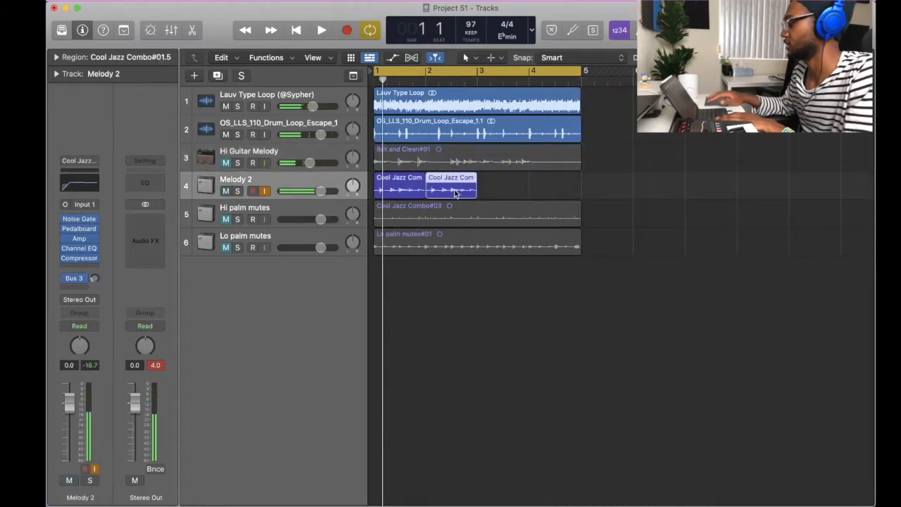
pyautogui.press('BackSpace')
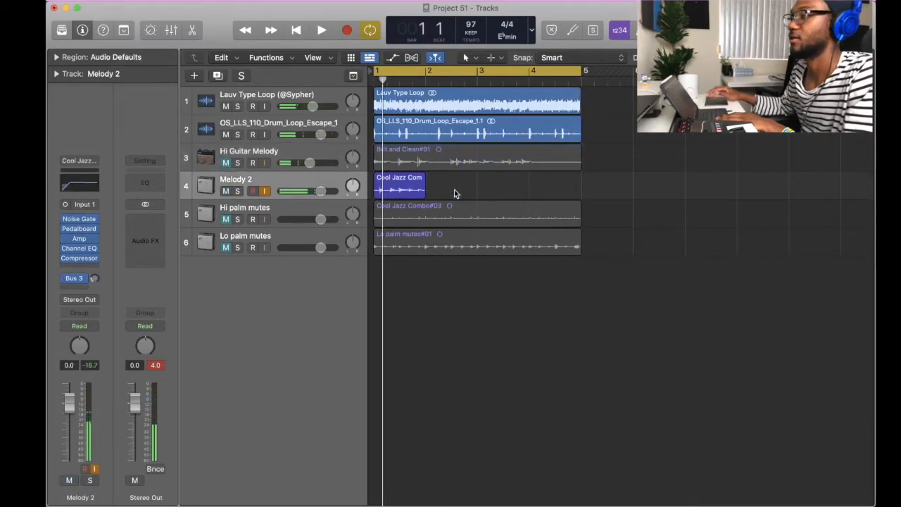
# Turn on Flex Time - Slicing for the Cool Jazz Combo#01 region and lower the Melody 2 track volume to -2.6 dB.
pyautogui.doubleClick(414, 182)
pyautogui.press('space')
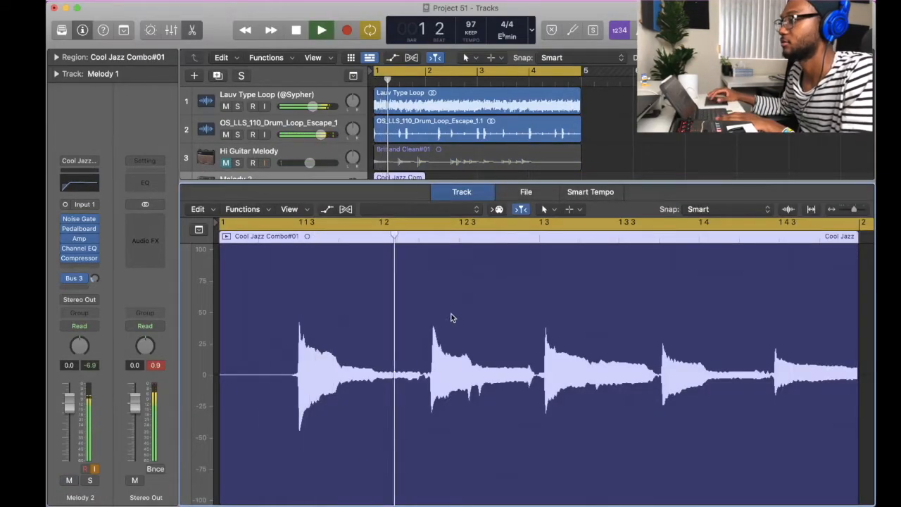
pyautogui.press('space')
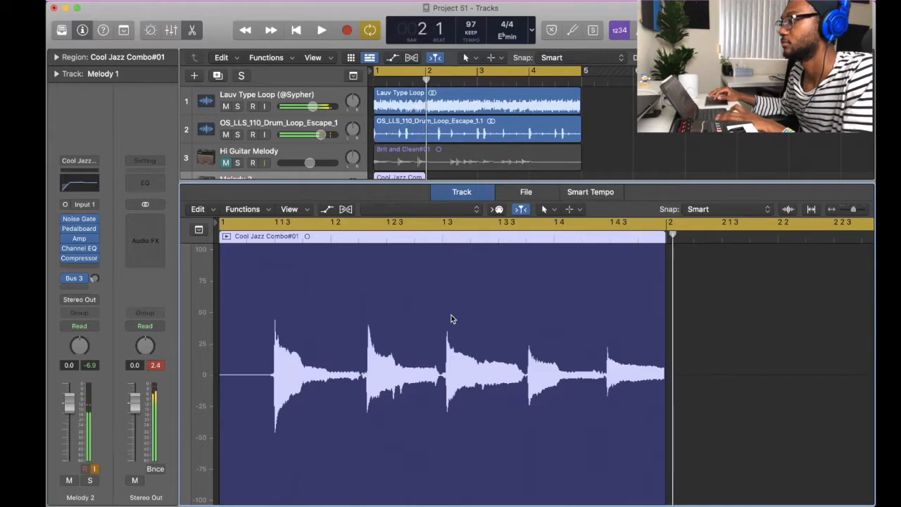
pyautogui.click(346, 209)
pyautogui.press('Return')
pyautogui.press('space')
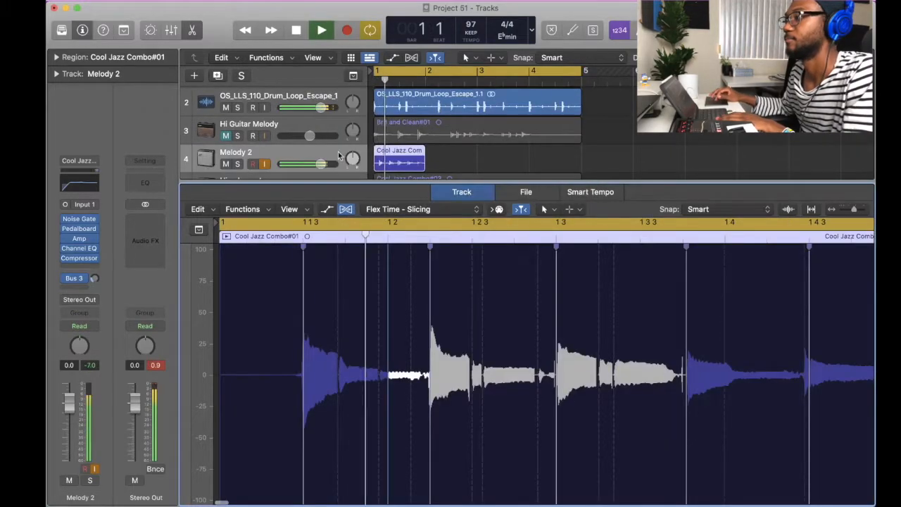
pyautogui.moveTo(318, 166); pyautogui.dragTo(312, 166)
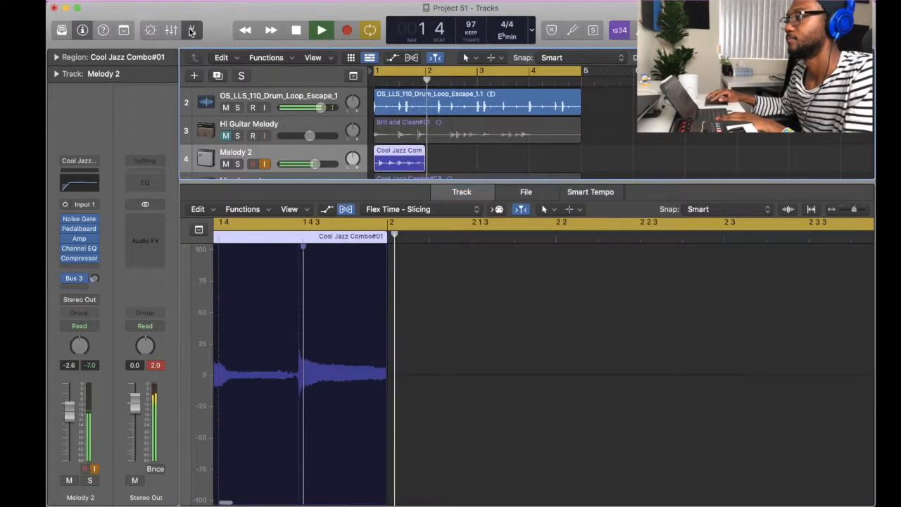
pyautogui.click(192, 30)
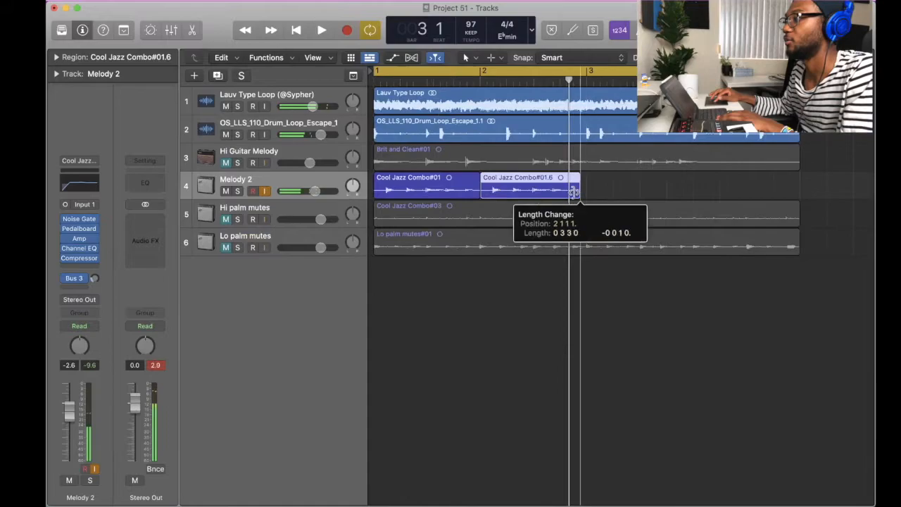
# Shorten the end of the Cool Jazz Combo#01.6 region in bar 2 of Melody 2 and play the result.
pyautogui.moveTo(572, 193); pyautogui.dragTo(561, 196)
pyautogui.click(597, 190)
pyautogui.press('space')
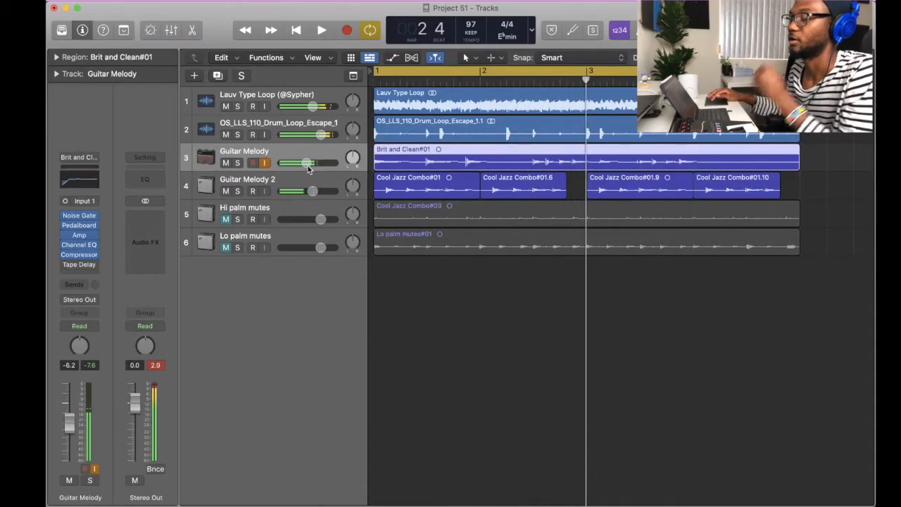
# Mute Guitar Melody 2 and audition the distorted guitar sound Big Hair Harmonics on the Guitar Melody track.
pyautogui.click(225, 163)
pyautogui.click(225, 191)
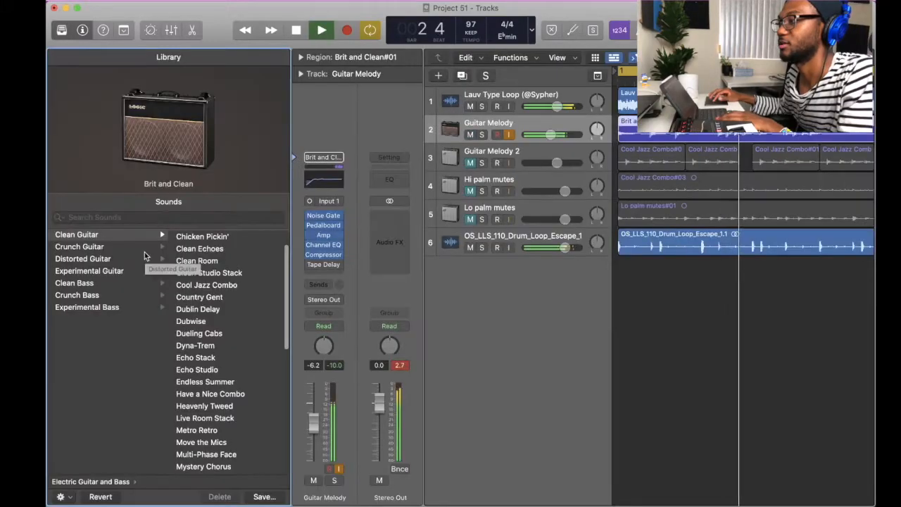
pyautogui.click(82, 259)
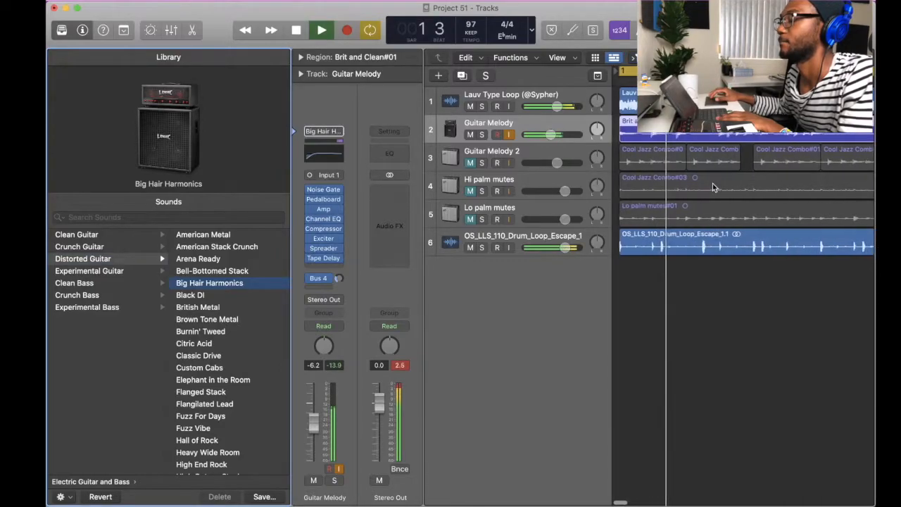
# Lower the Guitar Melody track volume and set the Hi palm mutes volume to -10.0 dB.
pyautogui.press('super+Left')
pyautogui.press('super+Left')
pyautogui.press('super+Left')
pyautogui.press('super+Left')
pyautogui.moveTo(561, 140); pyautogui.dragTo(553, 142)
pyautogui.click(565, 191)
pyautogui.press('space')
pyautogui.moveTo(565, 192); pyautogui.dragTo(547, 192)
pyautogui.press('space')
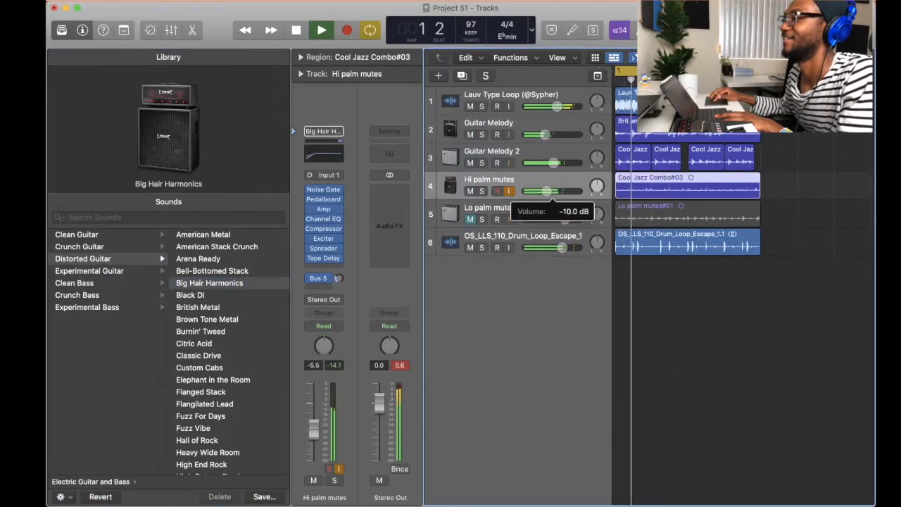
# Switch the soloed Lo palm mutes track to the Natural Strum acoustic guitar sound, and unsolo both palm mute tracks.
pyautogui.click(481, 191)
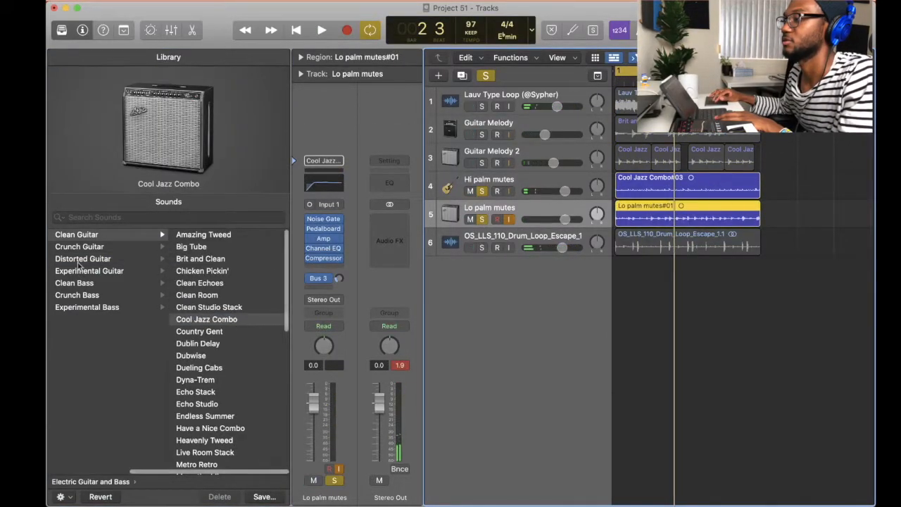
pyautogui.hscroll(-5, 95, 271)
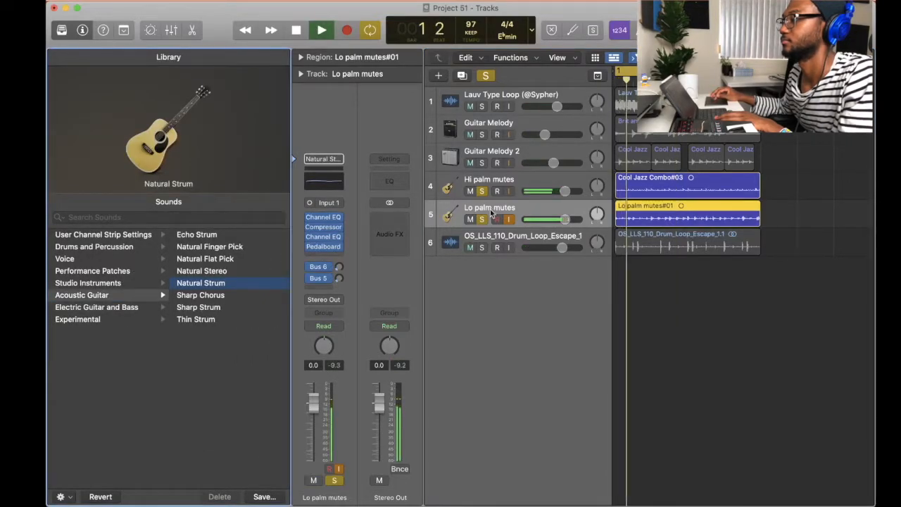
pyautogui.click(482, 219)
pyautogui.click(482, 191)
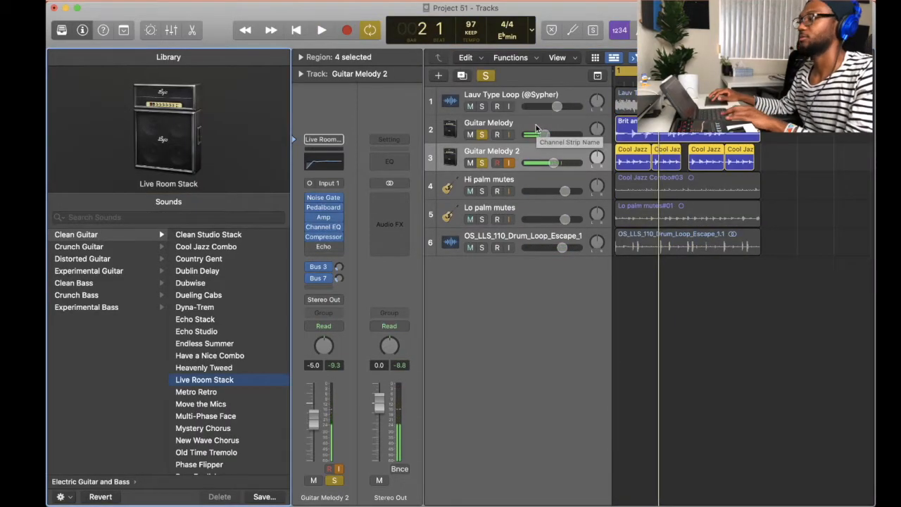
# Group the Guitar Melody and Guitar Melody 2 tracks into a track stack named Electric Guitar.
pyautogui.rightClick(534, 124)
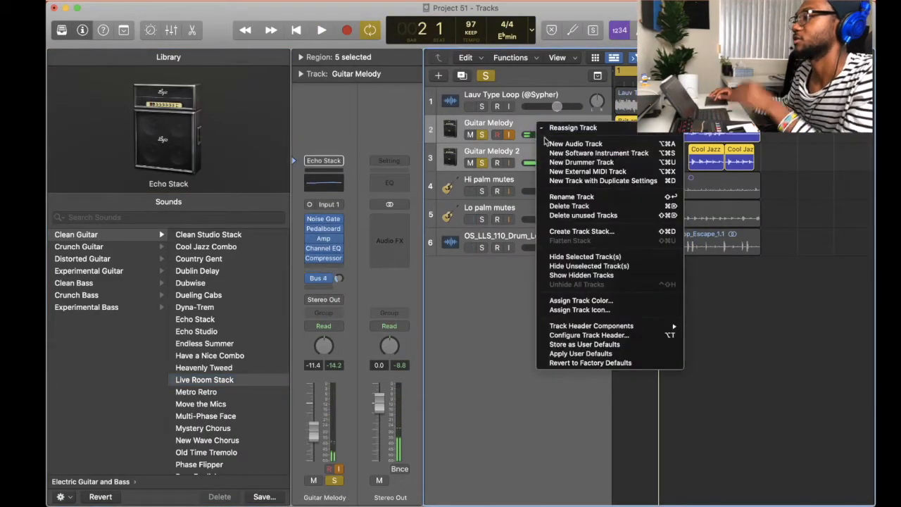
pyautogui.click(578, 231)
pyautogui.write('Electric G')
pyautogui.write('uitar')
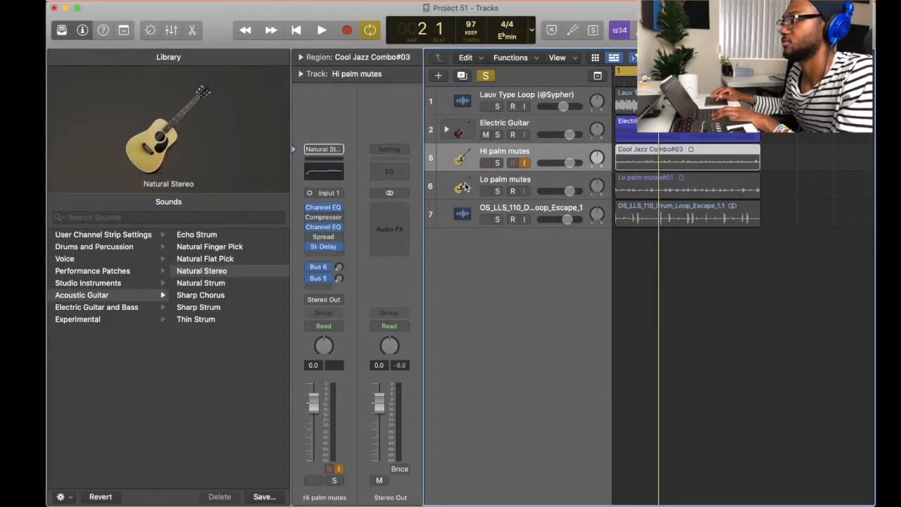
# Group the Hi and Lo palm mutes tracks into an Acoustic Guitar track stack, and delete the OS_LLS_110 drum loop track.
pyautogui.keyDown('shift'); pyautogui.click(464, 186); pyautogui.keyUp('shift')
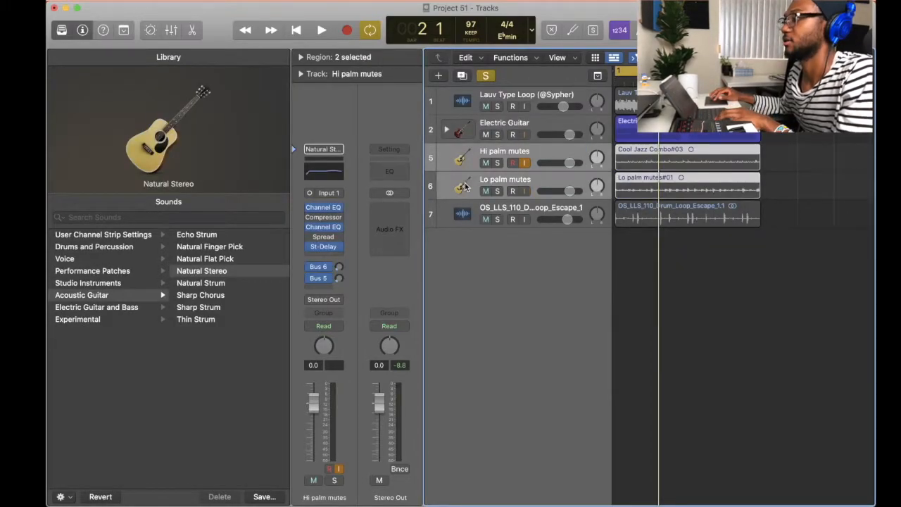
pyautogui.rightClick(465, 186)
pyautogui.click(530, 359)
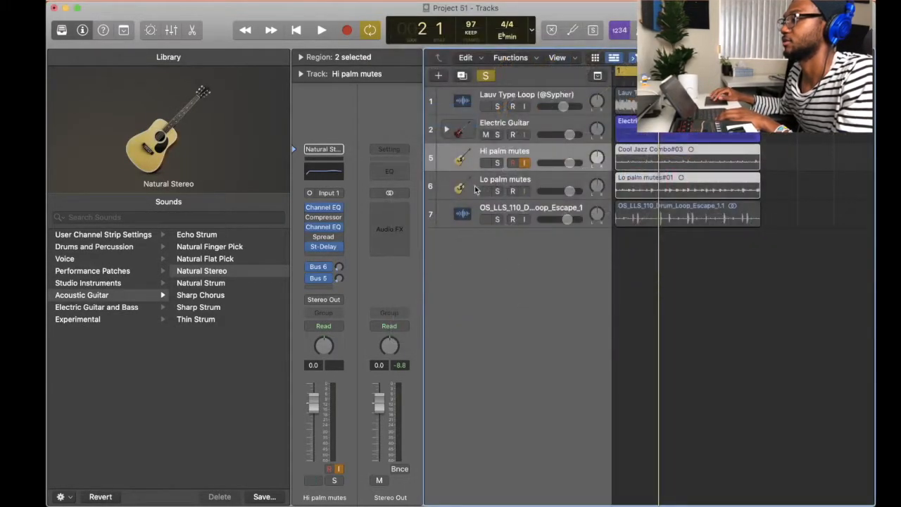
pyautogui.press('space')
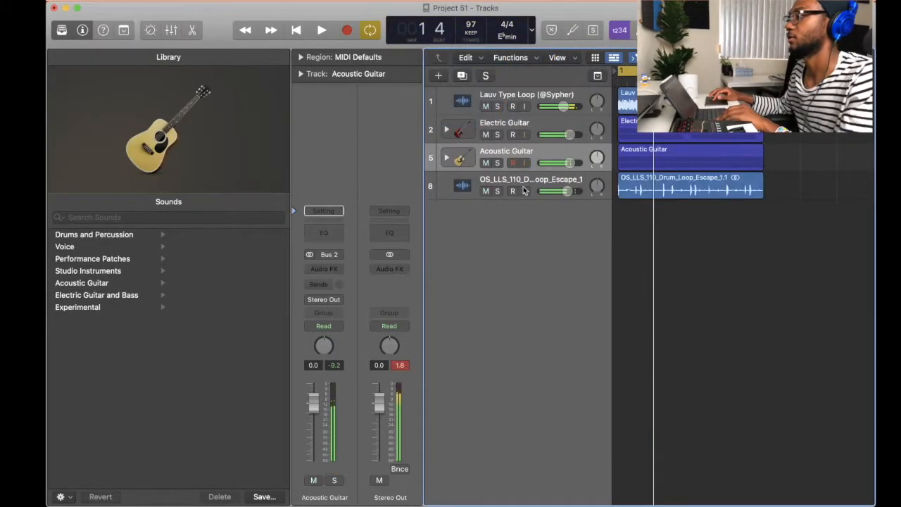
pyautogui.click(525, 187)
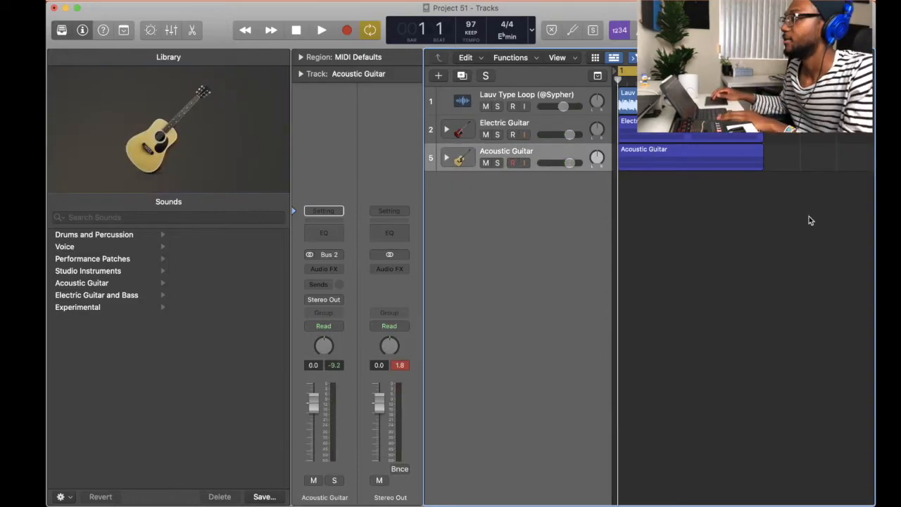
# Preview the clap samples in the Claps folder and load Cash Money (Clap).wav into Ultrabeat.
pyautogui.press('space')
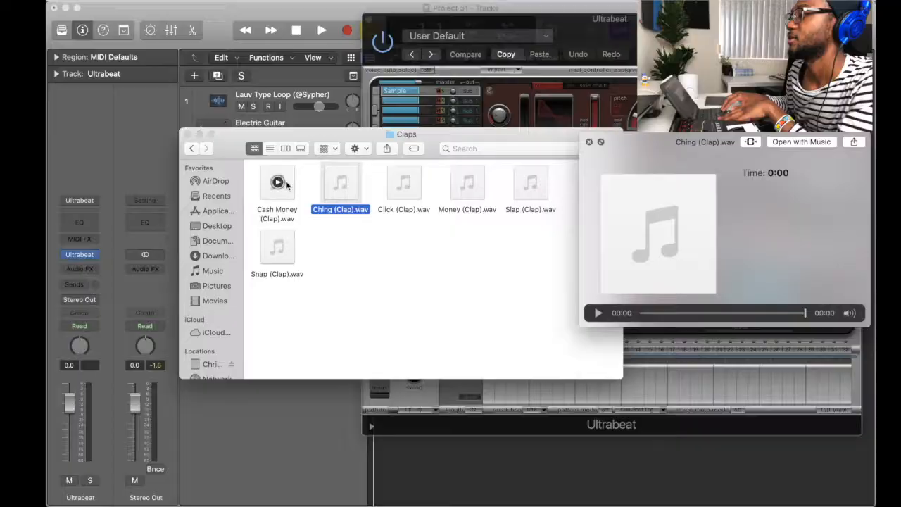
pyautogui.press('Right')
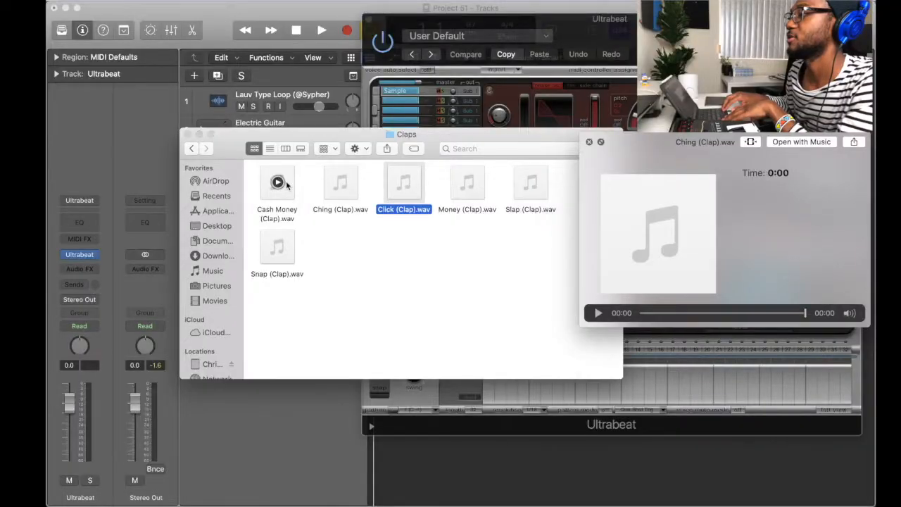
pyautogui.press('Right')
pyautogui.press('Right')
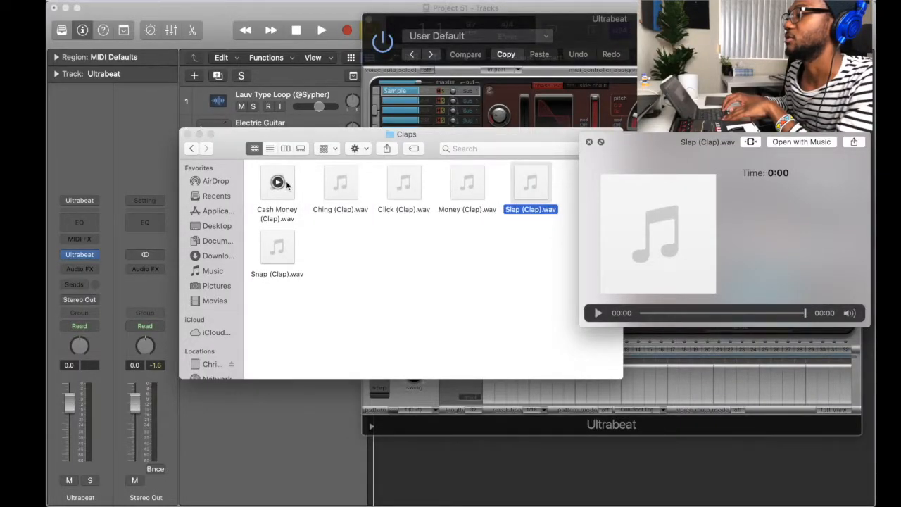
pyautogui.press('Left')
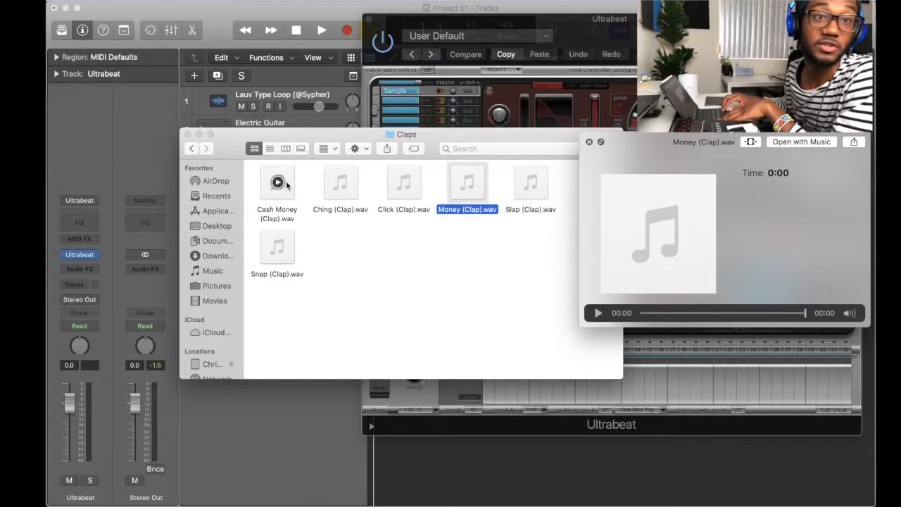
pyautogui.press('Left')
pyautogui.press('Left')
pyautogui.press('Left')
pyautogui.press('space')
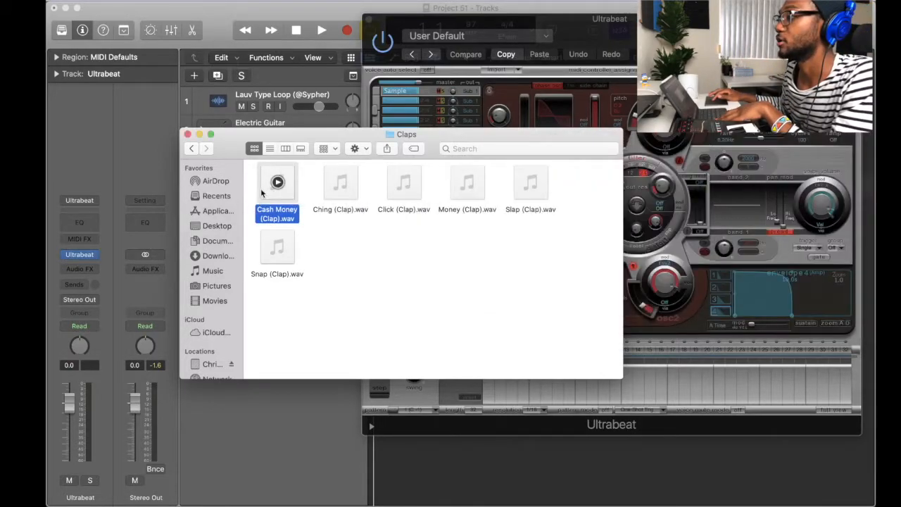
pyautogui.moveTo(400, 135); pyautogui.dragTo(268, 104)
pyautogui.moveTo(146, 154); pyautogui.dragTo(534, 294)
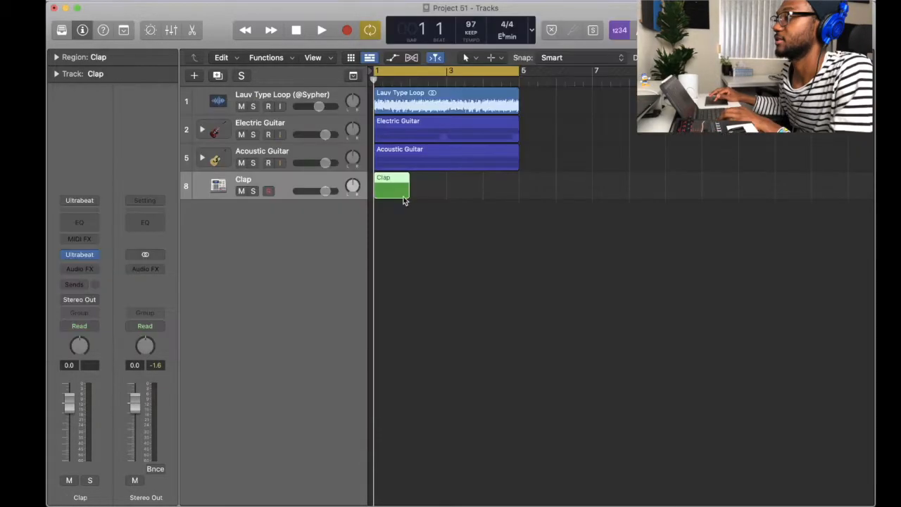
# Extend the Clap region to bar 5 and brush in D#4 clap notes on beats 2 and 4 of bar 1.
pyautogui.moveTo(407, 195); pyautogui.dragTo(519, 194)
pyautogui.doubleClick(476, 189)
pyautogui.click(509, 209)
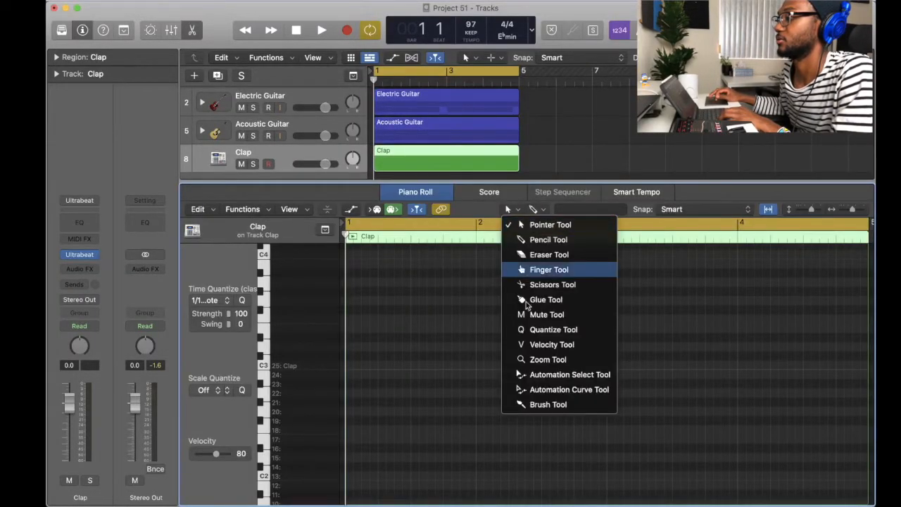
pyautogui.click(531, 407)
pyautogui.scroll(3, 459, 356)
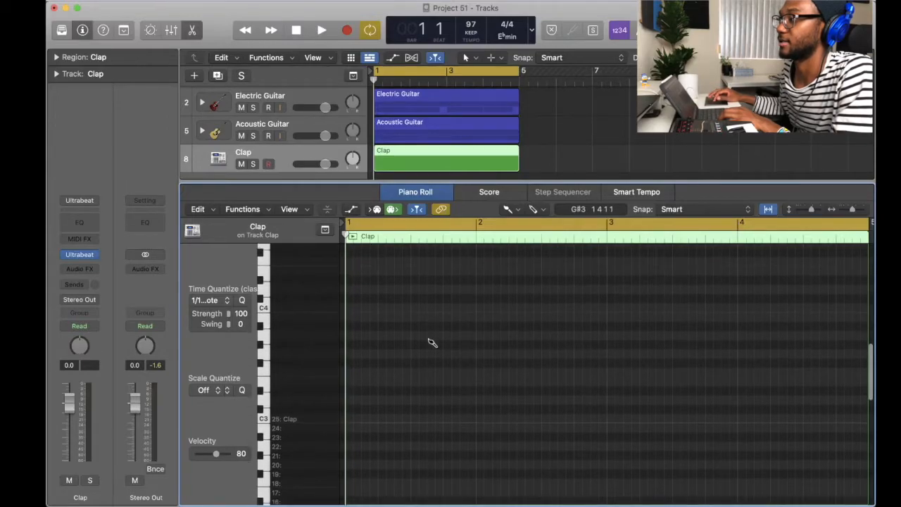
pyautogui.scroll(1, 396, 315)
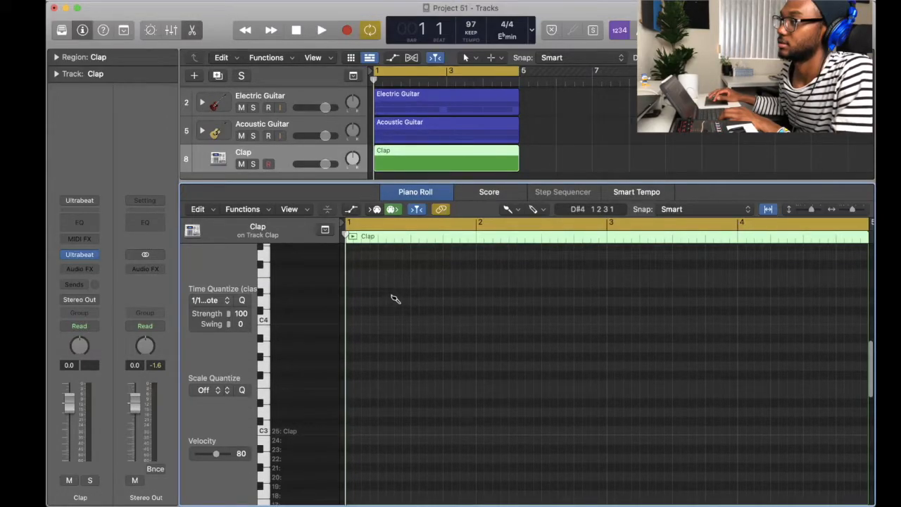
pyautogui.click(382, 292)
pyautogui.press('space')
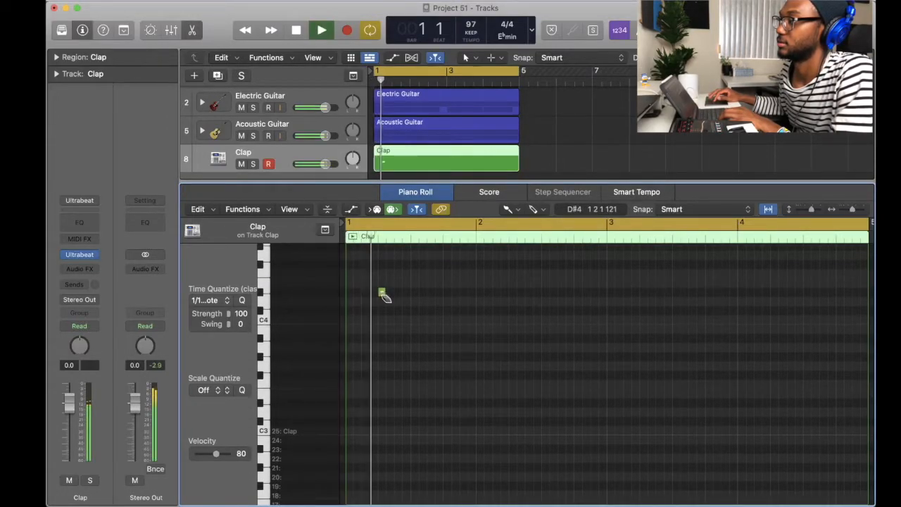
pyautogui.click(446, 292)
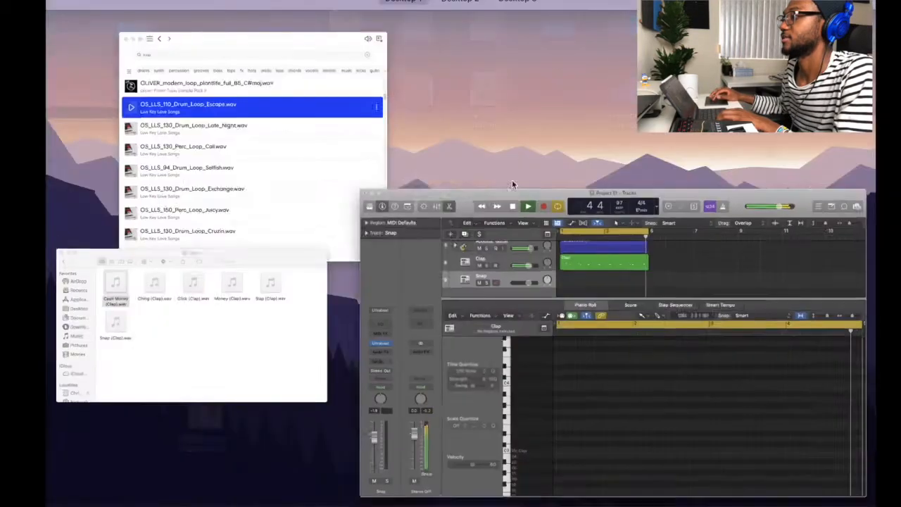
# Switch to the Splice sample library and preview AMH_Kit_06_Snap_Oneshot.wav for the Snap track.
pyautogui.click(174, 303)
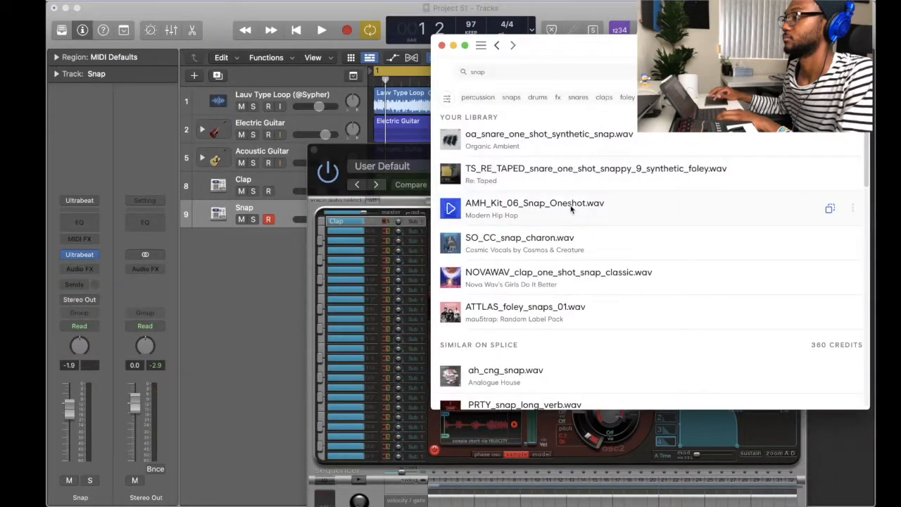
pyautogui.click(571, 209)
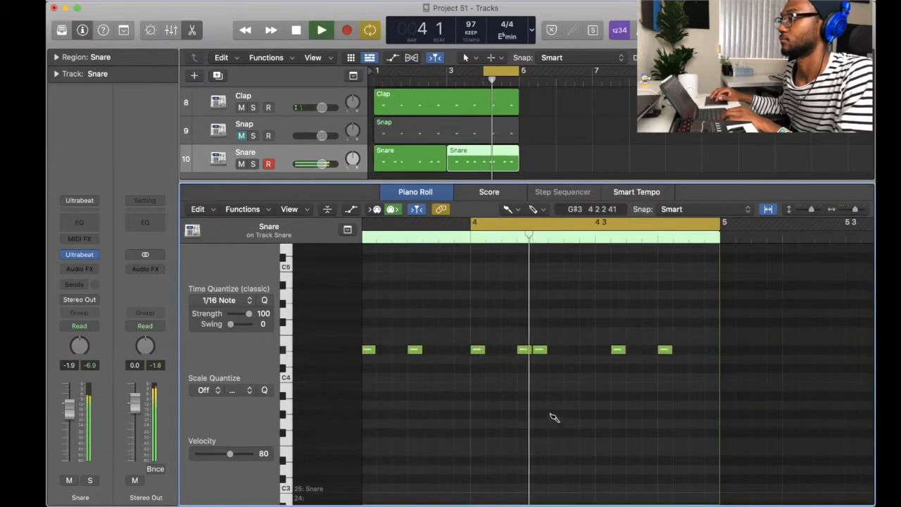
# Play back bar 4 and add D#4 snare notes at 4 2 3 and 4 3 1 in the second Snare region.
pyautogui.press('space')
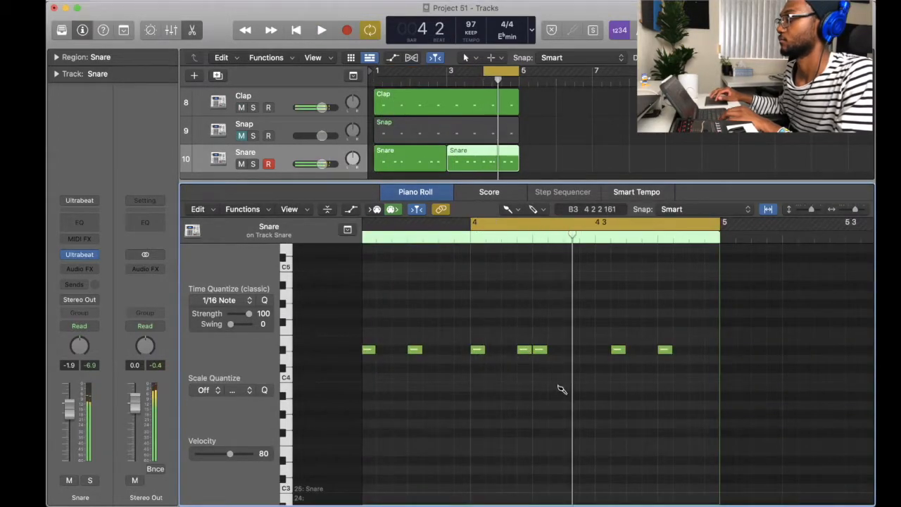
pyautogui.press('space')
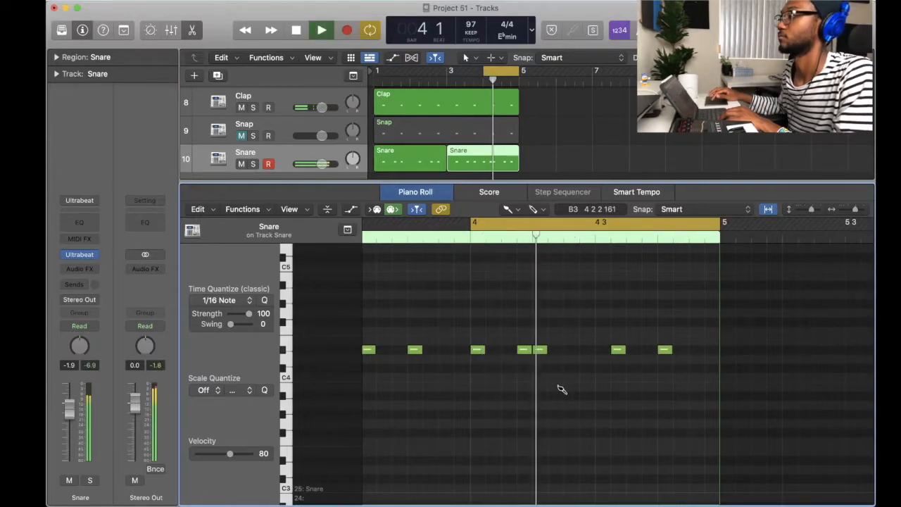
pyautogui.click(571, 350)
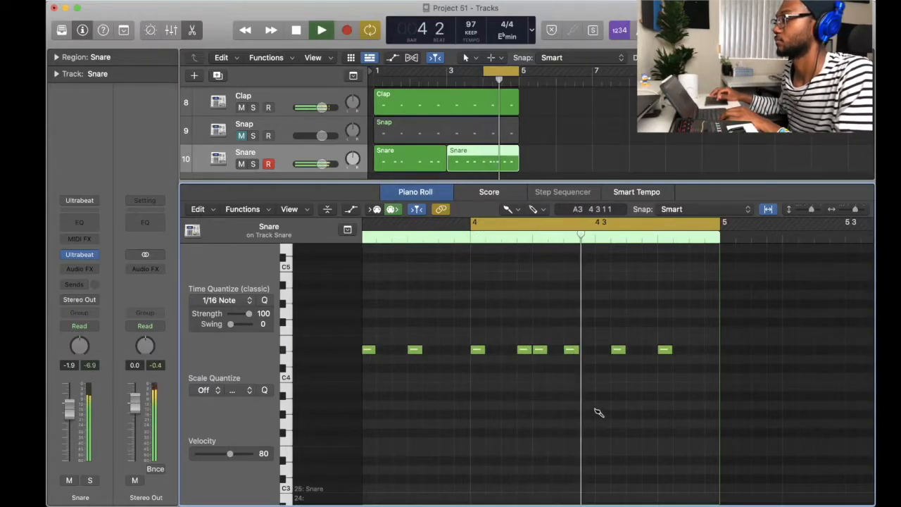
pyautogui.click(603, 349)
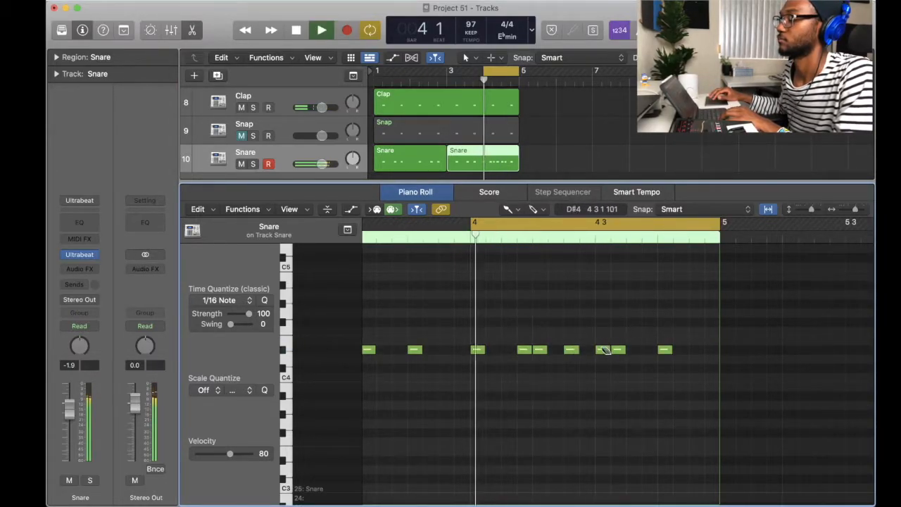
# Add D#4 snare notes at 4 3 3 and from 4 4 2 through 4 4 4, playing back bar 4 to check the fill.
pyautogui.click(633, 350)
pyautogui.press('space')
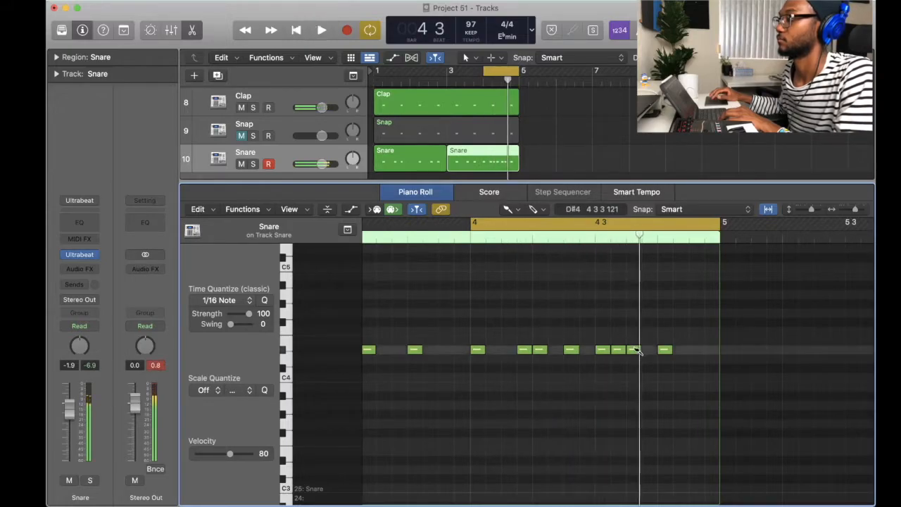
pyautogui.press('space')
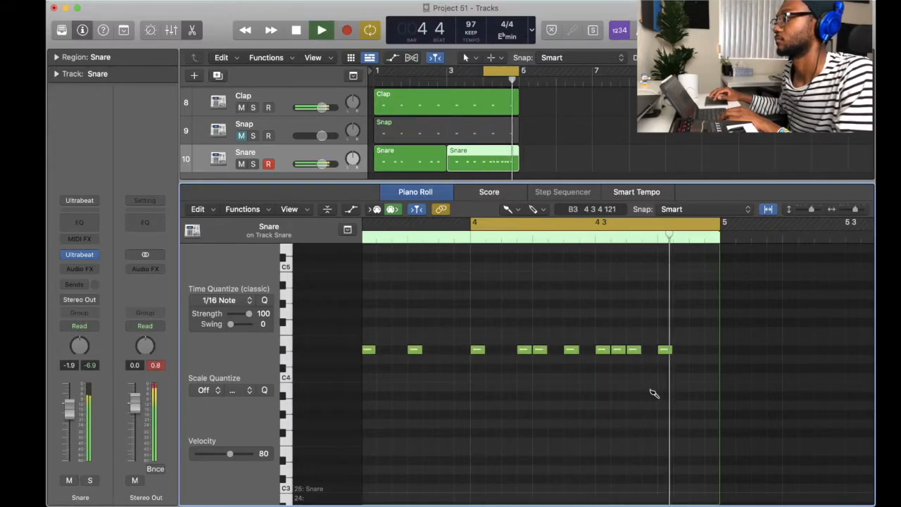
pyautogui.press('space')
pyautogui.moveTo(681, 351); pyautogui.dragTo(712, 351)
pyautogui.press('space')
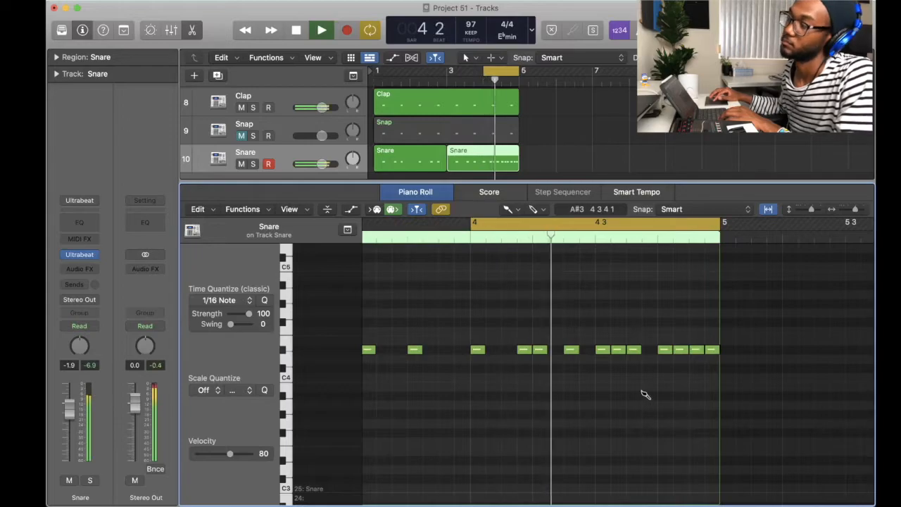
# Transpose the eleven snare notes in bar 4 upward and step the later ones down in pitch for a descending fill.
pyautogui.press('space')
pyautogui.press('t')
pyautogui.press('t')
pyautogui.moveTo(741, 323); pyautogui.dragTo(457, 388)
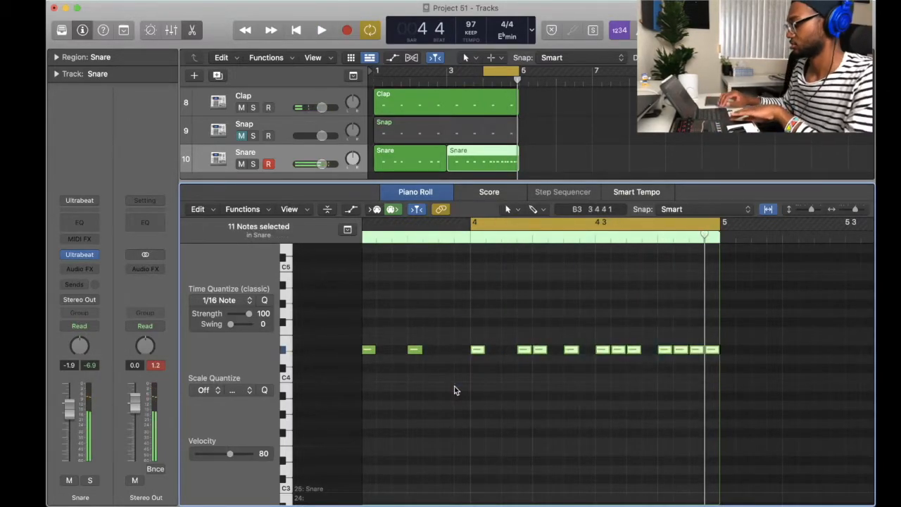
pyautogui.hotkey('alt', 'shift', 'Up')
pyautogui.moveTo(612, 343); pyautogui.dragTo(809, 372)
pyautogui.press('space')
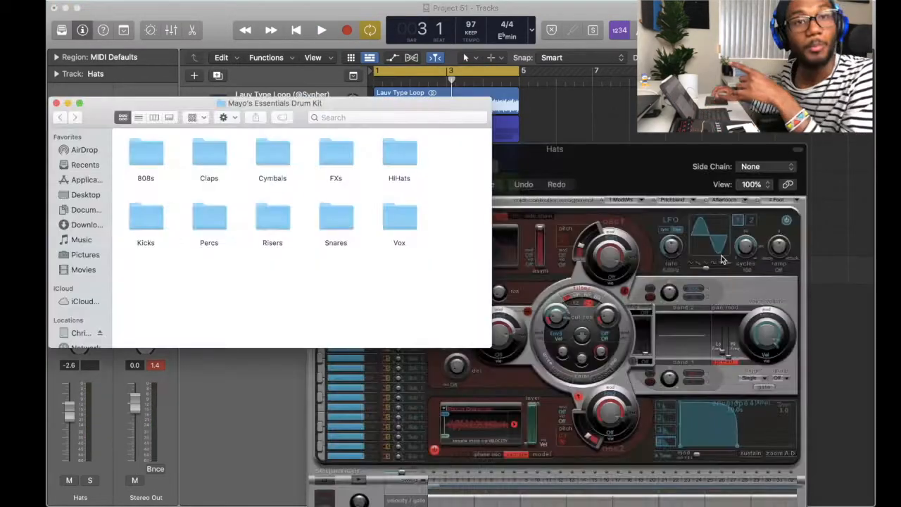
# Preview the samples in the HiHats folder and load Metro (HiHat).wav into the Hats track's Ultrabeat.
pyautogui.doubleClick(399, 155)
pyautogui.click(162, 158)
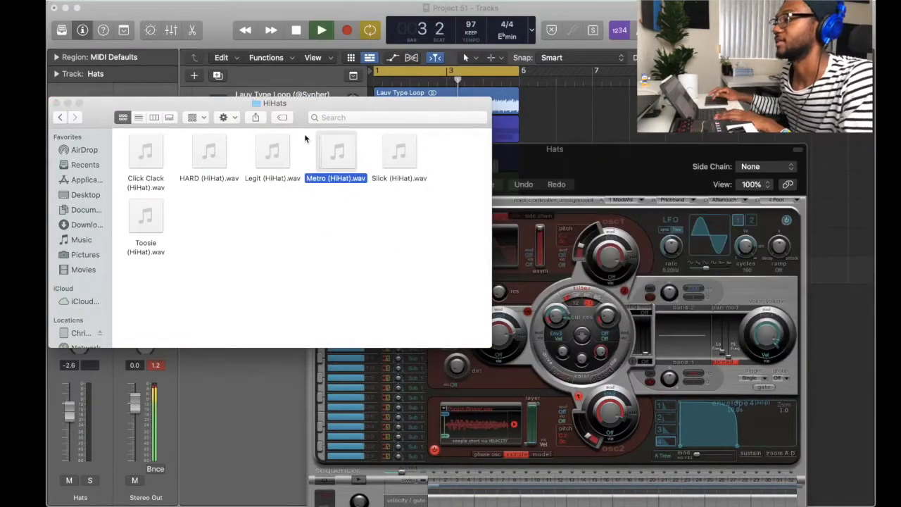
pyautogui.moveTo(332, 150); pyautogui.dragTo(483, 412)
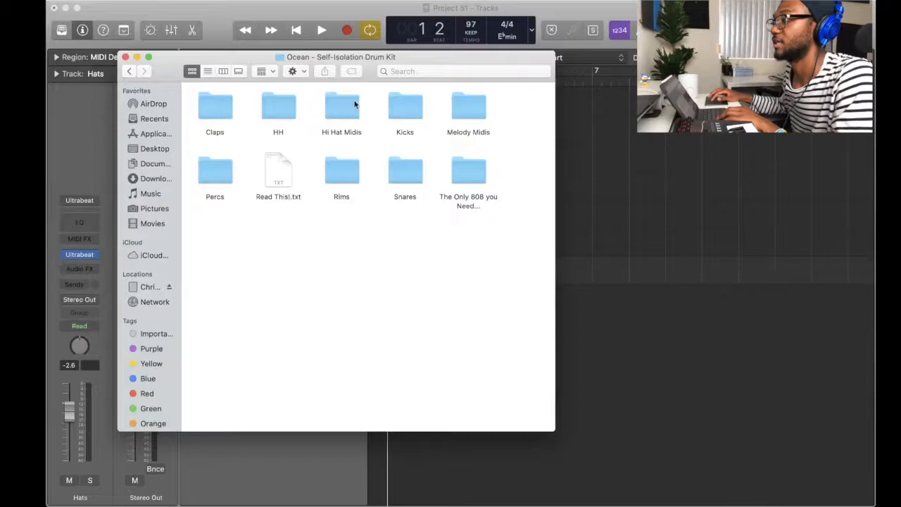
# Import a pattern from the drum kit's Hi Hat Midis folder onto the Hats track at bar 1 and lower the track to -5.8 dB.
pyautogui.doubleClick(354, 102)
pyautogui.moveTo(405, 169); pyautogui.dragTo(605, 270)
pyautogui.moveTo(606, 270); pyautogui.dragTo(605, 269)
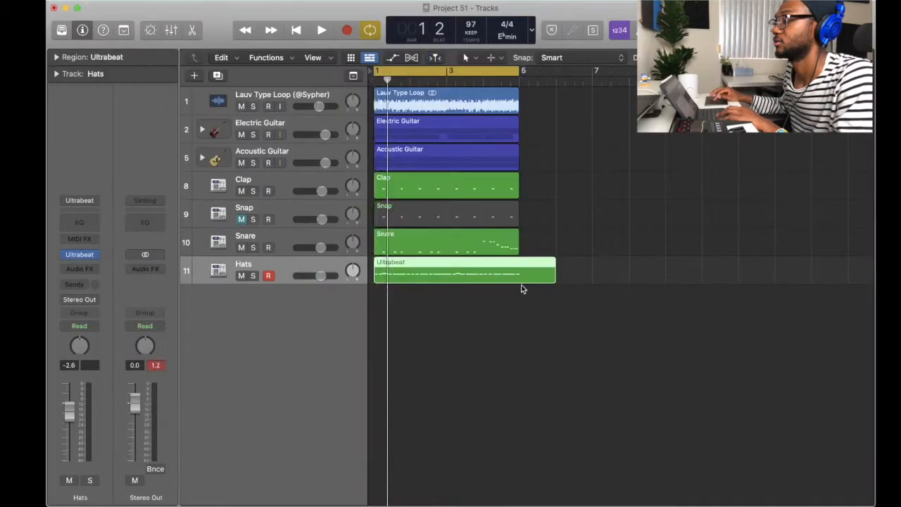
pyautogui.press('space')
pyautogui.moveTo(321, 276); pyautogui.dragTo(321, 276)
# Trim the imported hi-hat region to end at bar 5 and move the Hats track directly below Acoustic Guitar.
pyautogui.moveTo(554, 279); pyautogui.dragTo(516, 280)
pyautogui.click(503, 340)
pyautogui.moveTo(327, 275); pyautogui.dragTo(279, 185)
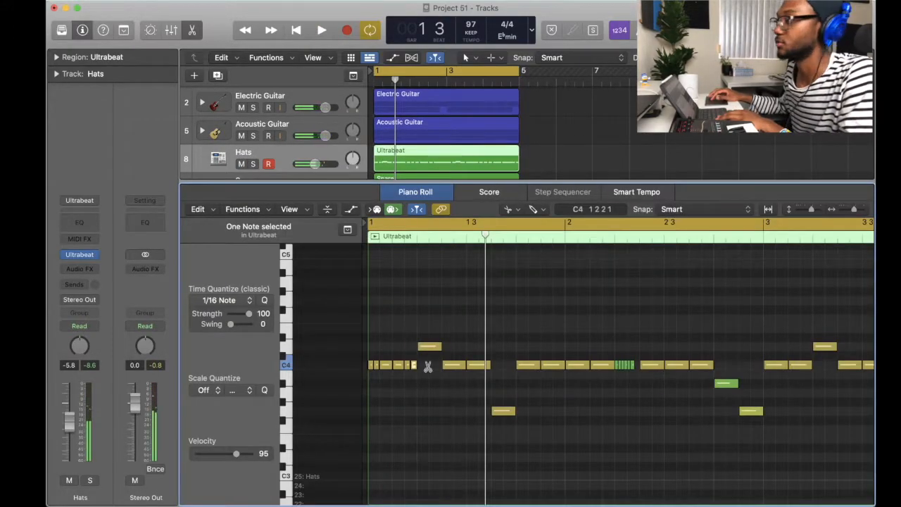
# Split the D4 hi-hat note on beat 2 of bar 1 into two sixteenths, play it back and split the following C4 note.
pyautogui.click(431, 347)
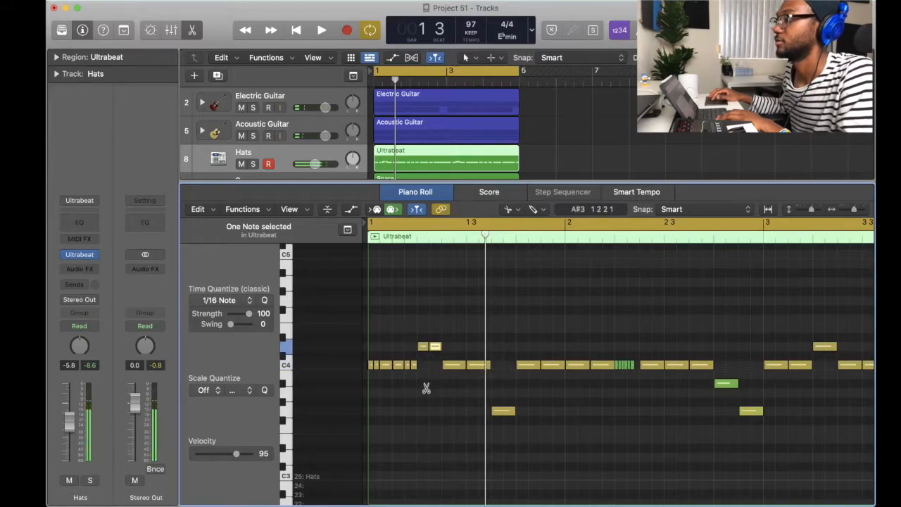
pyautogui.press('space')
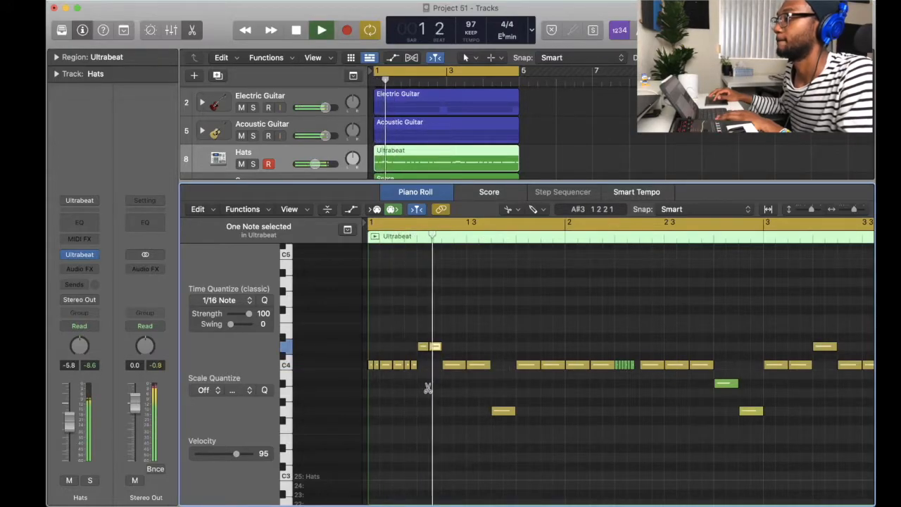
pyautogui.press('space')
pyautogui.click(457, 363)
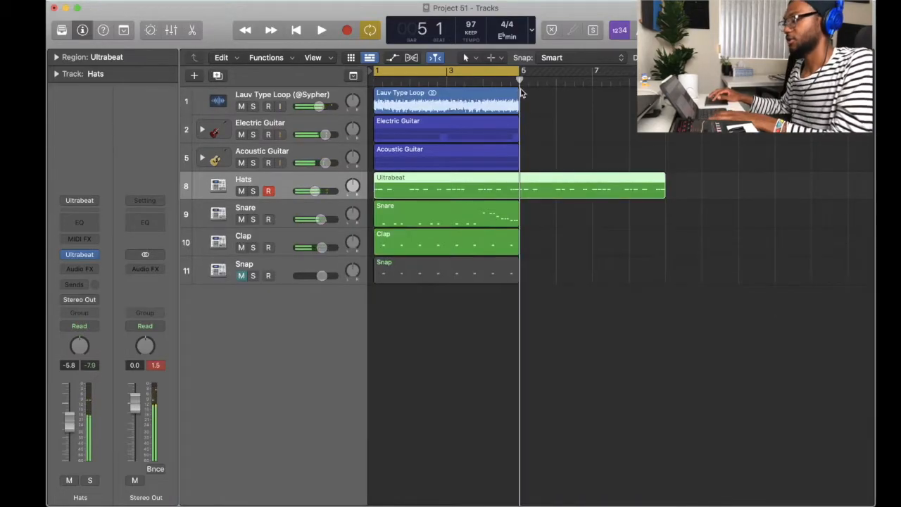
# Split the hi-hat region at bar 5, delete the part after it and rename the remaining region as Hats.
pyautogui.press('super+t')
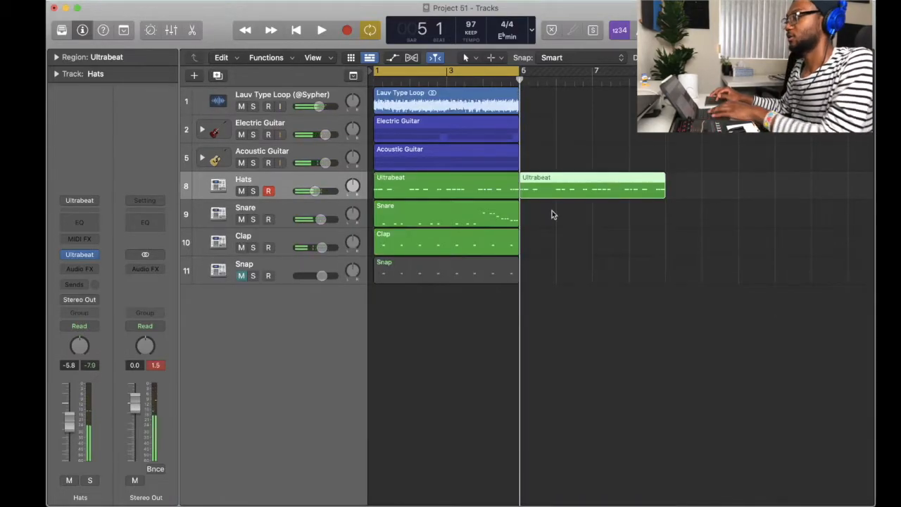
pyautogui.press('Delete')
pyautogui.rightClick(389, 181)
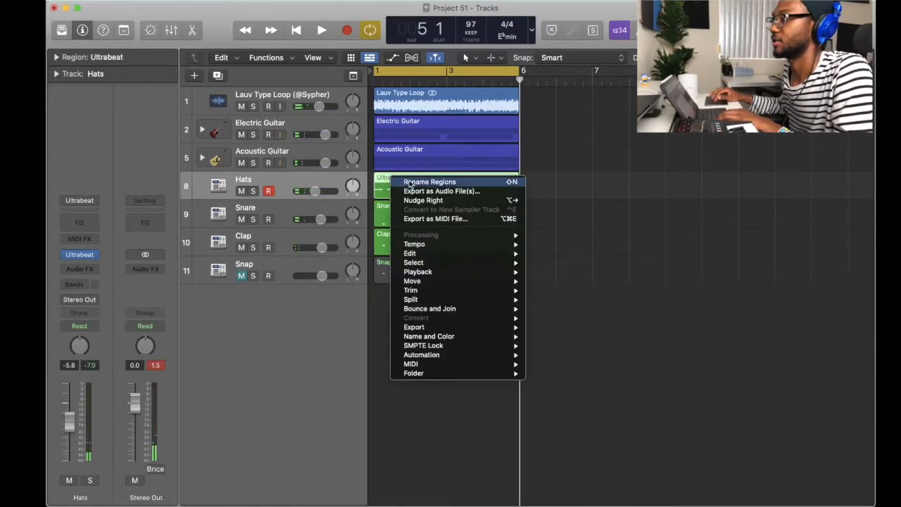
pyautogui.click(404, 182)
pyautogui.write('Hats')
pyautogui.press('Return')
# Play the beat, add an E4 open hat note at 1 4 3 and shorten the Open Hats region to end at bar 2.
pyautogui.press('space')
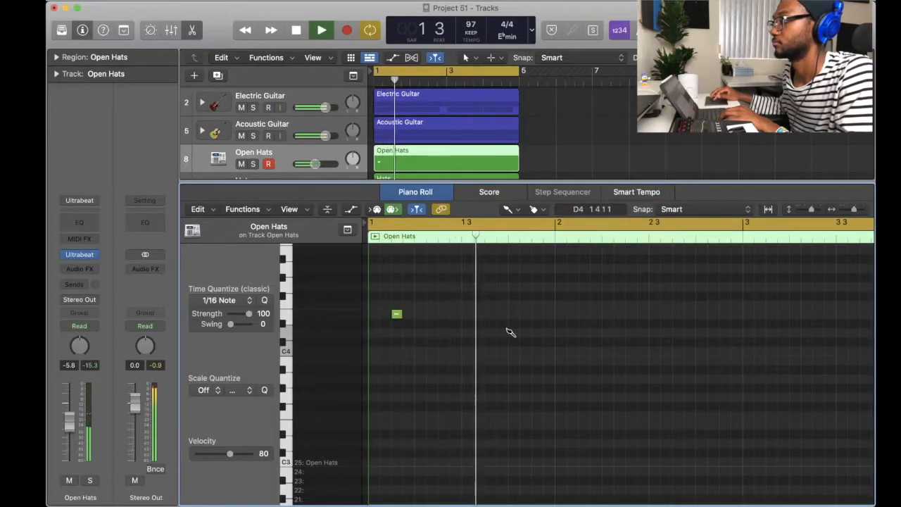
pyautogui.click(537, 313)
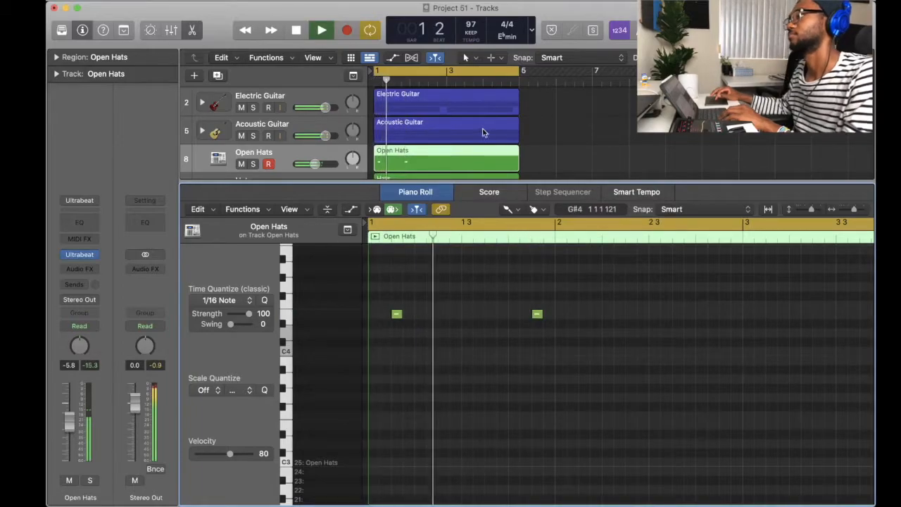
pyautogui.moveTo(514, 164); pyautogui.dragTo(412, 164)
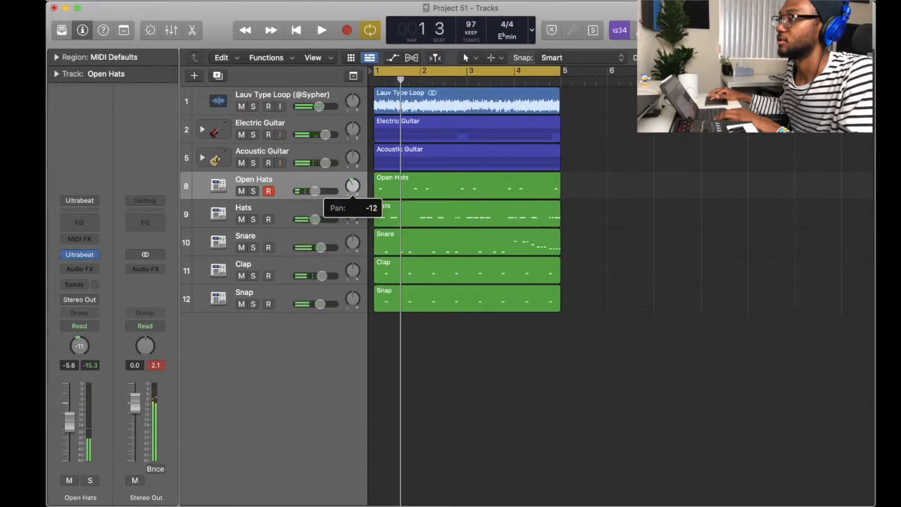
# Duplicate the Open Hats track settings for a Perc track and join the two Perc regions into one spanning bars 1 to 5.
pyautogui.press('super+d')
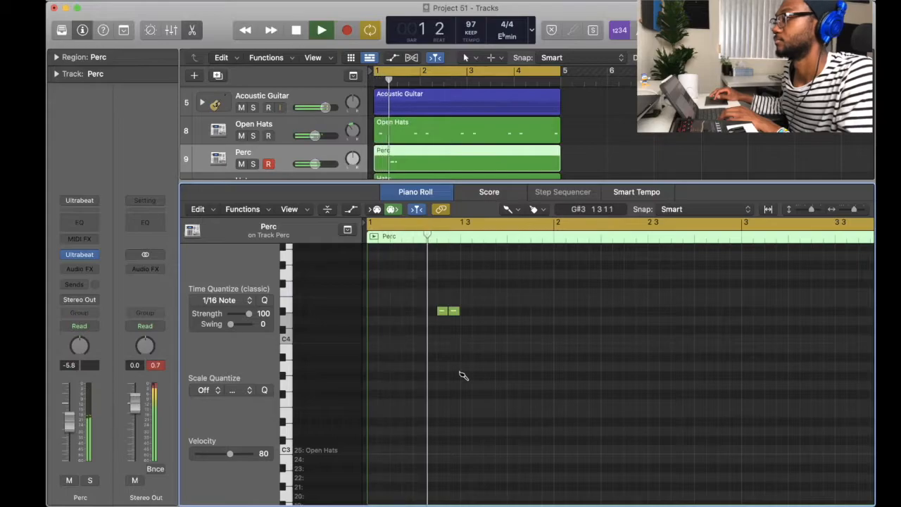
pyautogui.press('space')
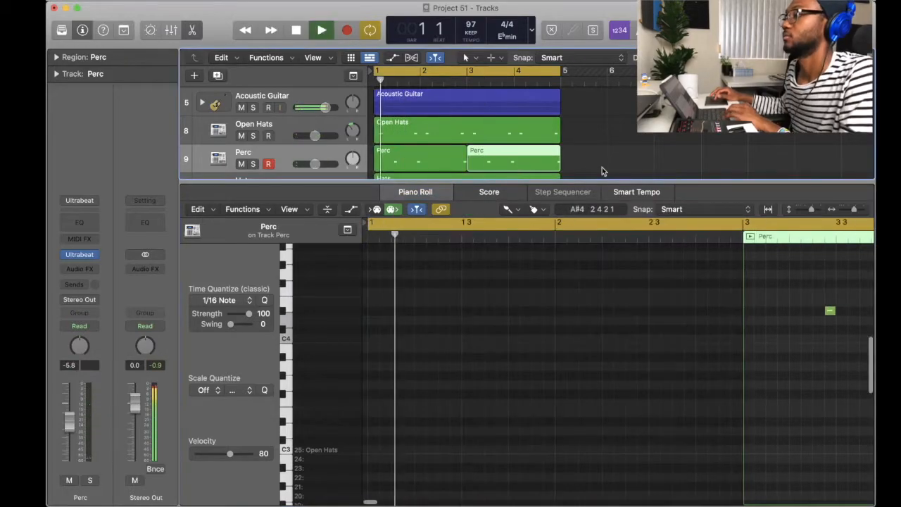
pyautogui.click(447, 166)
pyautogui.press('space')
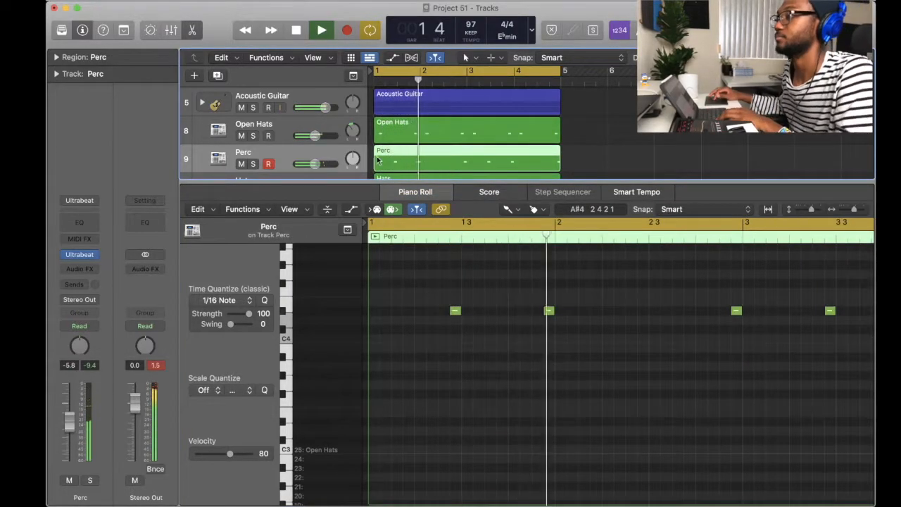
# Pan the Perc track to +25 and close the piano roll editor.
pyautogui.moveTo(352, 159); pyautogui.dragTo(348, 146)
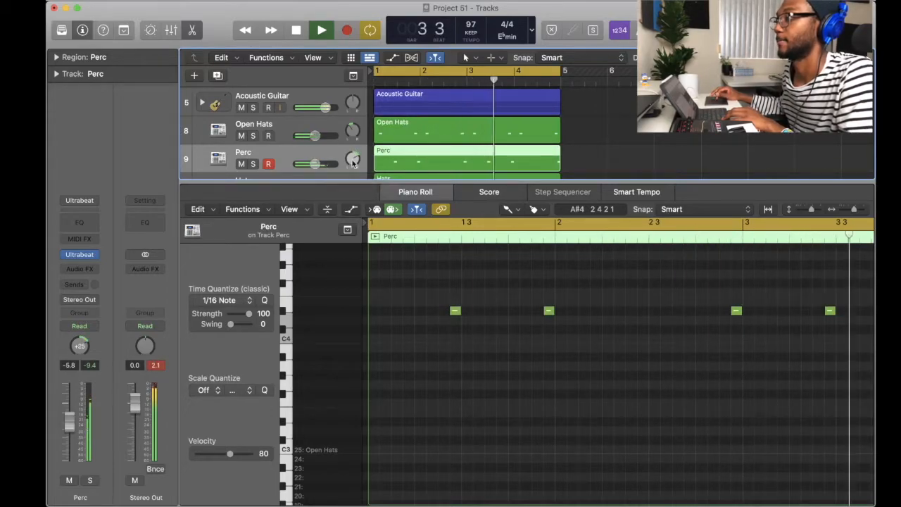
pyautogui.click(353, 160)
pyautogui.press('e')
pyautogui.click(646, 205)
# Rename the new duplicate of the Open Hats track as Crash and load Fetty Wap (Cymbal).wav into its Ultrabeat.
pyautogui.doubleClick(261, 177)
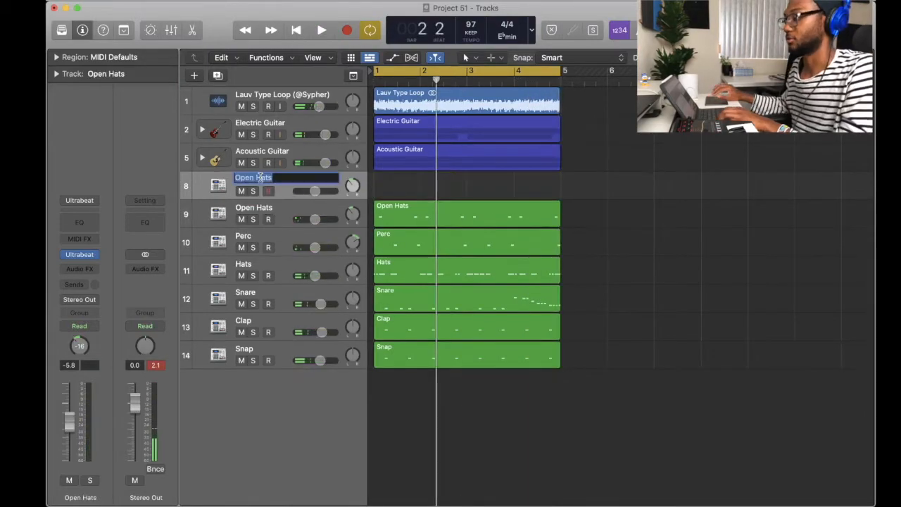
pyautogui.click(79, 257)
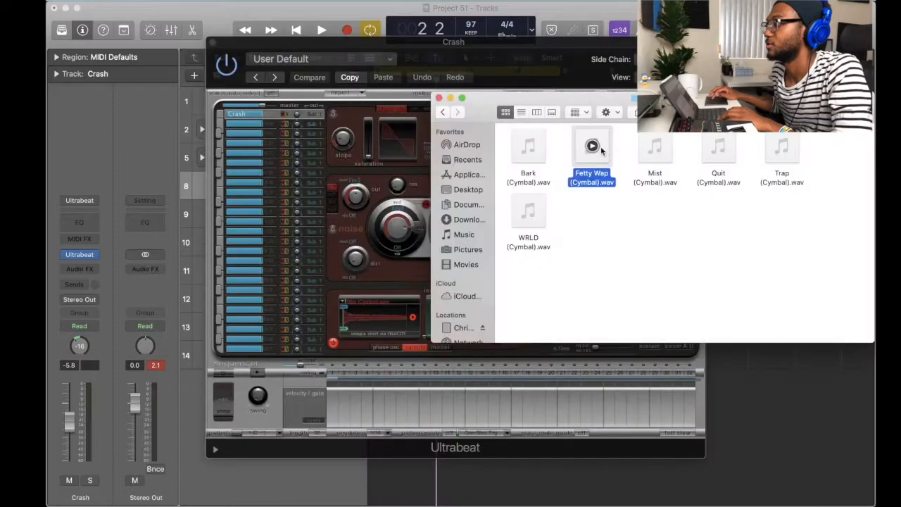
pyautogui.moveTo(595, 150); pyautogui.dragTo(402, 310)
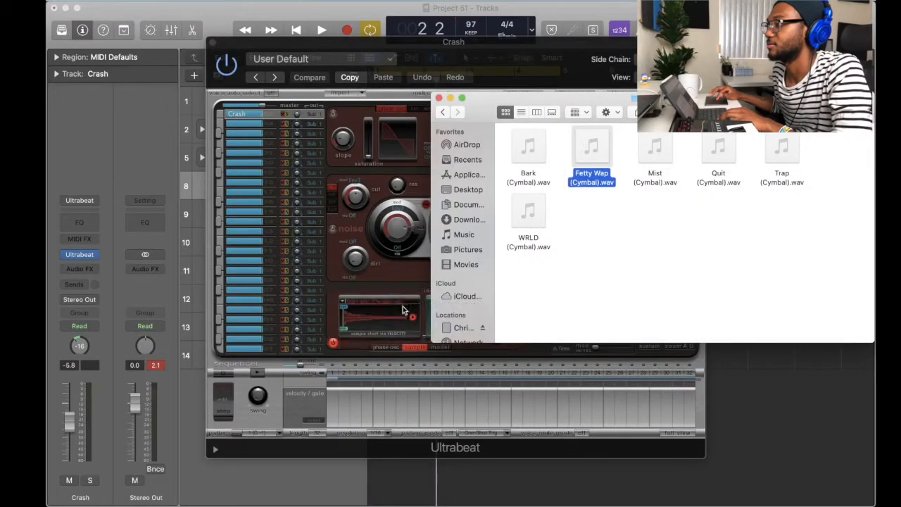
pyautogui.click(439, 99)
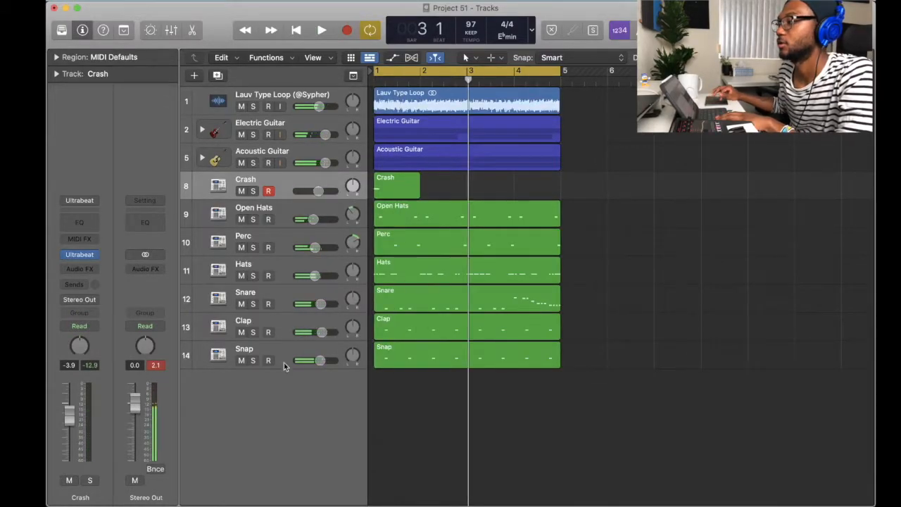
# Group the seven tracks from Crash to Snap into a summing track stack.
pyautogui.keyDown('shift'); pyautogui.click(284, 361); pyautogui.keyUp('shift')
pyautogui.rightClick(285, 351)
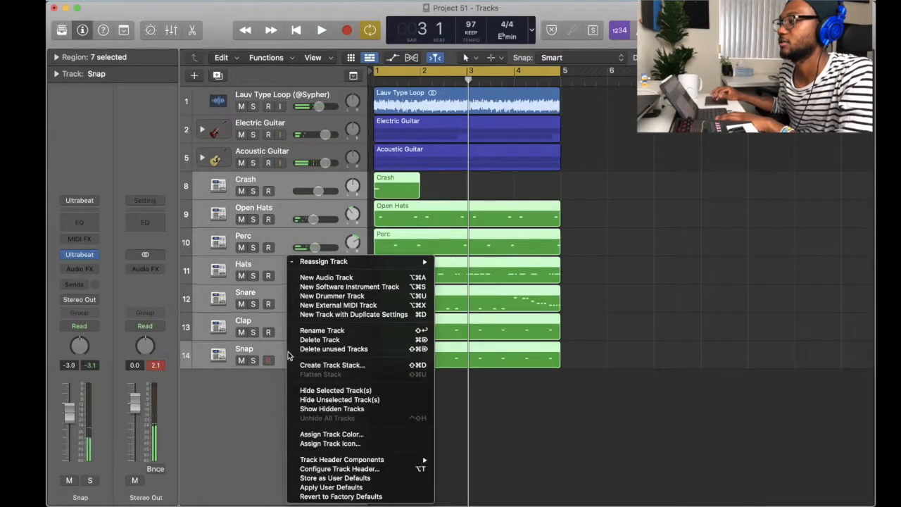
pyautogui.click(325, 365)
pyautogui.press('Return')
# Name the new track stack Drums and assign it a drum machine icon.
pyautogui.write('D')
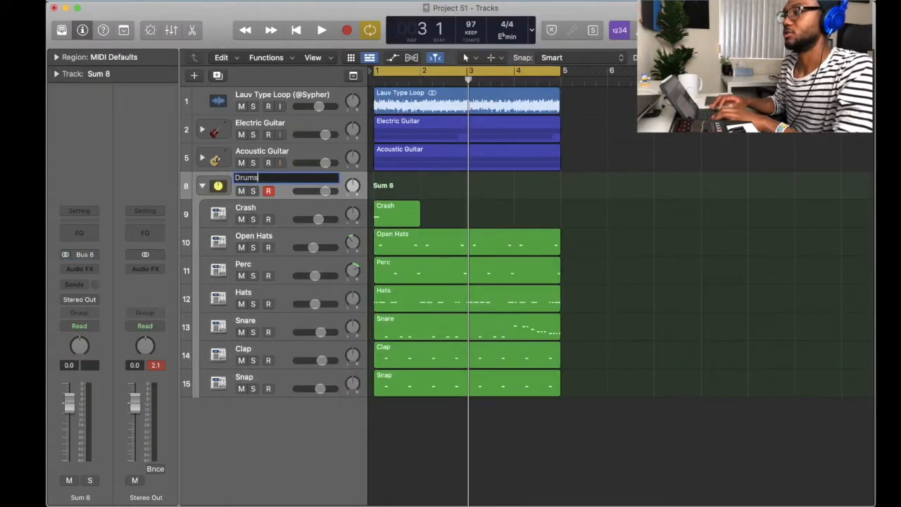
pyautogui.write('rums')
pyautogui.press('Return')
pyautogui.click(218, 185)
pyautogui.click(281, 67)
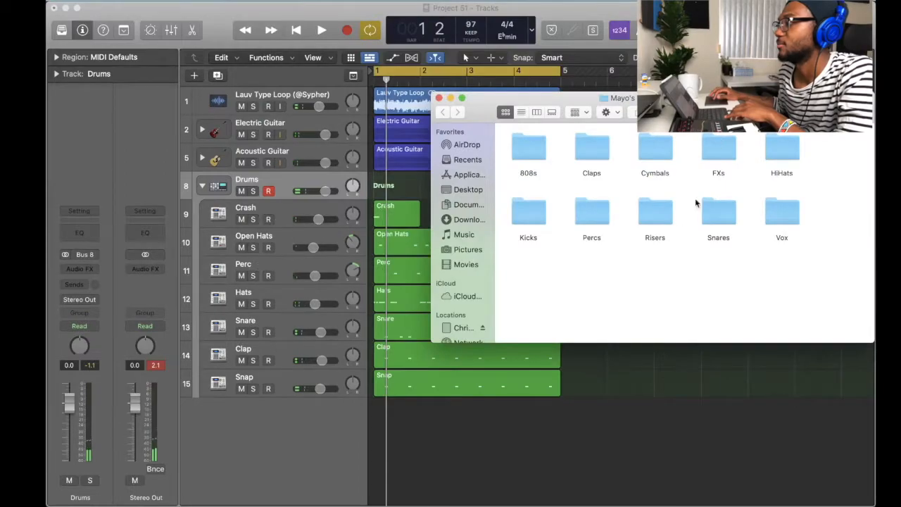
# Try the Hype riser from the Risers folder on a new audio track and align its region's end with bar 5.
pyautogui.doubleClick(655, 211)
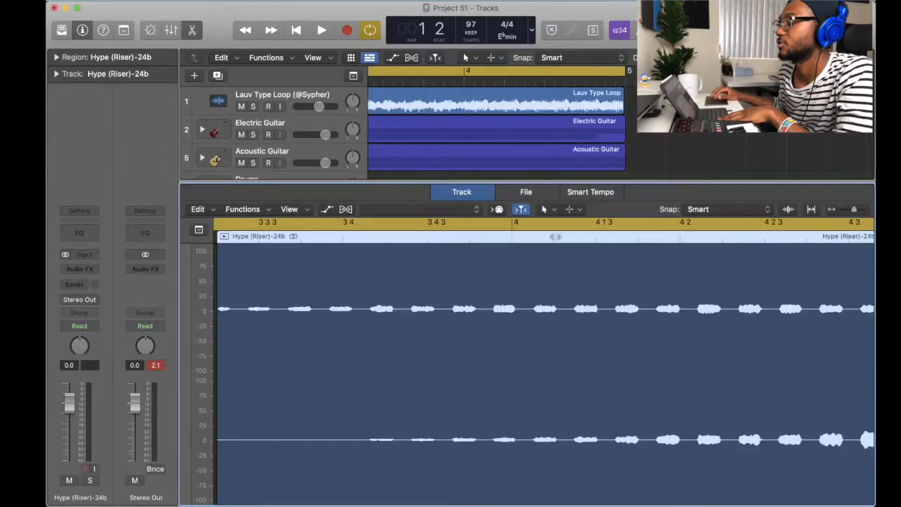
pyautogui.hscroll(-3, 441, 273)
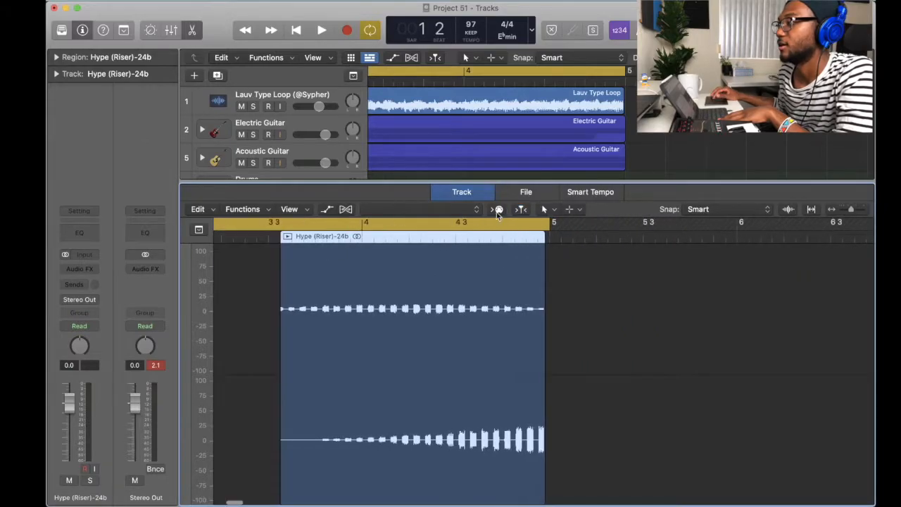
pyautogui.click(520, 193)
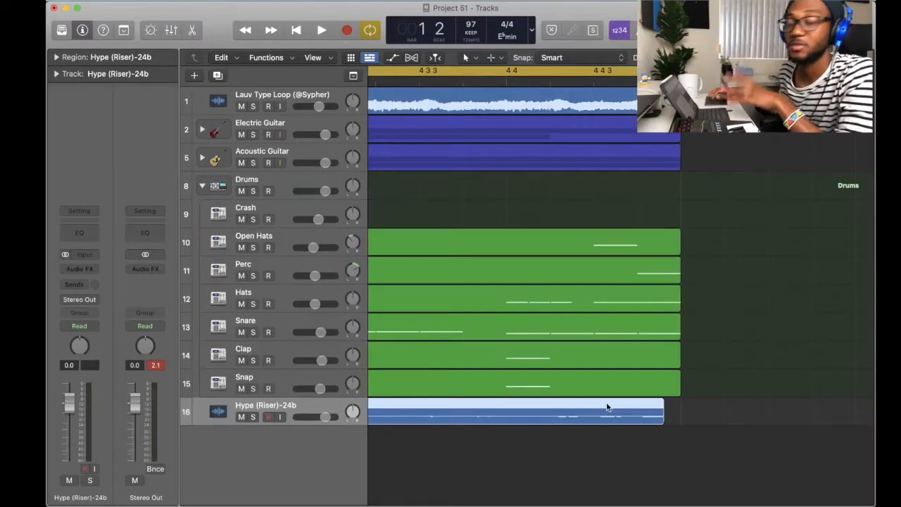
pyautogui.moveTo(609, 417); pyautogui.dragTo(626, 420)
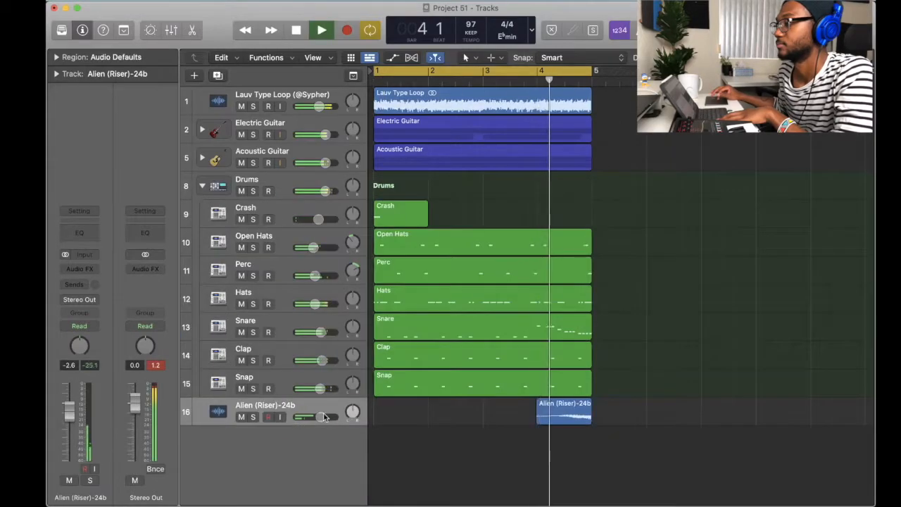
# Lower the Alien (Riser) track's volume to -7.8 dB while the beat plays.
pyautogui.moveTo(324, 417); pyautogui.dragTo(298, 417)
pyautogui.press('space')
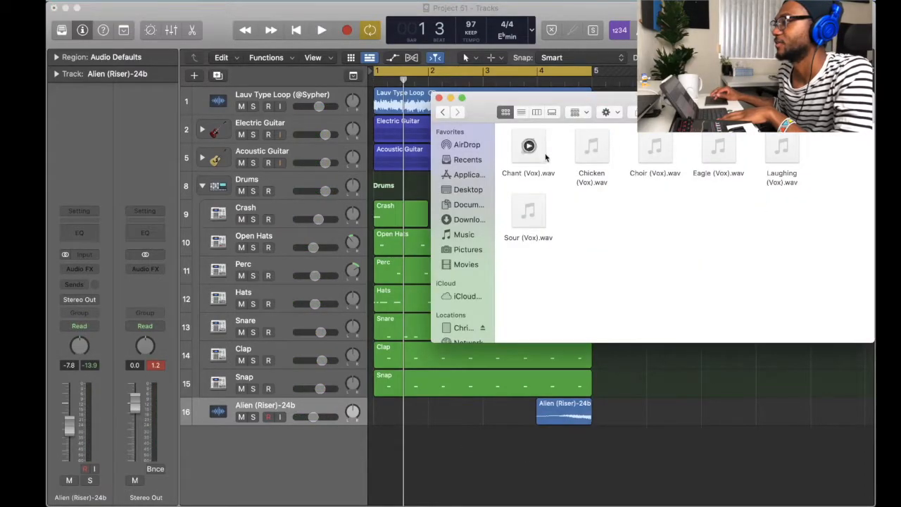
# Preview the vox samples, place Eagle (Vox).wav on a new track at bar 1 and play the beat back.
pyautogui.press('Right')
pyautogui.press('Right')
pyautogui.press('space')
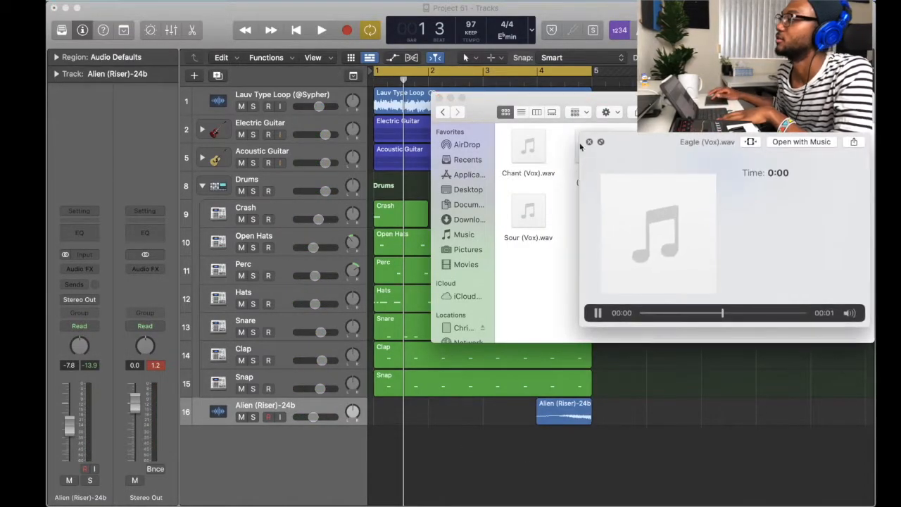
pyautogui.press('space')
pyautogui.moveTo(694, 166); pyautogui.dragTo(382, 439)
pyautogui.press('space')
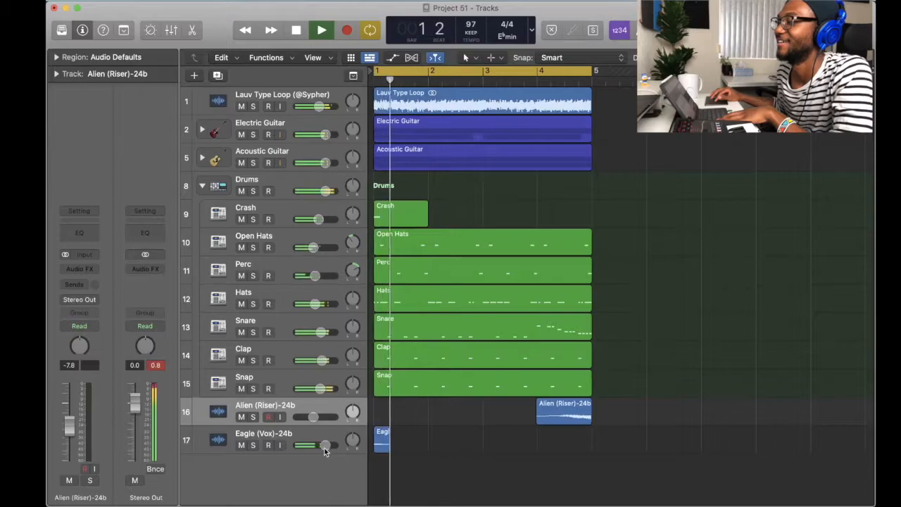
# Replay the beat from bar 1 to hear how the Eagle (Vox) sample fits, and stop playback.
pyautogui.press('space')
pyautogui.press('space')
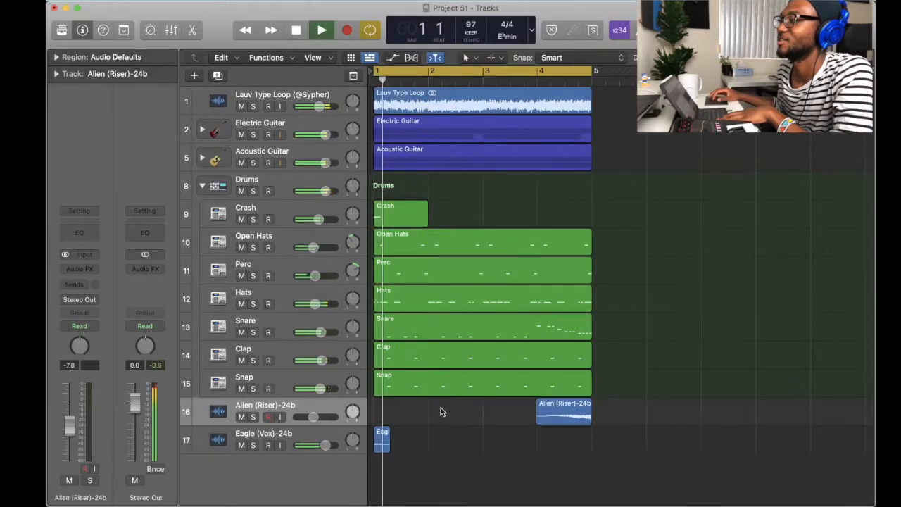
pyautogui.press('super+Right')
pyautogui.press('super+Right')
pyautogui.press('super+Right')
pyautogui.press('space')
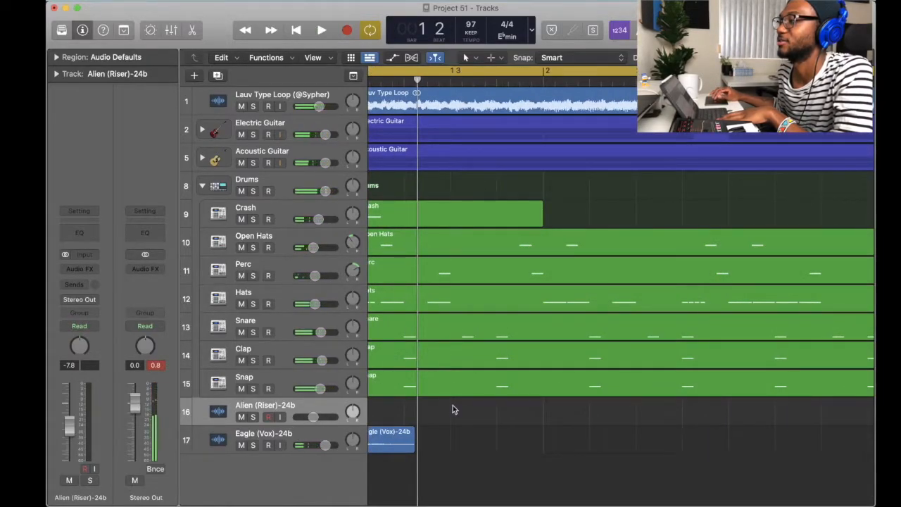
pyautogui.hscroll(-1, 454, 409)
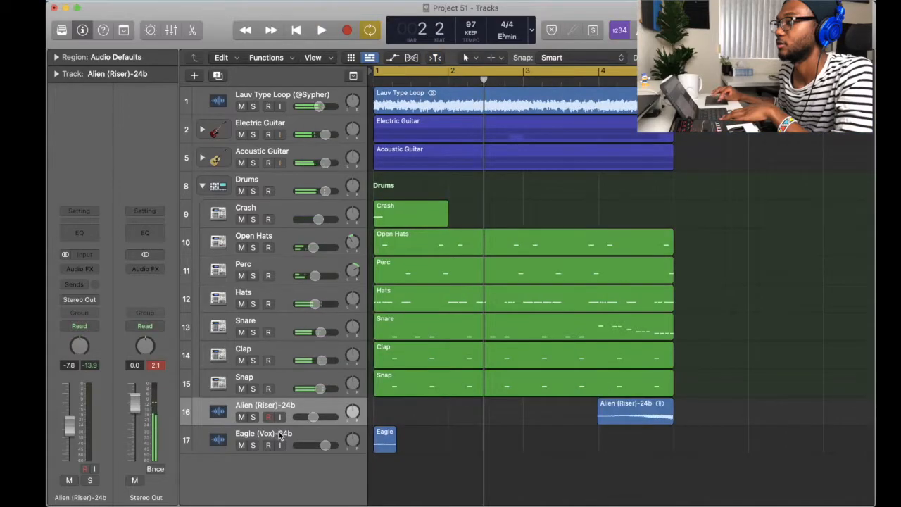
# Move the Eagle (Vox) and Alien (Riser) tracks between Acoustic Guitar and the Drums stack, and fold the stack.
pyautogui.moveTo(281, 435); pyautogui.dragTo(274, 178)
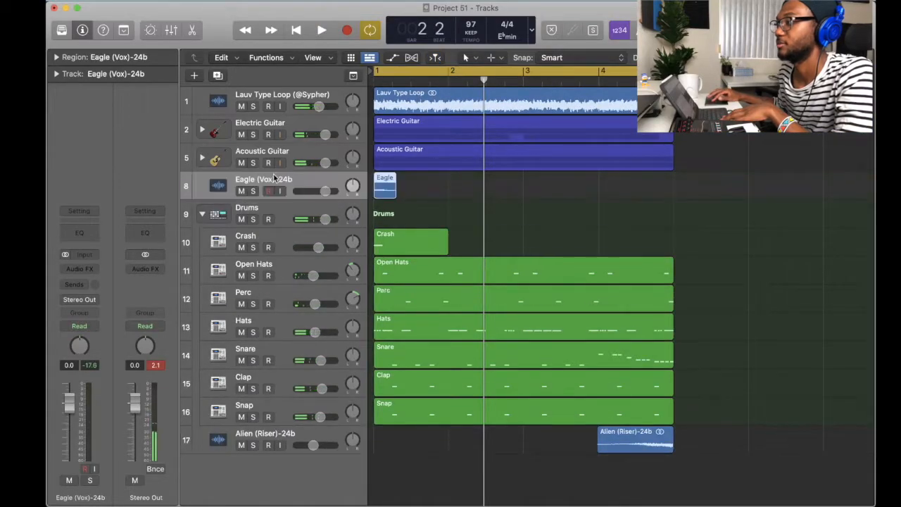
pyautogui.moveTo(317, 436); pyautogui.dragTo(260, 222)
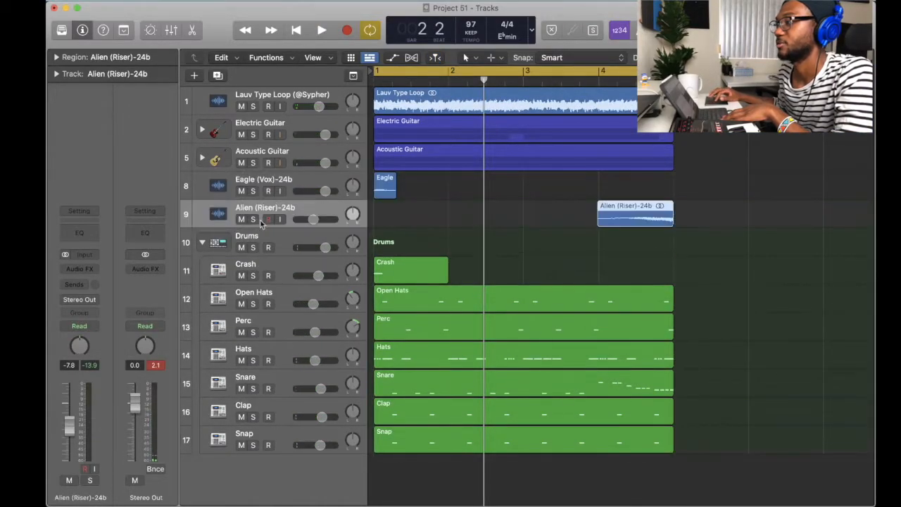
pyautogui.click(200, 242)
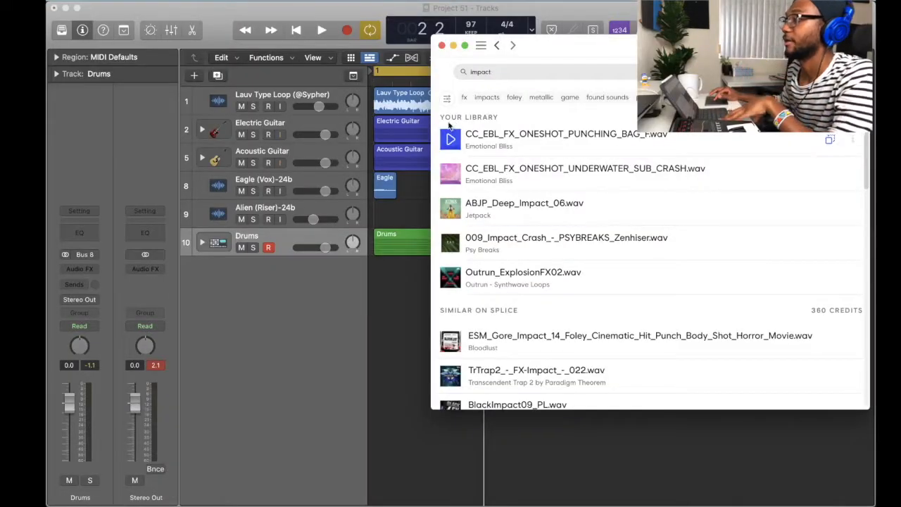
# Preview impact samples in Splice, place the JORDY_DAZZ cinematic impact cloth sample on a new track at bar 1 and lower its volume to -4.1 dB.
pyautogui.click(451, 138)
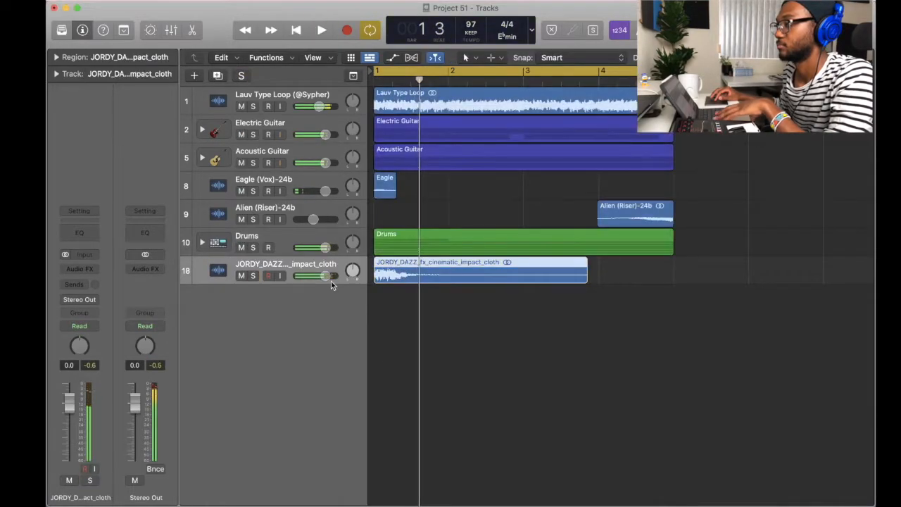
pyautogui.press('space')
pyautogui.click(331, 281)
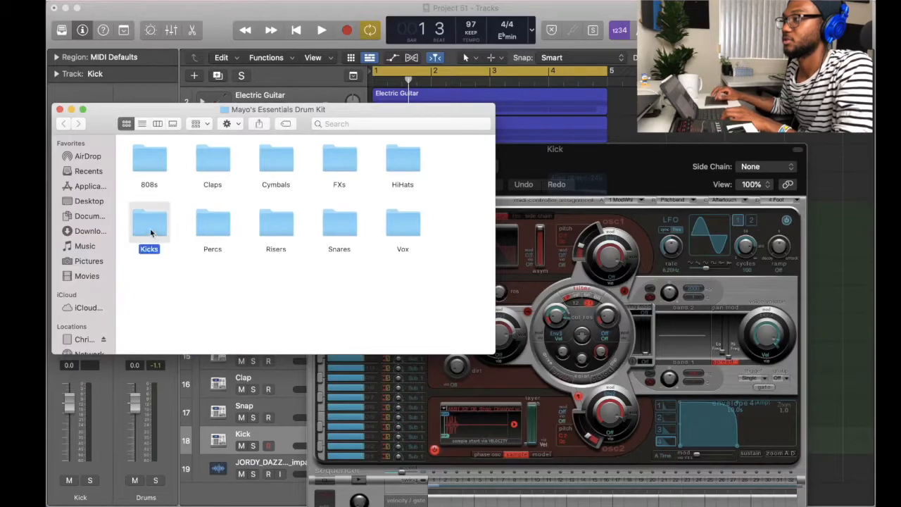
# Preview samples in the Kicks folder and load MEGA (Kick).wav into the Kick track's Ultrabeat as the oscillator 2 sample.
pyautogui.doubleClick(150, 224)
pyautogui.press('space')
pyautogui.press('space')
pyautogui.moveTo(398, 153); pyautogui.dragTo(464, 425)
pyautogui.click(515, 396)
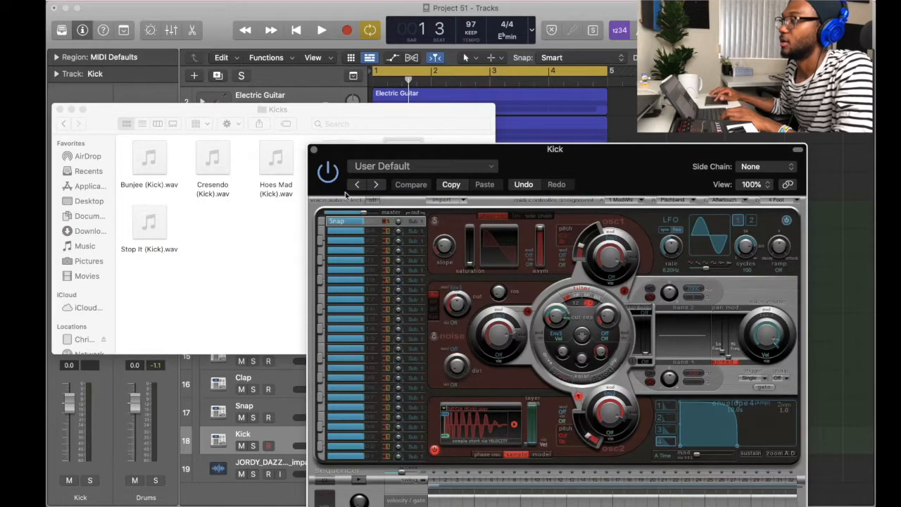
# Rename the Snap voice in the Kick track's Ultrabeat to Kick.
pyautogui.doubleClick(342, 223)
pyautogui.write('Ki')
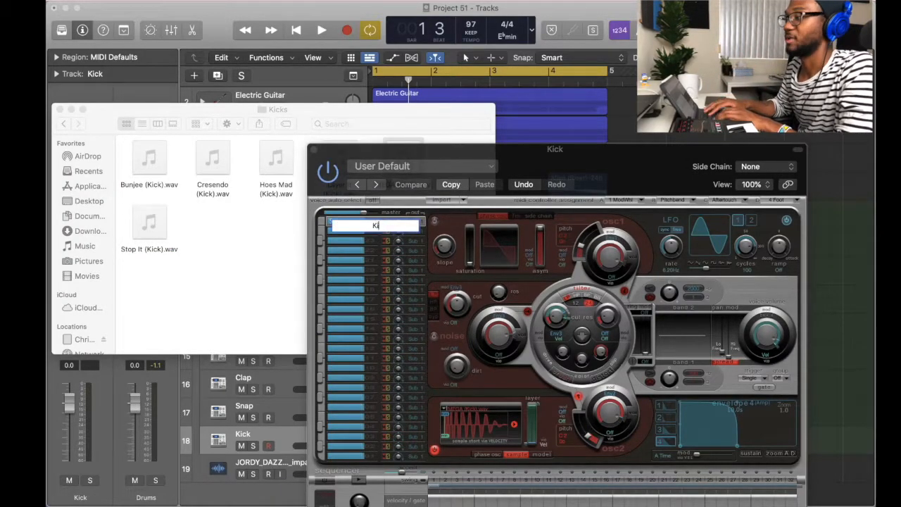
pyautogui.write('ck')
pyautogui.press('Return')
pyautogui.click(378, 441)
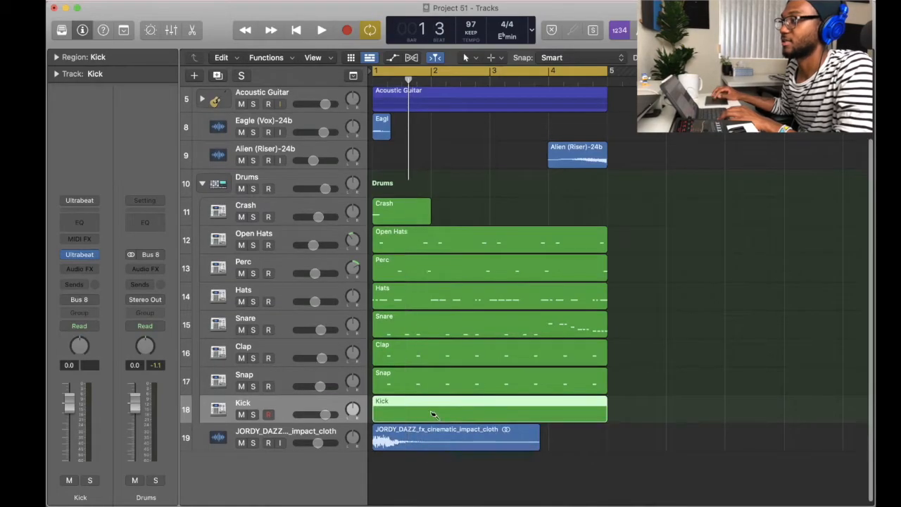
# Enter four kick notes in the first bar of the Kick region and play the pattern with the beat.
pyautogui.doubleClick(431, 414)
pyautogui.press('space')
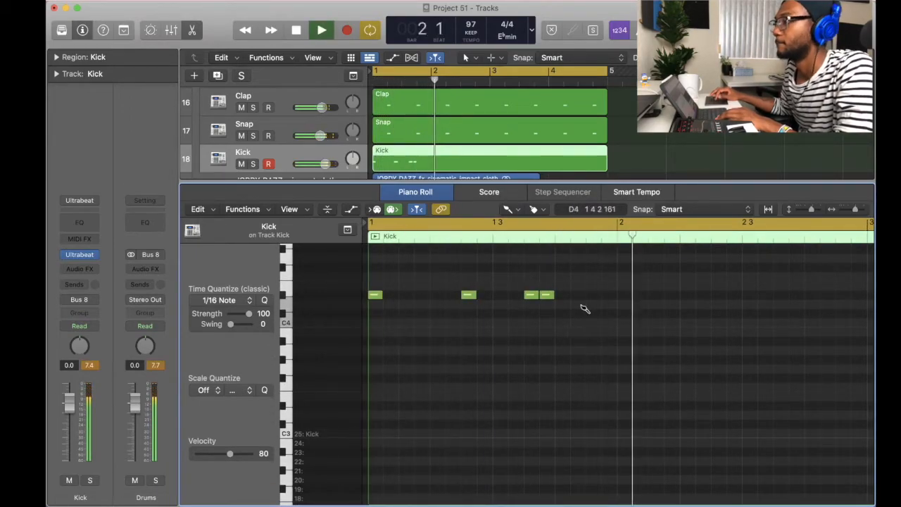
pyautogui.press('space')
# Lower the Kick track's volume to -8.0 dB and load Cresendo (Kick).wav into its Ultrabeat in place of the MEGA kick.
pyautogui.moveTo(325, 163); pyautogui.dragTo(319, 164)
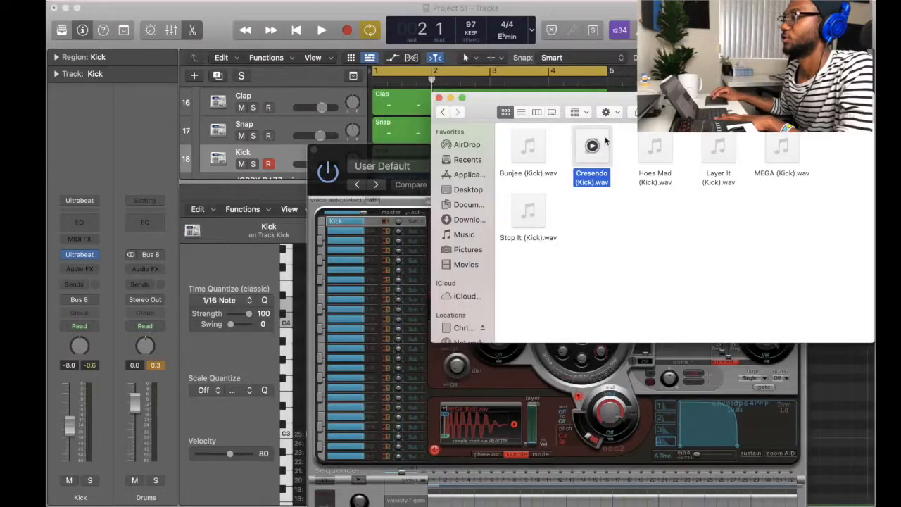
pyautogui.moveTo(604, 145); pyautogui.dragTo(541, 417)
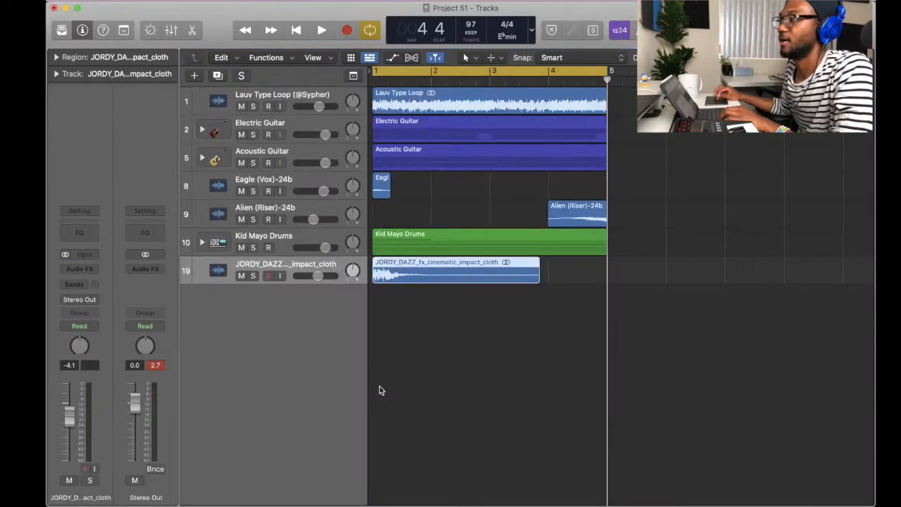
# Unfold the Kid Mayo Drums stack to show all drum parts and play the whole beat.
pyautogui.click(378, 388)
pyautogui.click(202, 243)
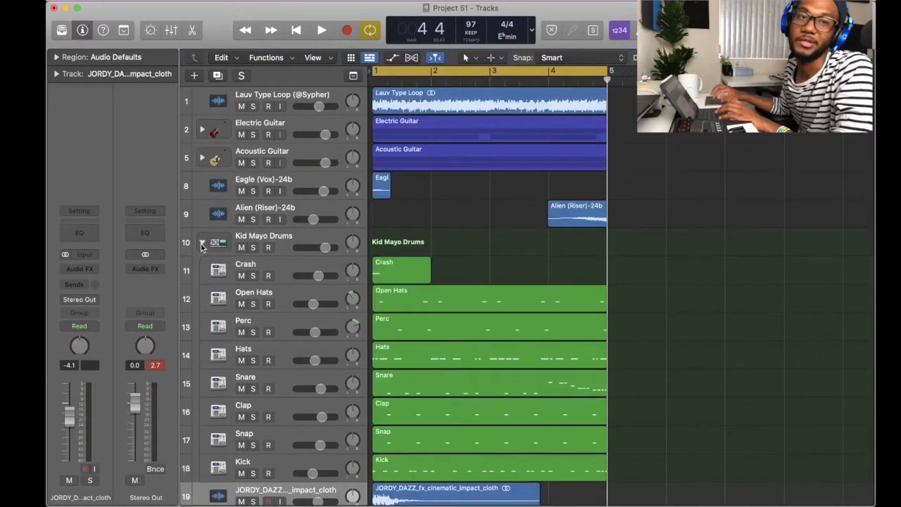
pyautogui.click(202, 243)
pyautogui.press('space')
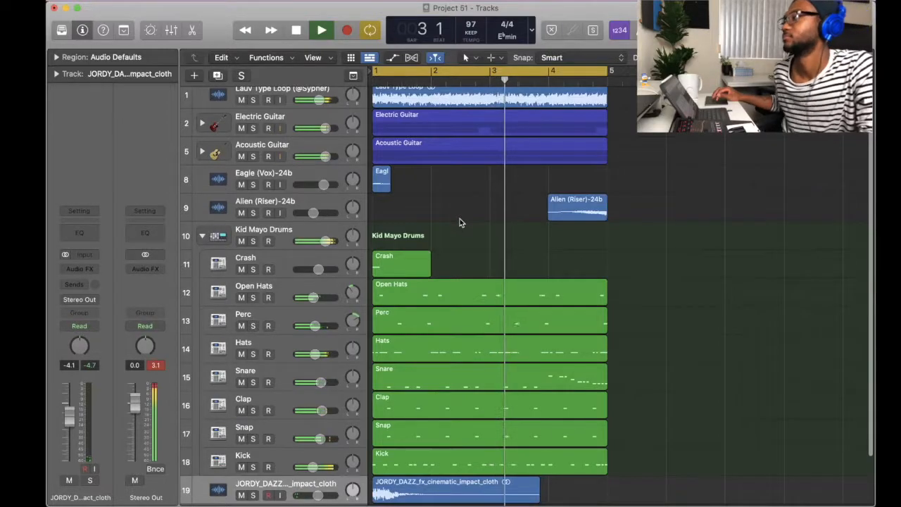
pyautogui.scroll(-1, 459, 224)
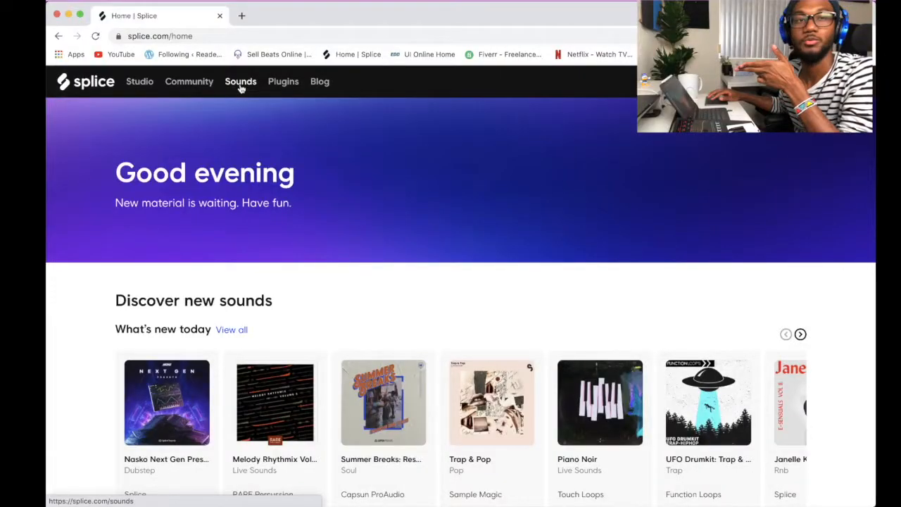
# Open Splice's sample library in the browser and preview cinematic science fiction laser FX, including LaserGun_BW.47473.wav.
pyautogui.click(240, 83)
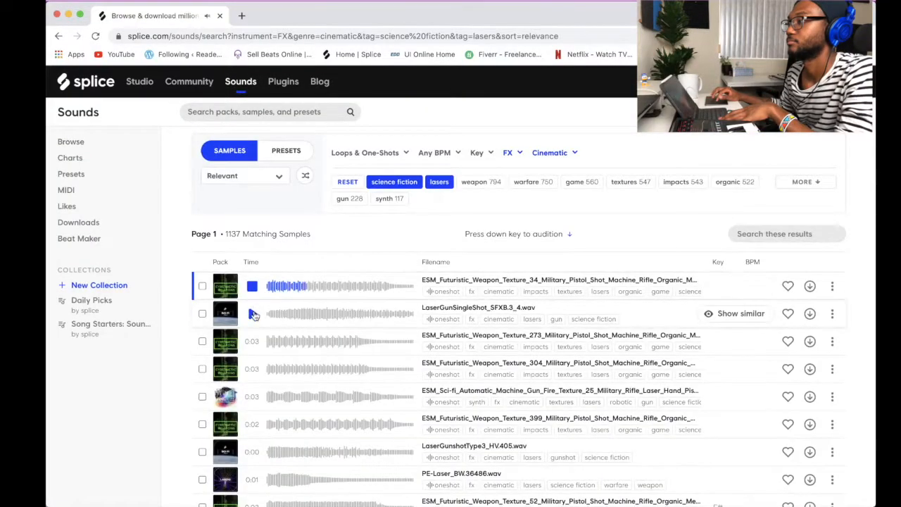
pyautogui.click(256, 408)
pyautogui.scroll(-1, 255, 408)
pyautogui.click(256, 409)
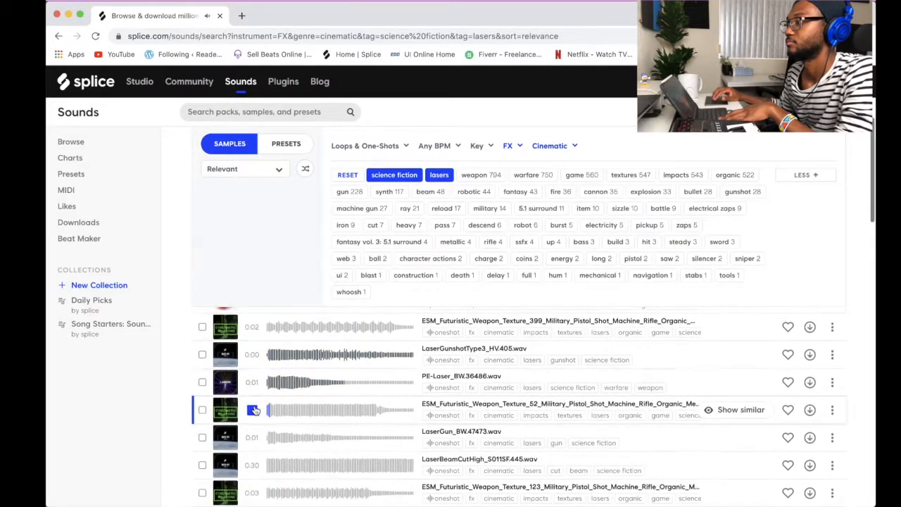
pyautogui.click(252, 437)
pyautogui.scroll(-1, 252, 433)
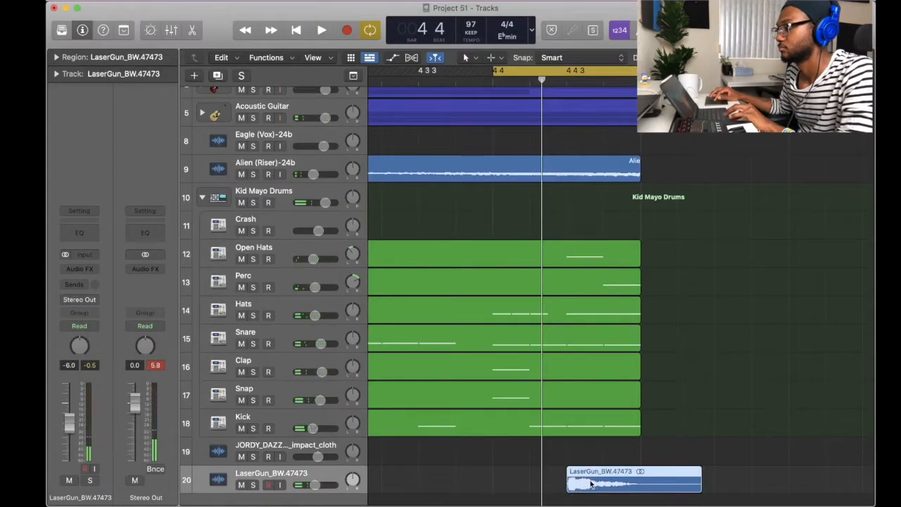
# Copy the LaserGun region to the last sixteenth of bar 4 and set its track's volume to -15.4 dB.
pyautogui.moveTo(592, 485); pyautogui.dragTo(628, 484)
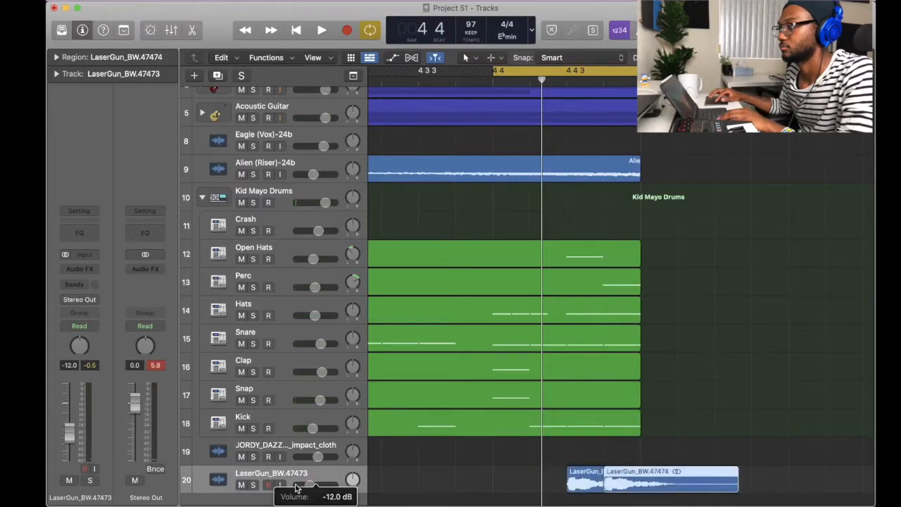
pyautogui.press('space')
pyautogui.moveTo(296, 488); pyautogui.dragTo(304, 488)
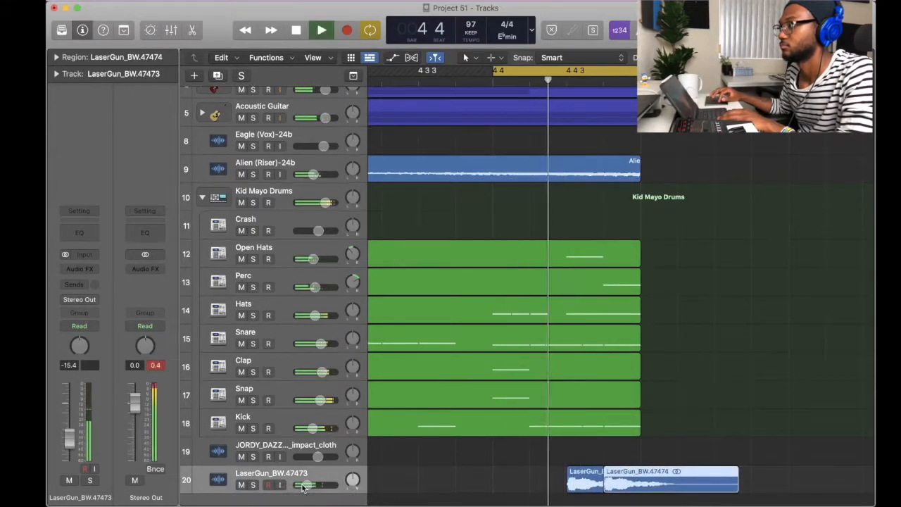
pyautogui.press('super+Left')
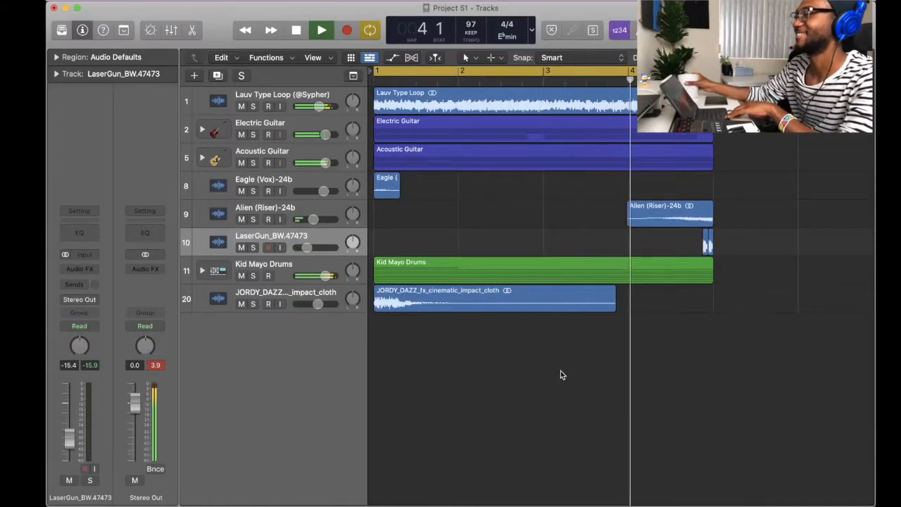
# Play the beat from bar 1 with the laser and impact effects and stop it.
pyautogui.press('space')
pyautogui.press('super+Left')
pyautogui.press('super+Left')
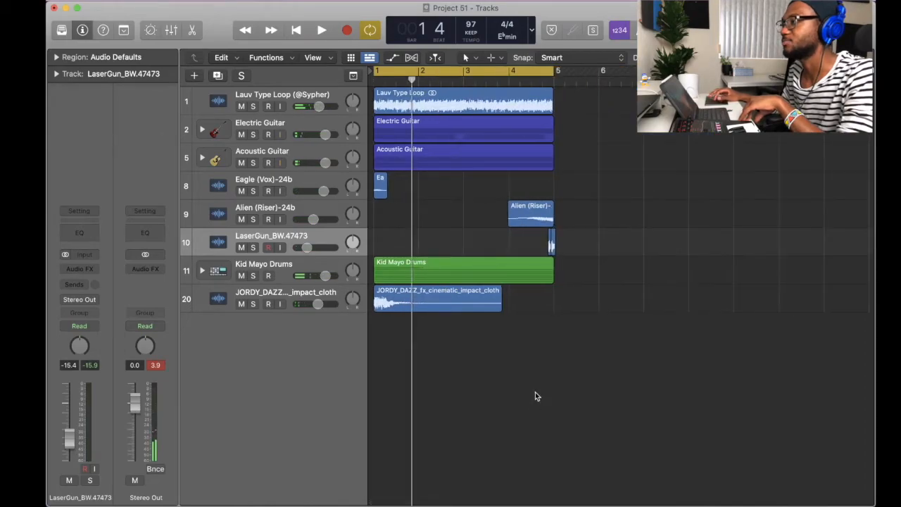
pyautogui.press('Return')
pyautogui.press('space')
pyautogui.press('g')
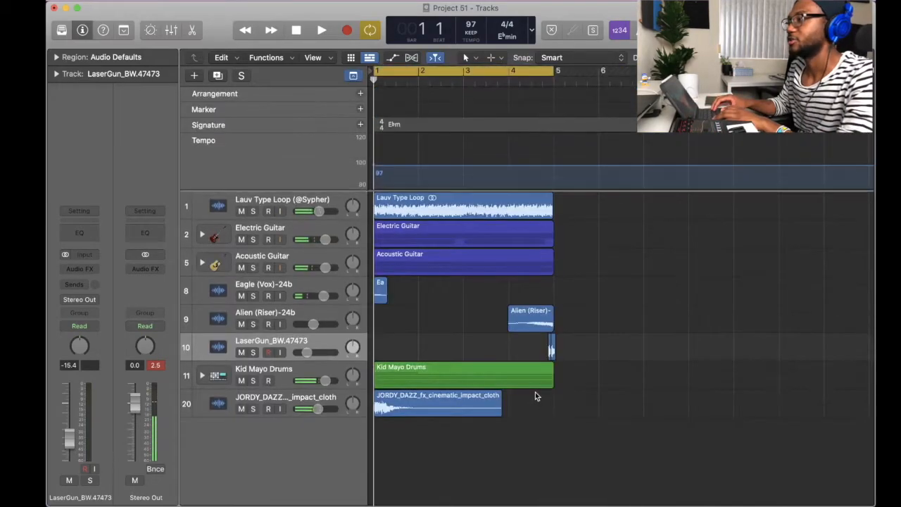
pyautogui.press('g')
pyautogui.press('space')
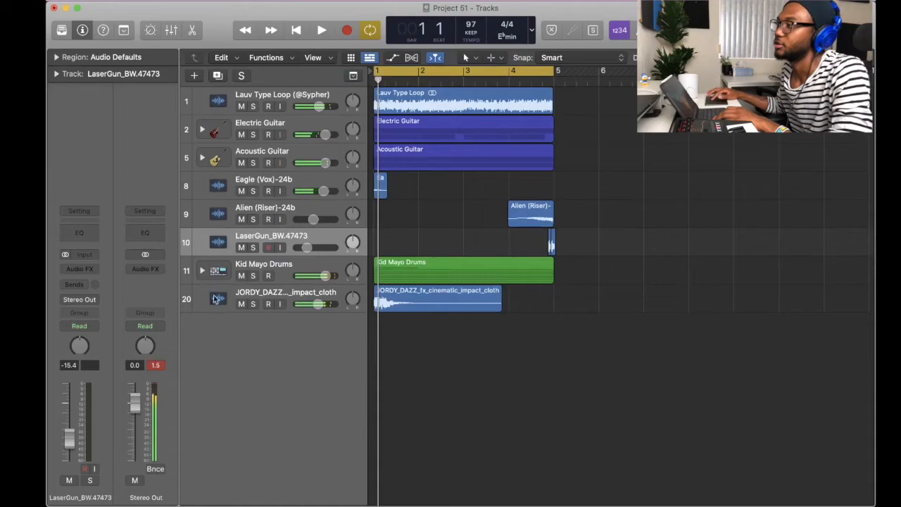
# Copy the Kick region from the Kid Mayo Drums stack onto a new ES2 track, play it and fold the stack.
pyautogui.click(202, 271)
pyautogui.scroll(1, 405, 423)
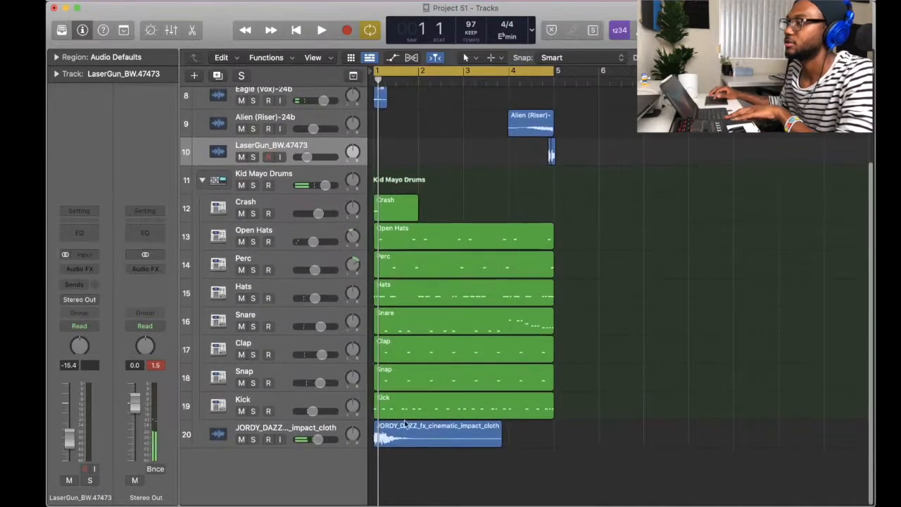
pyautogui.click(202, 183)
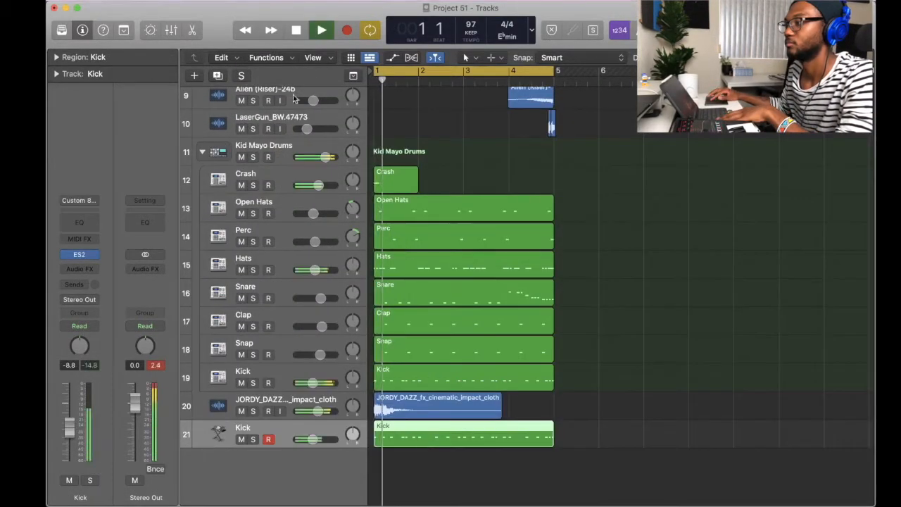
pyautogui.click(201, 151)
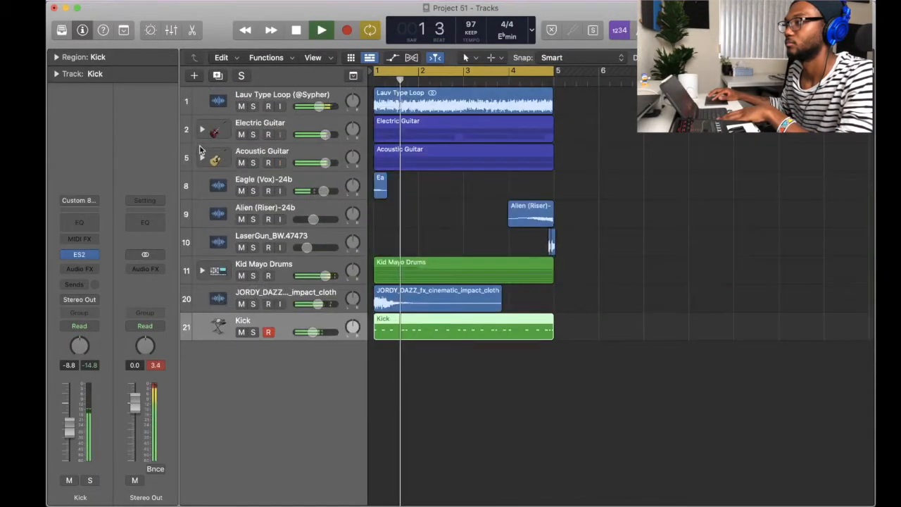
# Examine the copied Kick region's notes in the Piano Roll, mute its ES2 track and close the editor.
pyautogui.doubleClick(430, 333)
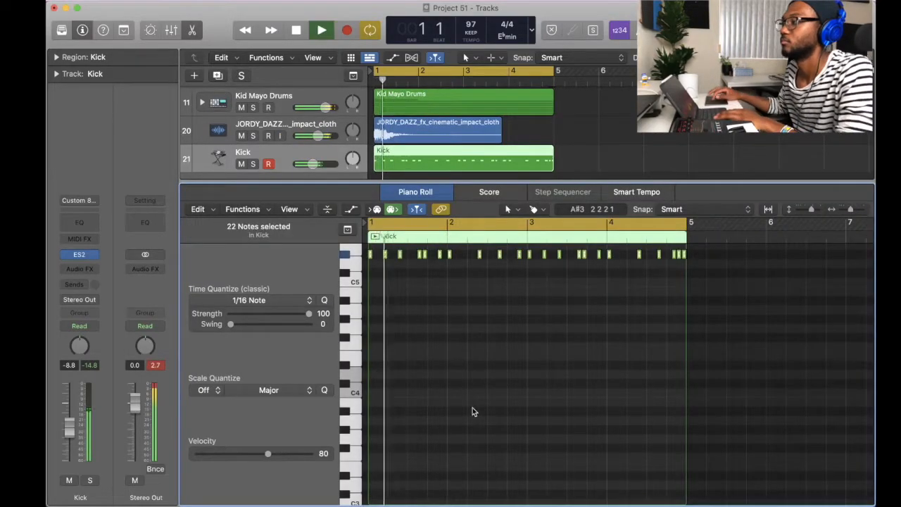
pyautogui.scroll(4, 475, 403)
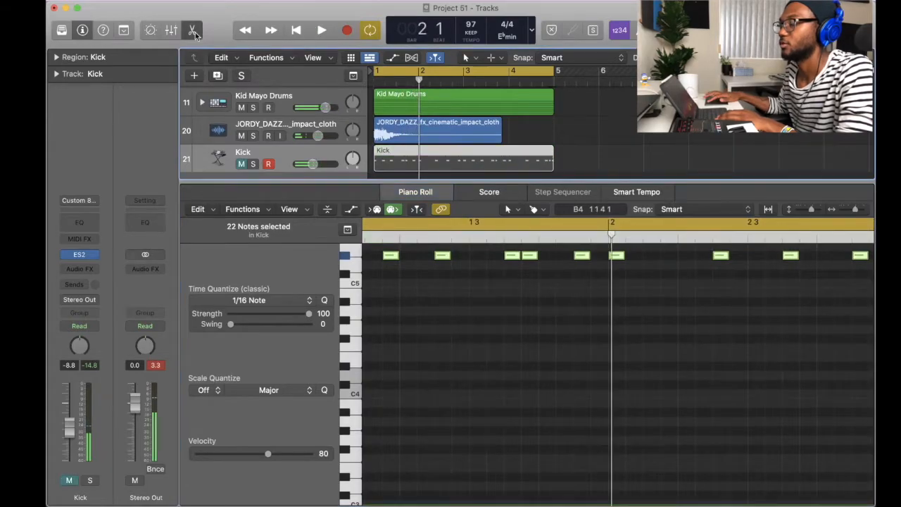
pyautogui.click(192, 31)
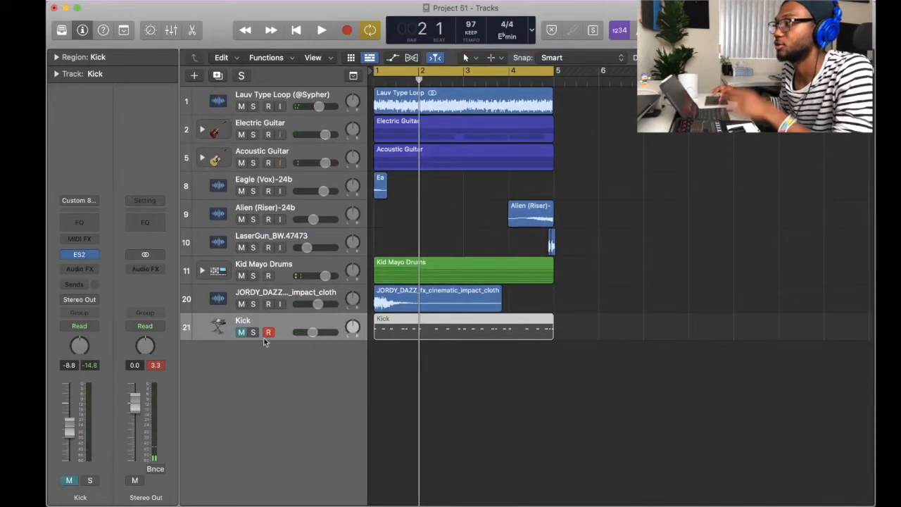
# Move the muted ES2 Kick track directly below the Kid Mayo Drums stack and rename it 808s.
pyautogui.click(203, 270)
pyautogui.scroll(-5, 482, 308)
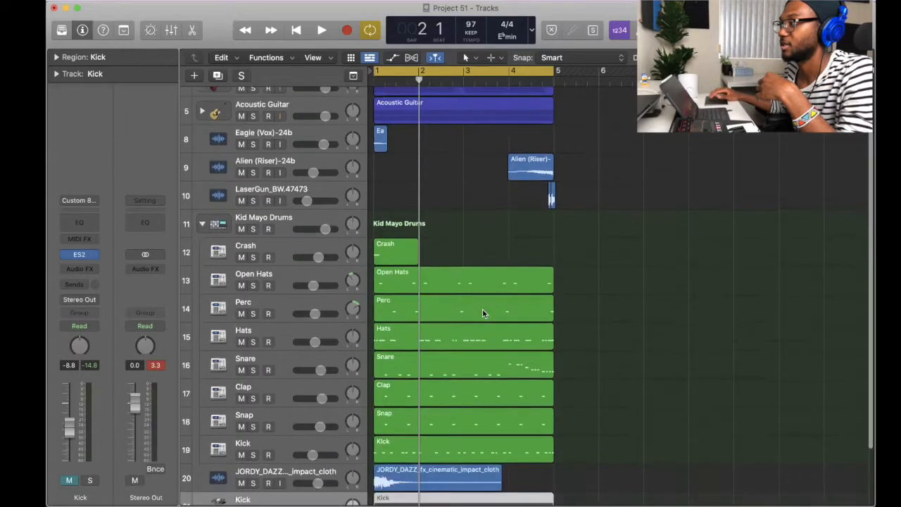
pyautogui.click(418, 378)
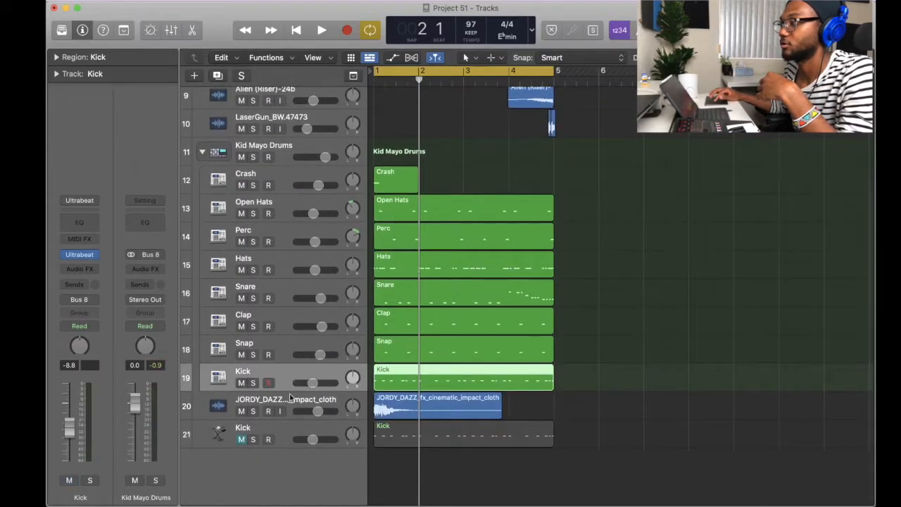
pyautogui.moveTo(289, 398); pyautogui.dragTo(283, 436)
pyautogui.doubleClick(242, 399)
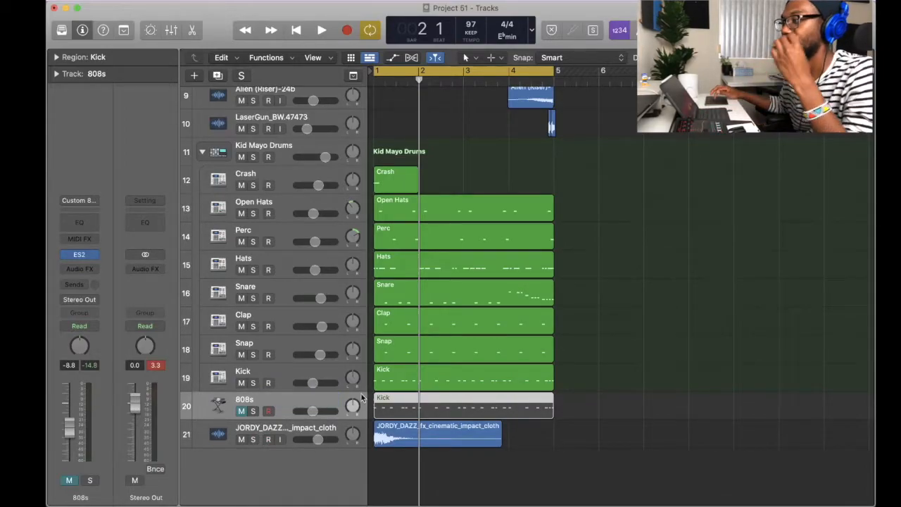
# Play the beat from bar 1 and unmute the 808s track.
pyautogui.click(641, 415)
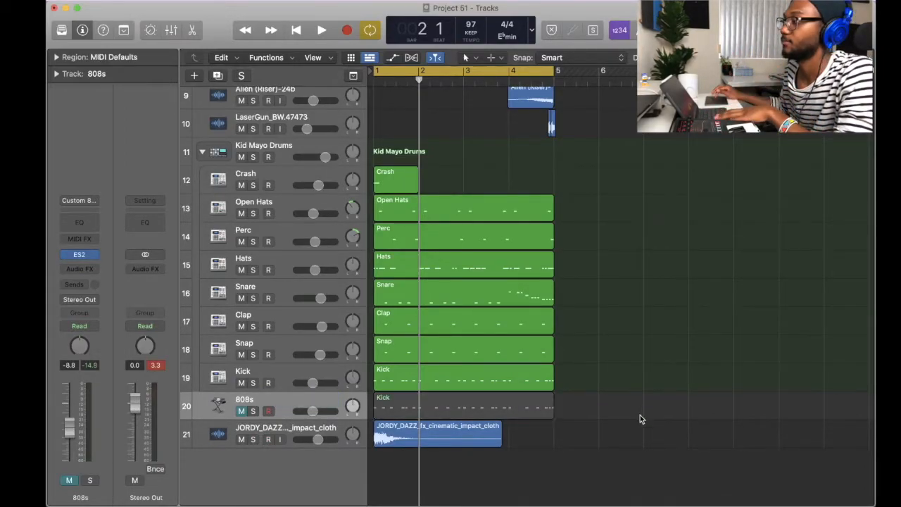
pyautogui.press('Return')
pyautogui.press('space')
pyautogui.click(242, 411)
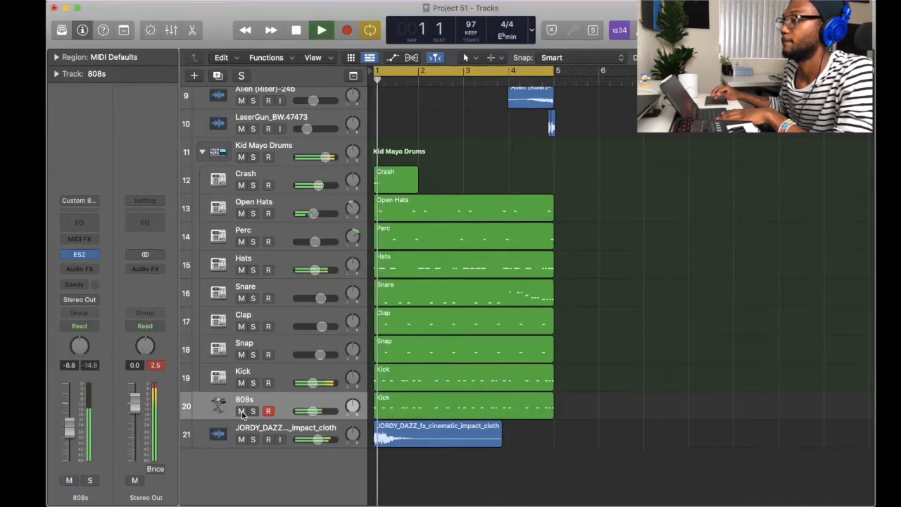
# Solo the 808s, Lauv Type Loop, Electric Guitar and Acoustic Guitar tracks and play them together.
pyautogui.click(252, 411)
pyautogui.scroll(5, 422, 288)
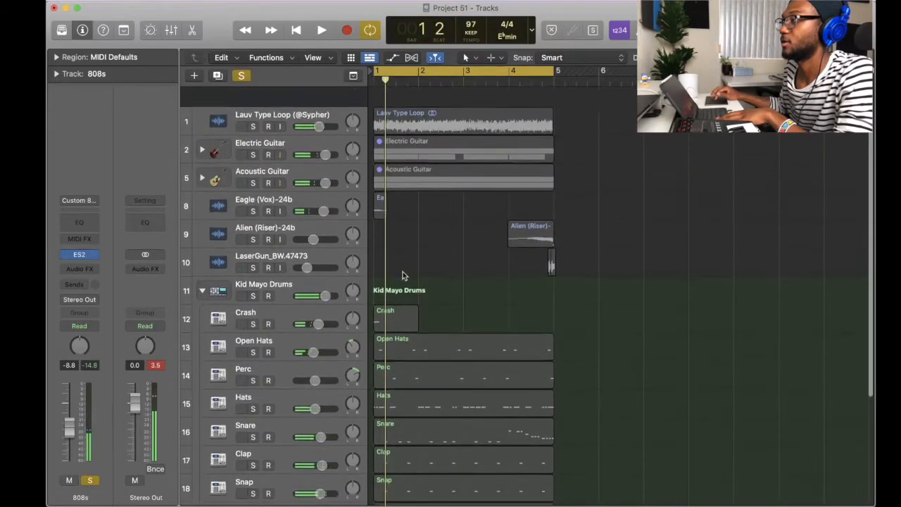
pyautogui.click(253, 106)
pyautogui.scroll(-5, 520, 250)
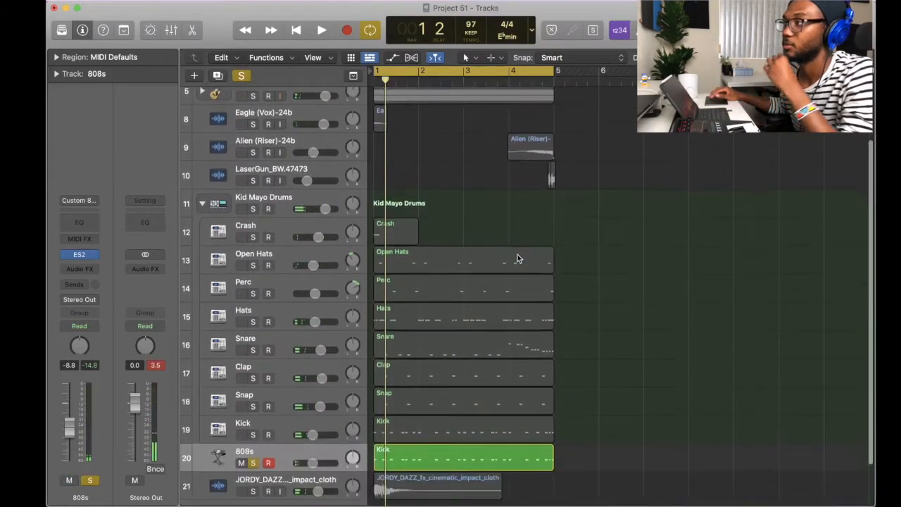
pyautogui.scroll(4, 517, 254)
pyautogui.click(253, 115)
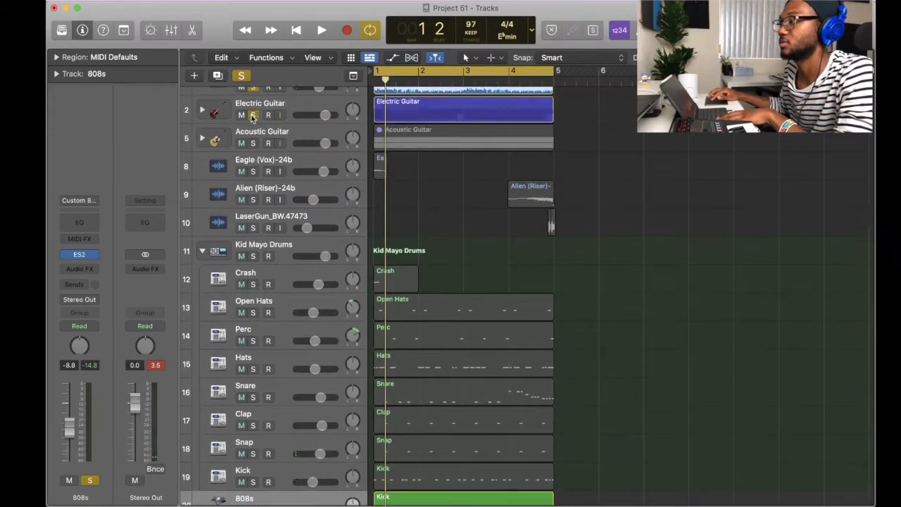
pyautogui.click(253, 143)
pyautogui.press('space')
pyautogui.scroll(-4, 447, 314)
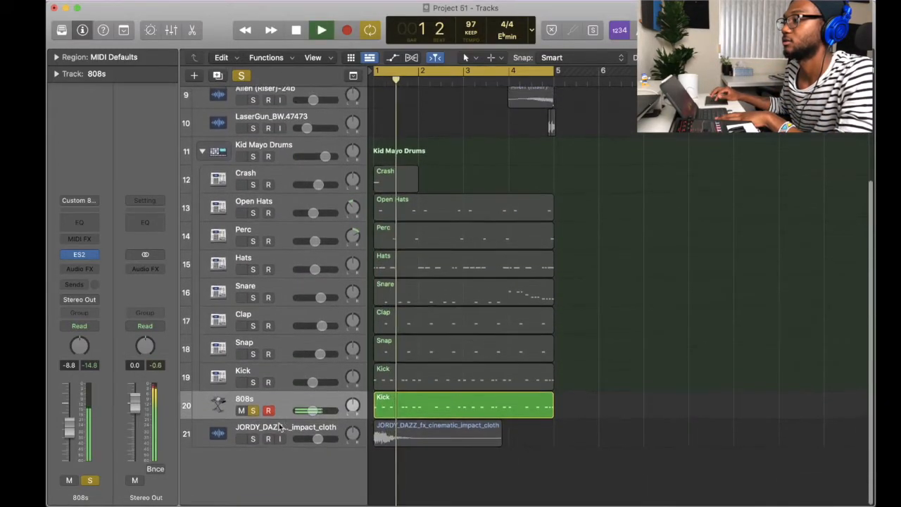
pyautogui.scroll(4, 444, 307)
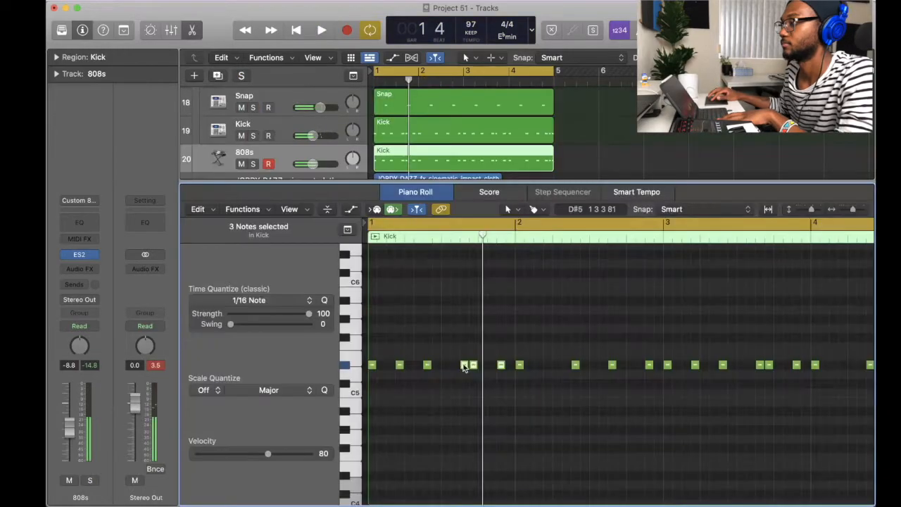
# Try lower pitches for the 808s region's last three bar 1 notes and its bar 2 notes, and return the bar 2 notes to D#5.
pyautogui.moveTo(467, 366); pyautogui.dragTo(464, 388)
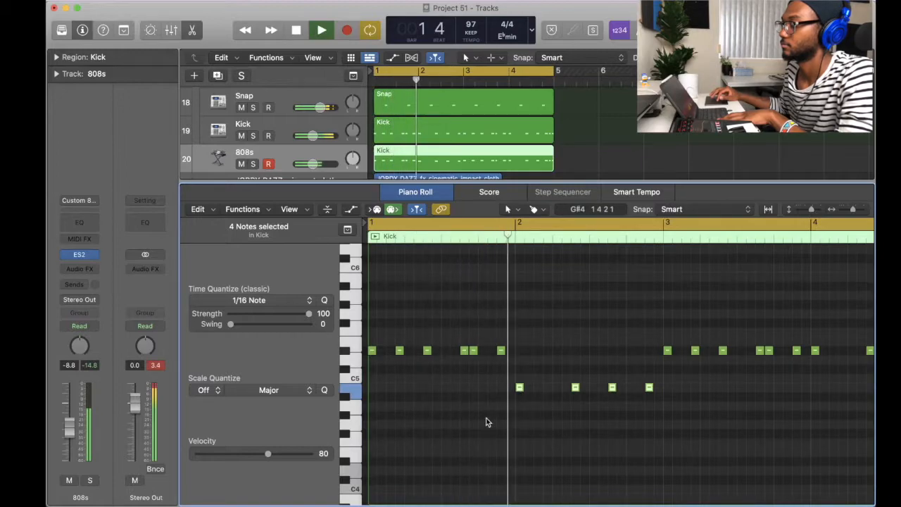
pyautogui.press('space')
pyautogui.moveTo(519, 388); pyautogui.dragTo(519, 353)
pyautogui.press('space')
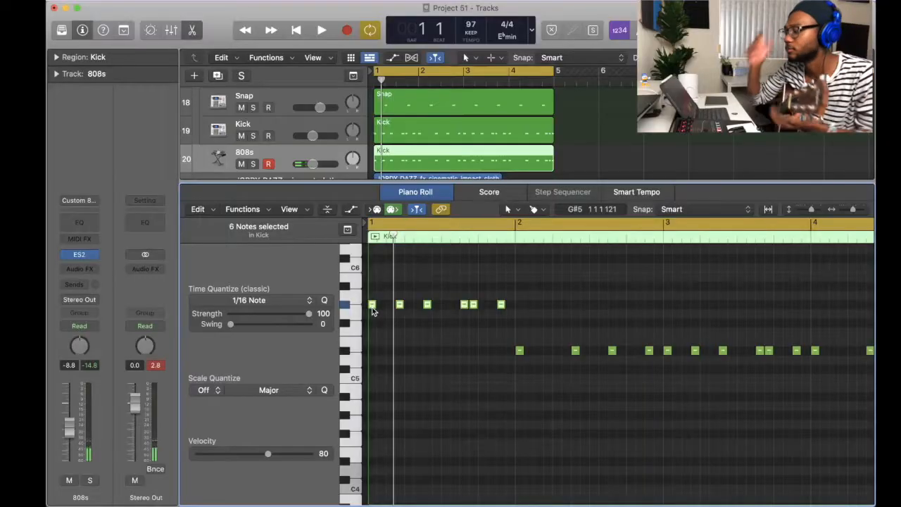
# Listen to the 808s region's bar 1 notes at G#5 and lower the last three of them by two semitones.
pyautogui.press('space')
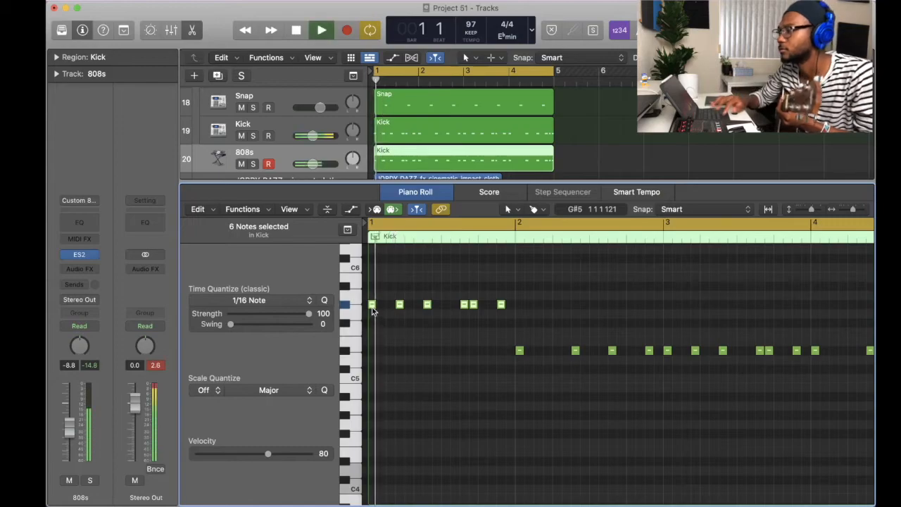
pyautogui.press('space')
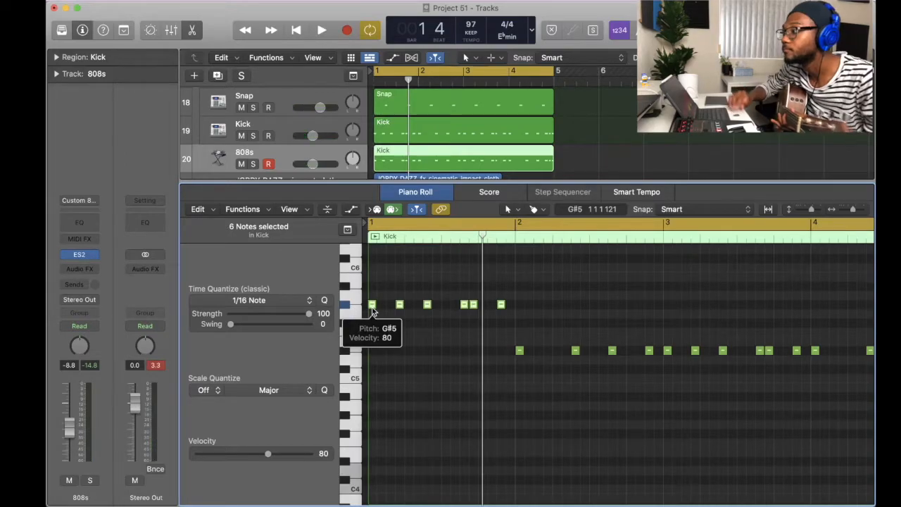
pyautogui.moveTo(526, 279); pyautogui.dragTo(470, 322)
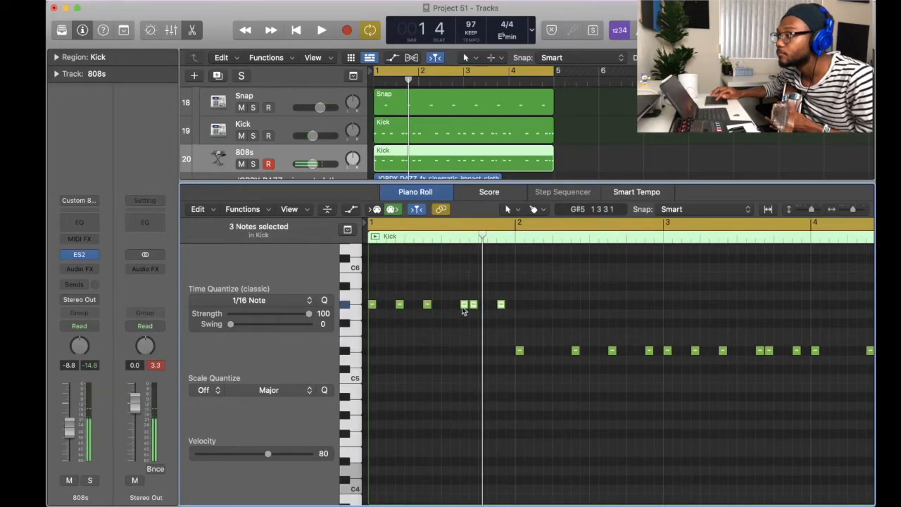
pyautogui.moveTo(462, 309); pyautogui.dragTo(462, 326)
pyautogui.press('space')
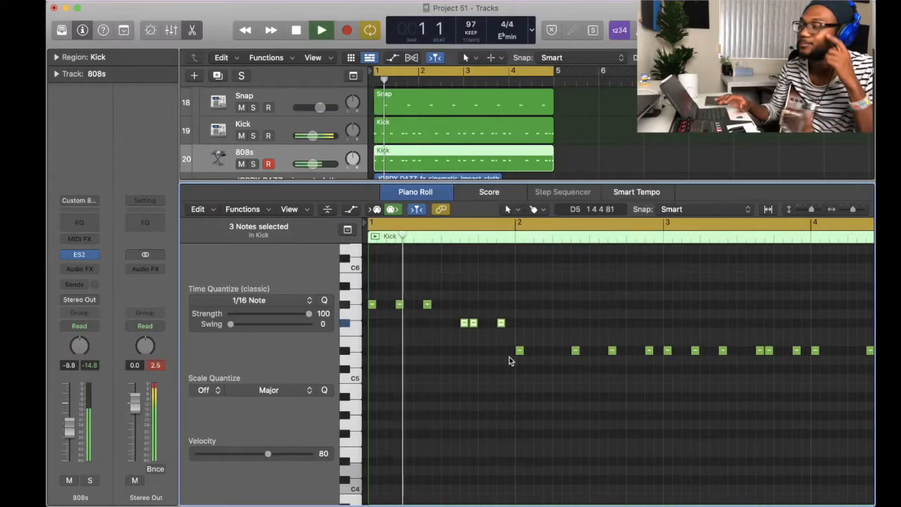
# Select all notes in the 808s track's Kick region and transpose them down three octaves.
pyautogui.press('super+Left')
pyautogui.moveTo(781, 289); pyautogui.dragTo(368, 395)
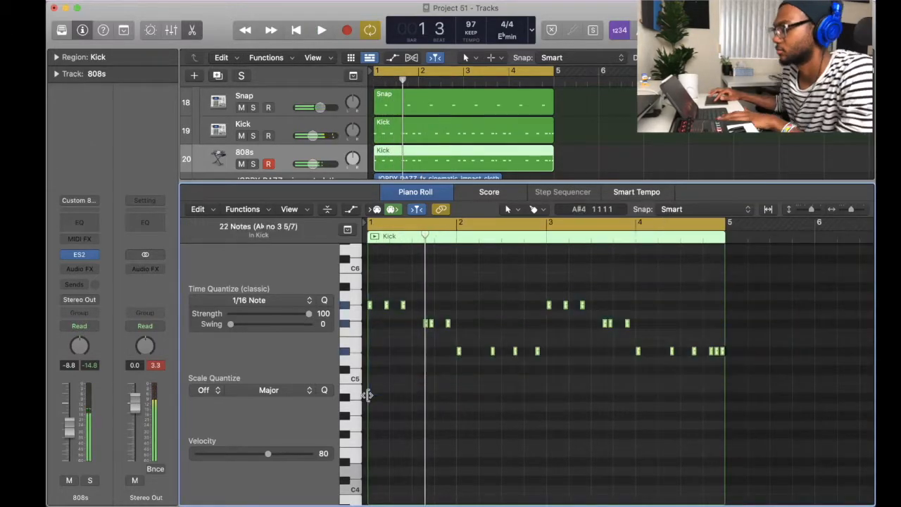
pyautogui.press('Delete')
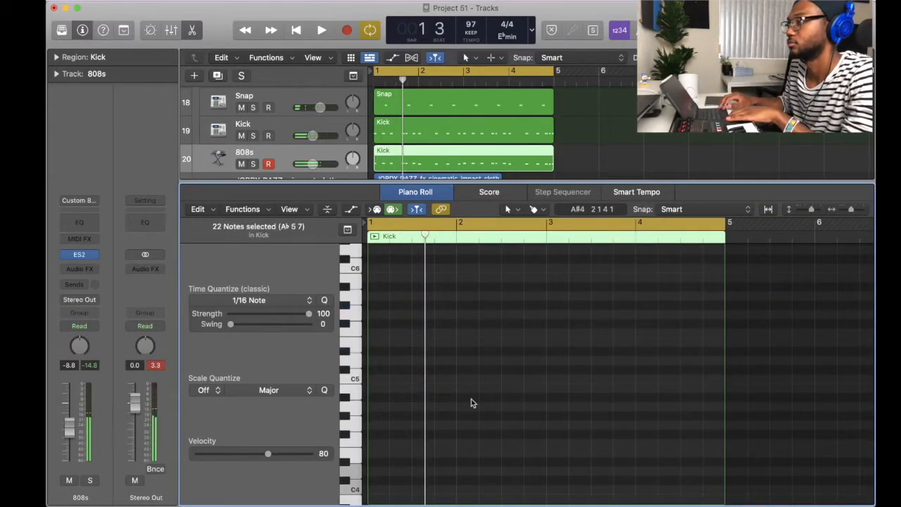
pyautogui.press('r')
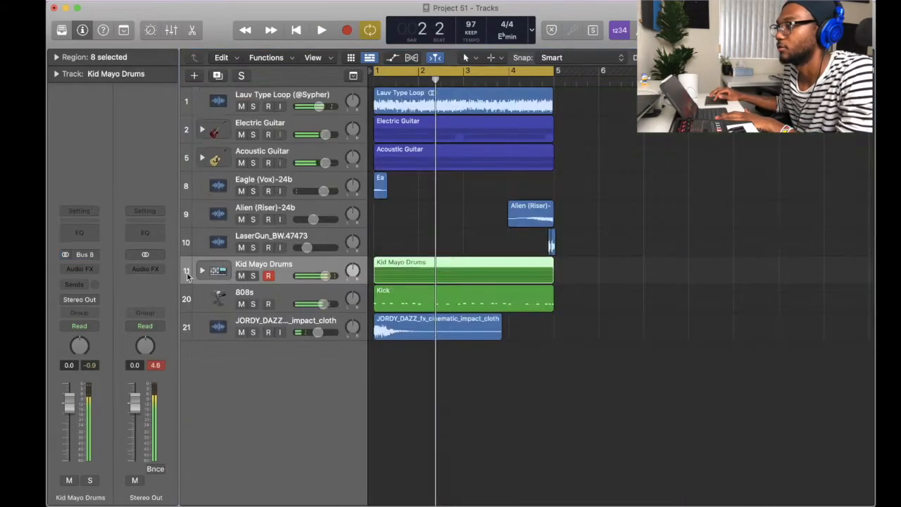
# Expand the Kid Mayo Drums stack and clear the region selection.
pyautogui.click(202, 270)
pyautogui.scroll(-5, 505, 237)
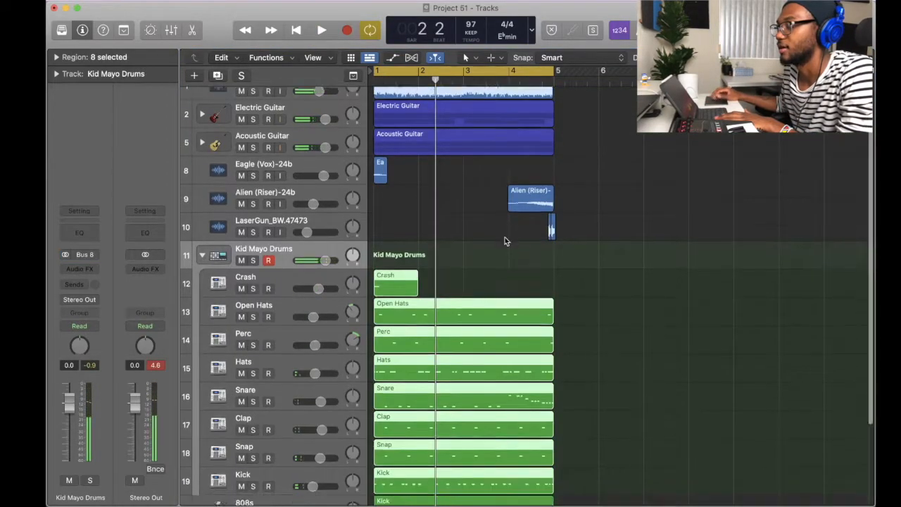
pyautogui.click(700, 283)
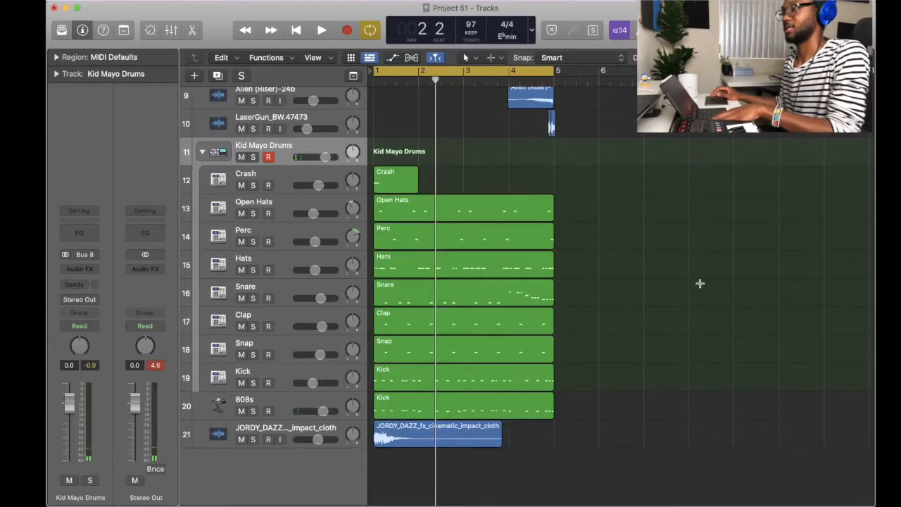
# Open and enlarge the Mixer and play the beat to judge the balance of the track levels.
pyautogui.press('x')
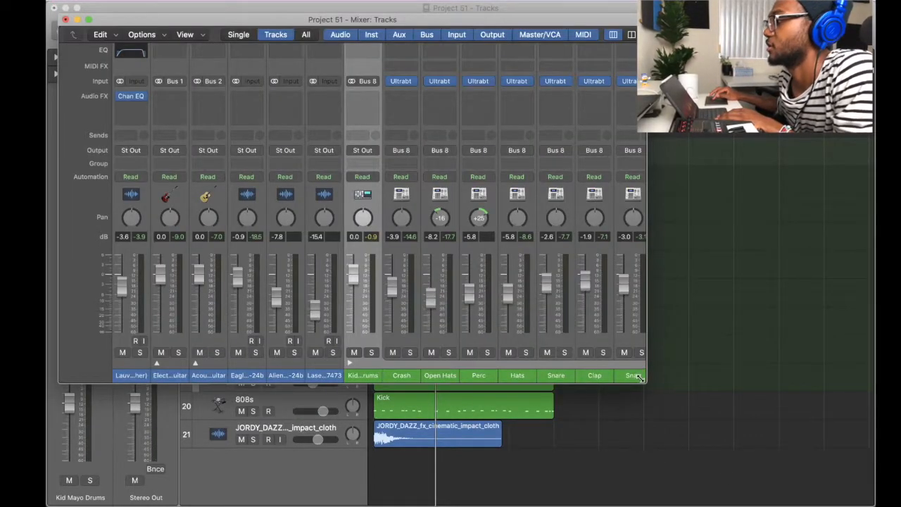
pyautogui.moveTo(639, 378); pyautogui.dragTo(872, 478)
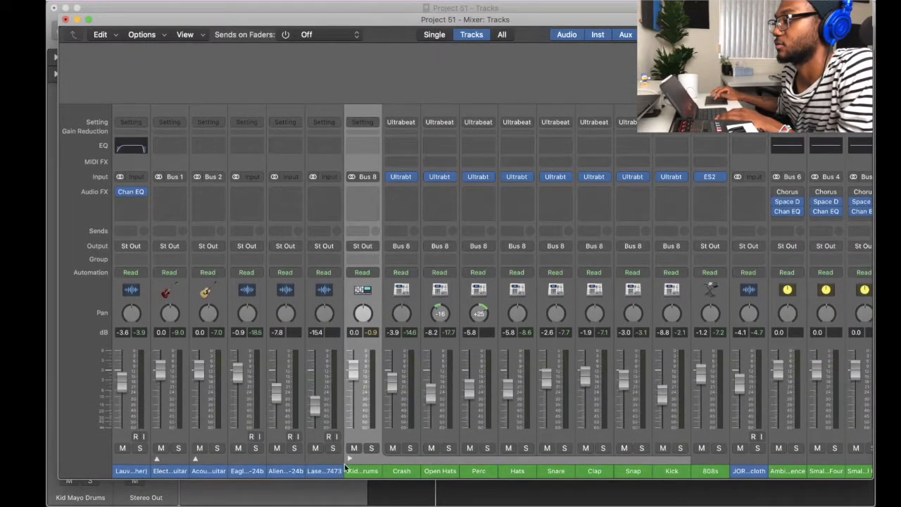
pyautogui.press('space')
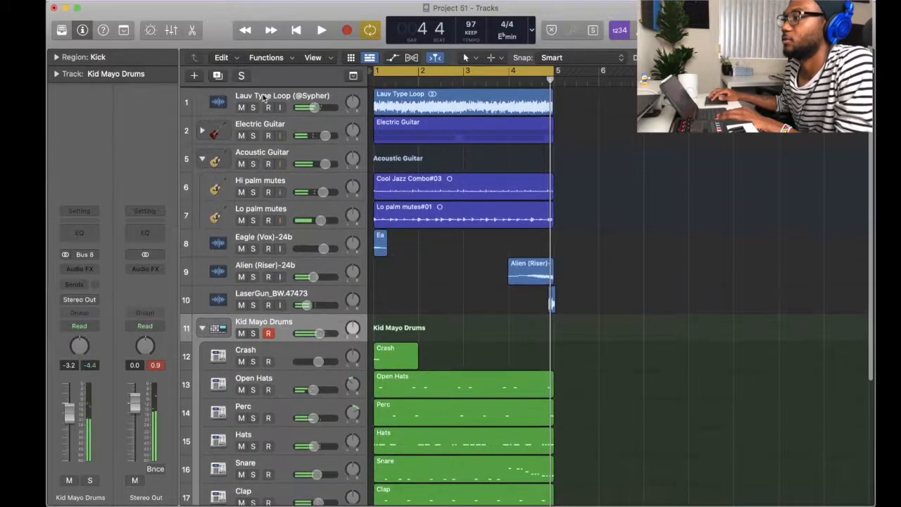
# Lower the volume of all tracks from Lauv Type Loop through LaserGun together, taking the loop to -9.4 dB.
pyautogui.click(270, 94)
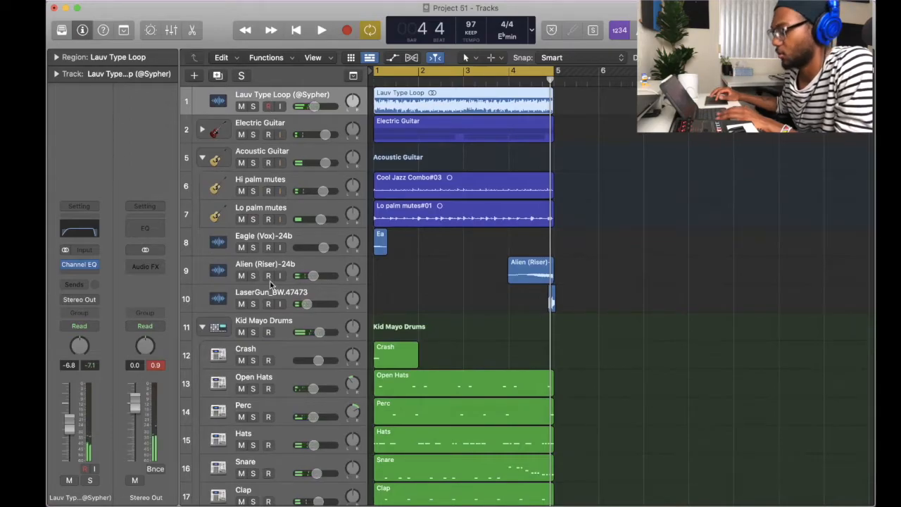
pyautogui.scroll(-3, 394, 267)
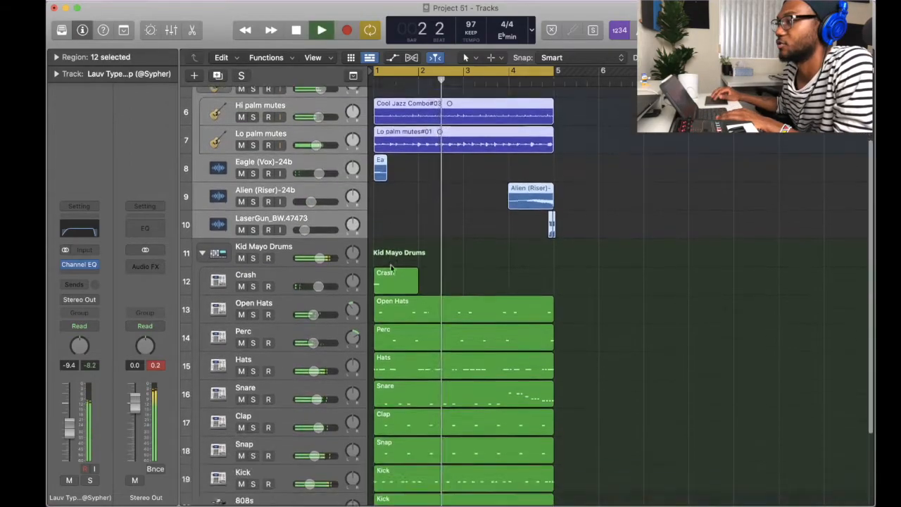
pyautogui.click(535, 243)
# Select the drum tracks from Crash through Snap in the Kid Mayo Drums stack and play the beat.
pyautogui.scroll(-4, 535, 243)
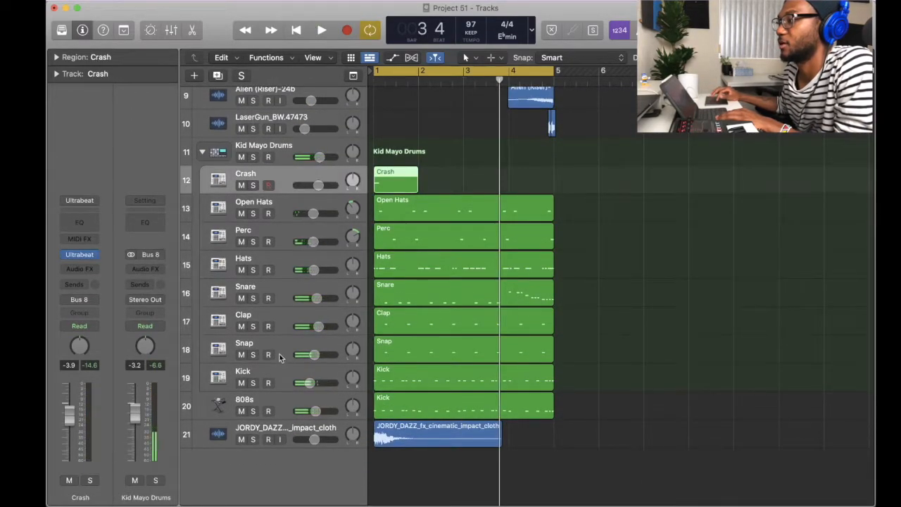
pyautogui.keyDown('shift'); pyautogui.click(279, 354); pyautogui.keyUp('shift')
pyautogui.press('space')
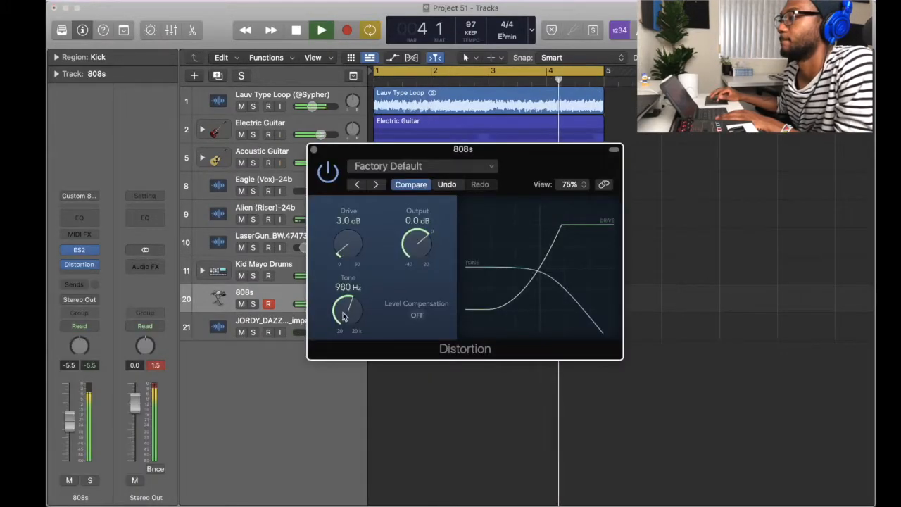
# Adjust the Tone of the 808s track's Distortion effect to around 550 Hz during playback.
pyautogui.moveTo(343, 317); pyautogui.dragTo(343, 299)
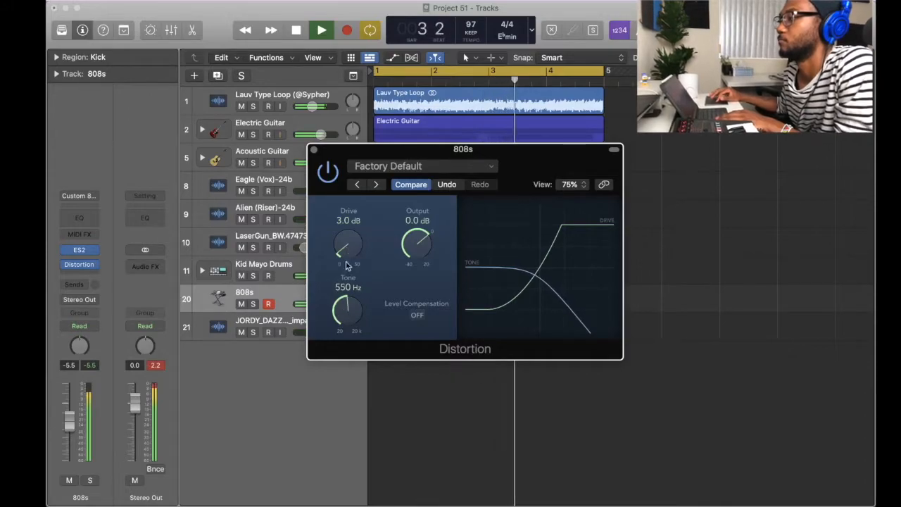
pyautogui.moveTo(343, 312)
pyautogui.mouseDown()
pyautogui.moveTo(341, 337)
pyautogui.moveTo(341, 309)
pyautogui.mouseUp()
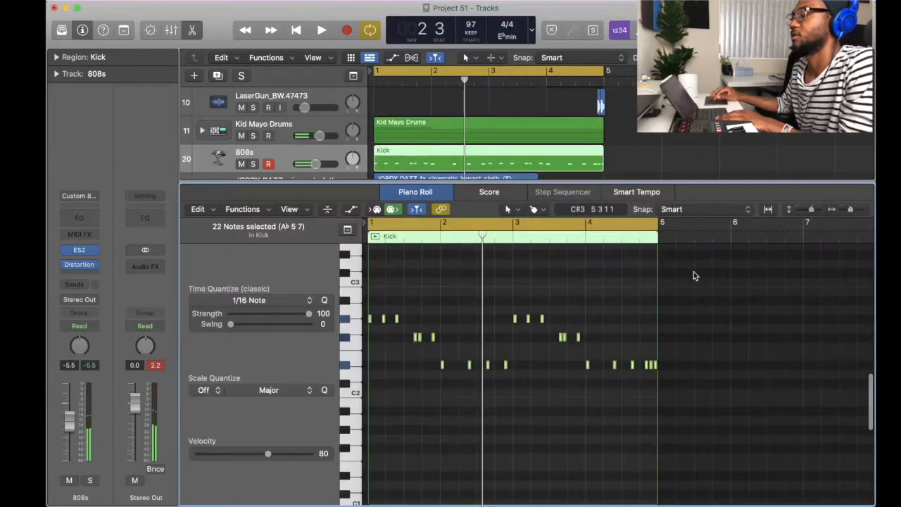
# Extend all notes in the 808s region so each reaches the next one, and play the result.
pyautogui.moveTo(696, 272); pyautogui.dragTo(362, 438)
pyautogui.hotkey('shift', '\\')
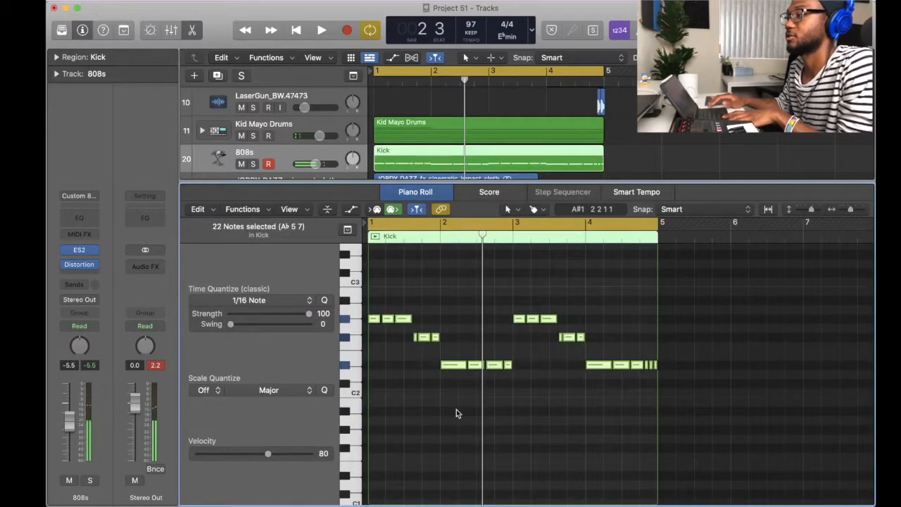
pyautogui.click(560, 414)
pyautogui.press('space')
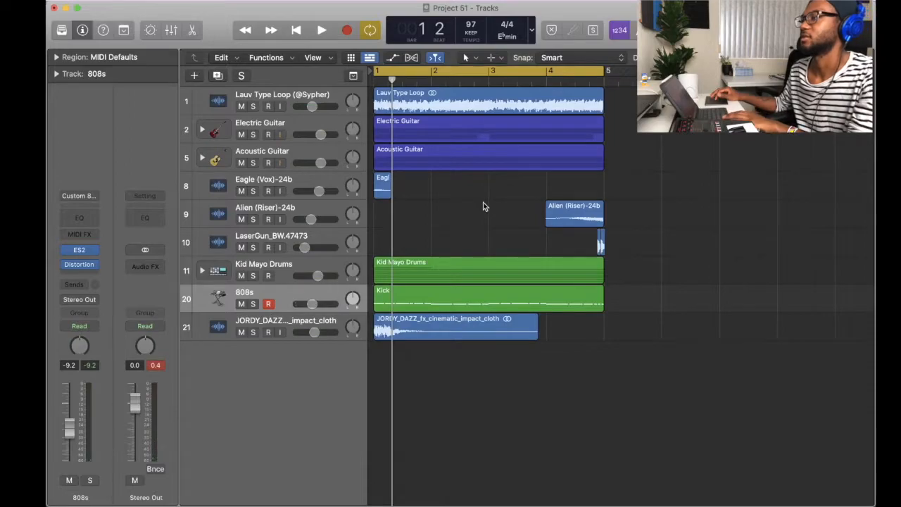
# Rename the effect tracks as Eagle, Riser, Laser Gun and Impact.
pyautogui.doubleClick(282, 178)
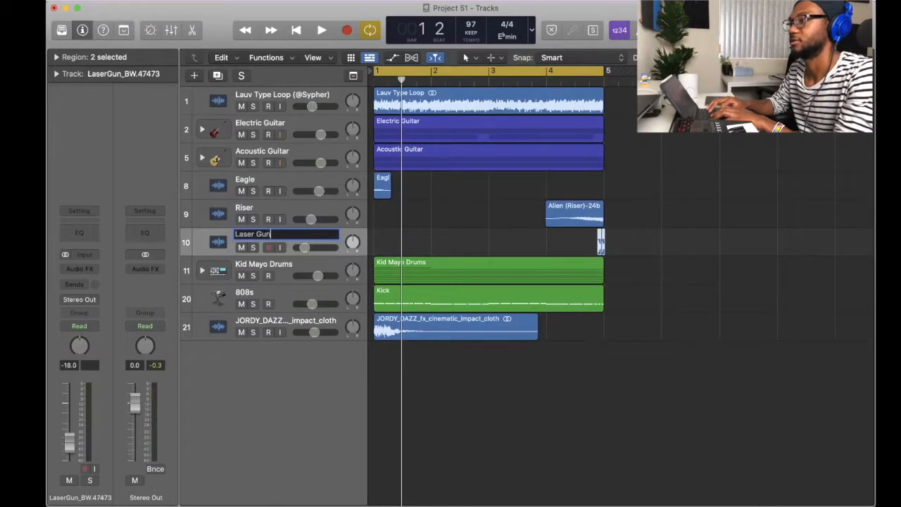
pyautogui.press('Return')
pyautogui.write('pact')
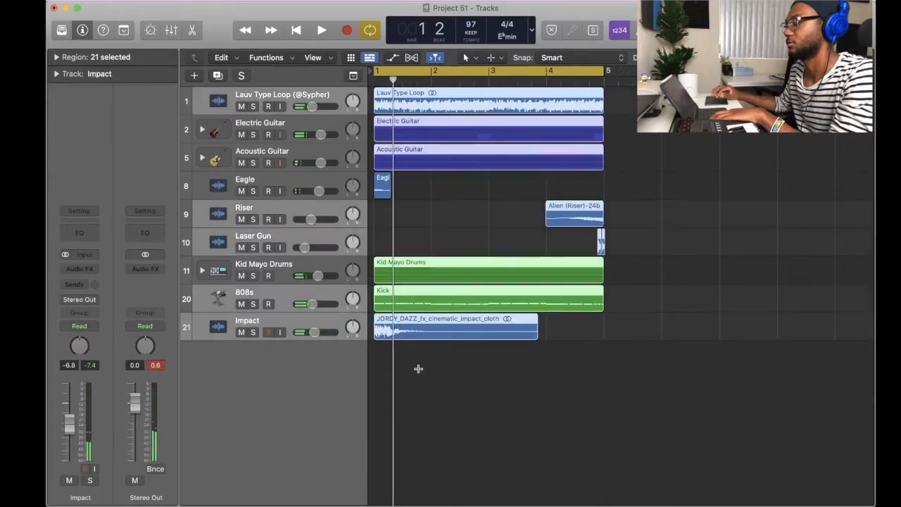
# Repeat the regions of all tracks once so the copies start at bar 5.
pyautogui.press('super+r')
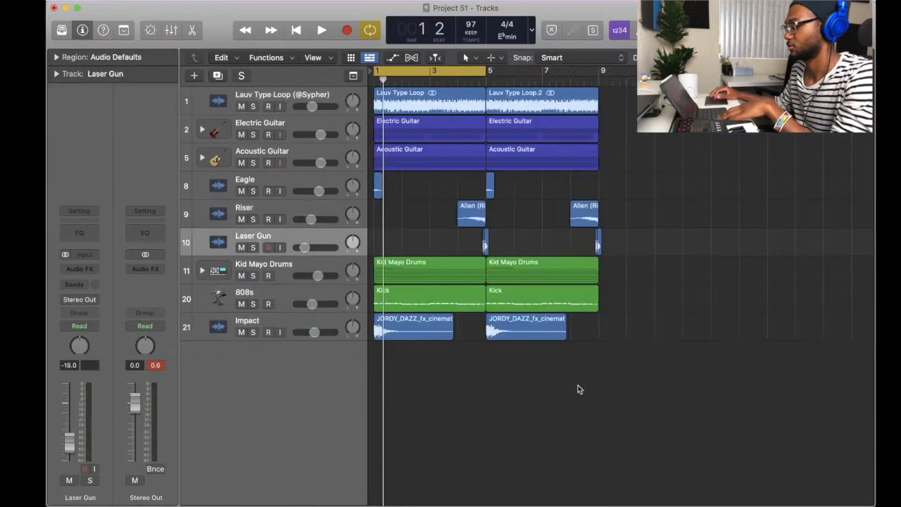
# Show the global tracks, add and name a marker at bar 1, and name the marker at bar 5 Chorus.
pyautogui.press('g')
pyautogui.press('Return')
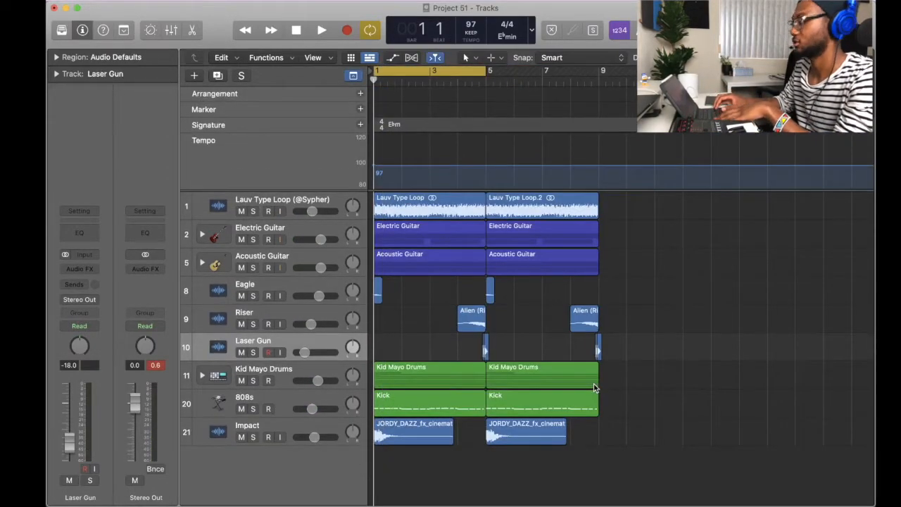
pyautogui.hotkey('shift', "'")
pyautogui.write('IN')
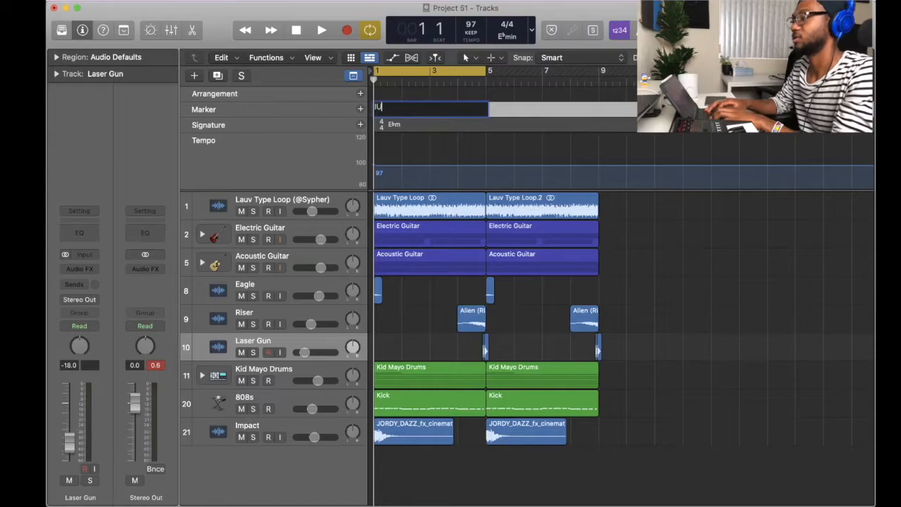
pyautogui.doubleClick(500, 108)
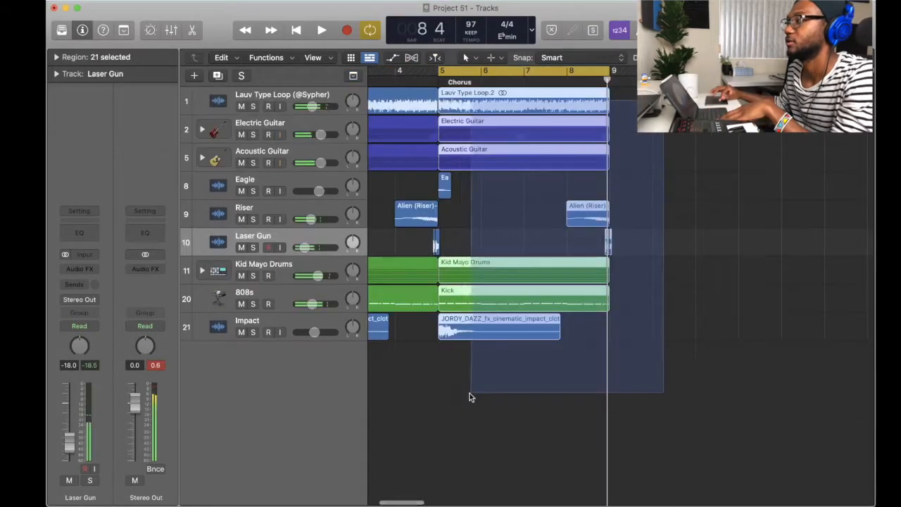
# Repeat the Chorus regions of all tracks so copies start at bar 9, and repeat the resulting eight-bar block from bar 13.
pyautogui.moveTo(469, 392); pyautogui.dragTo(447, 399)
pyautogui.press('super+r')
pyautogui.click(447, 399)
pyautogui.press('z')
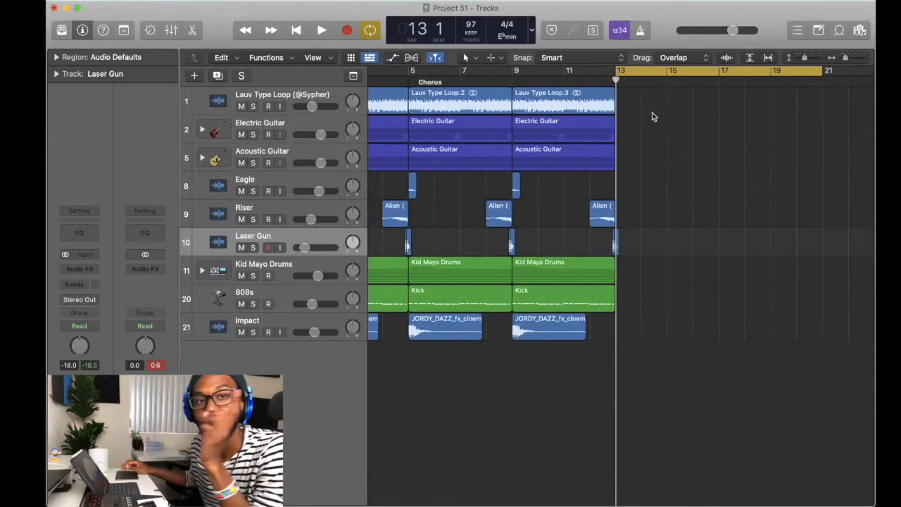
pyautogui.moveTo(652, 111); pyautogui.dragTo(486, 370)
pyautogui.press('super+r')
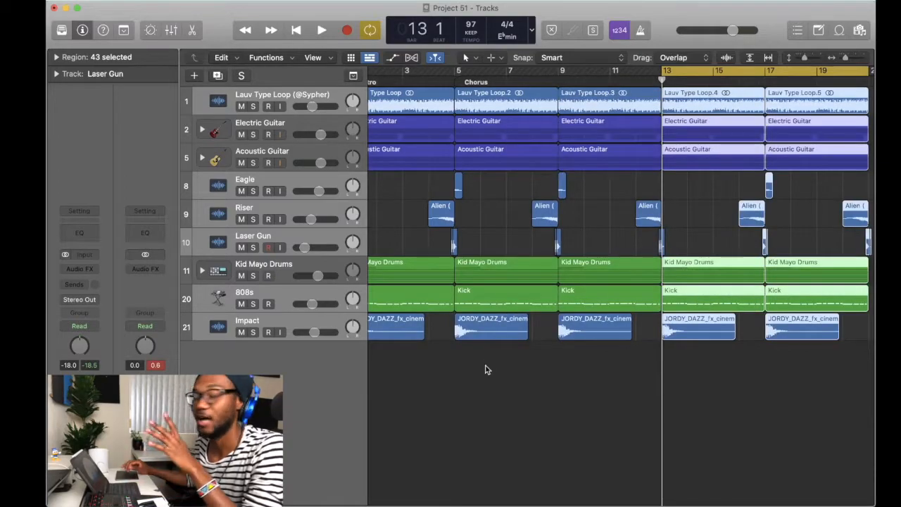
# Show the global tracks, add a marker at bar 13 named Verse 1, and hide the global tracks.
pyautogui.press('g')
pyautogui.hotkey('alt', "'")
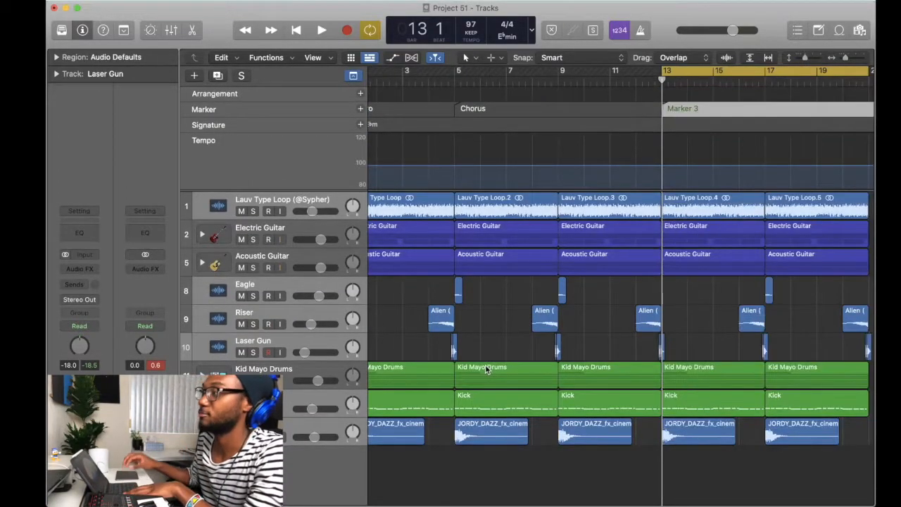
pyautogui.doubleClick(708, 110)
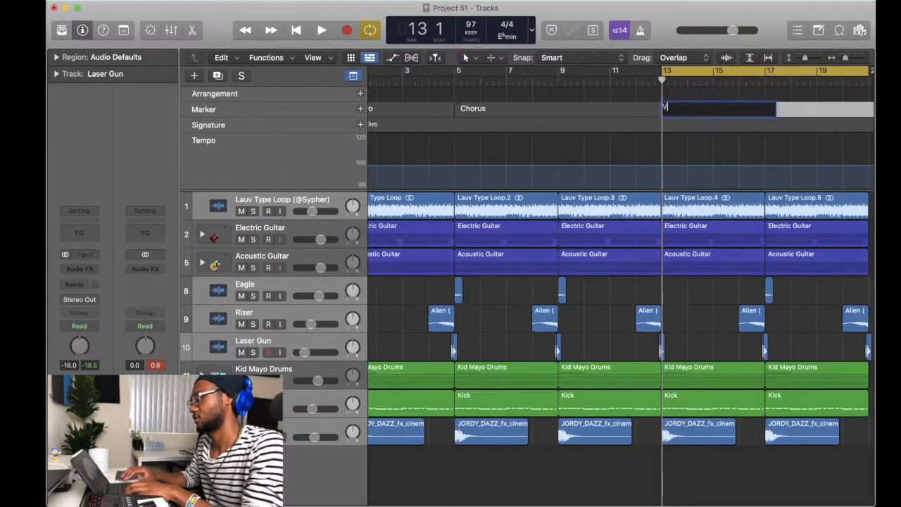
pyautogui.write('Verse 1')
pyautogui.press('Return')
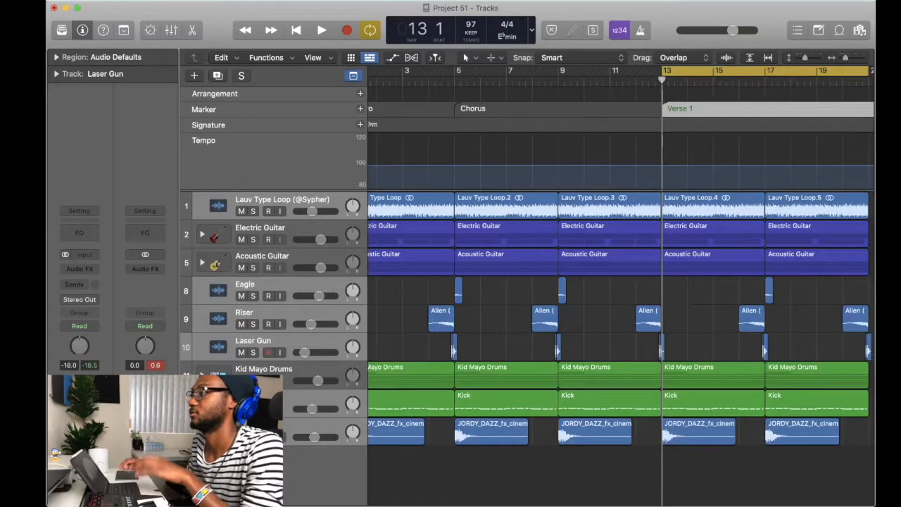
pyautogui.click(356, 75)
# Set the cycle range to the Intro, bars 1 to 5, and delete the 808s and Impact regions there.
pyautogui.hscroll(-2, 636, 172)
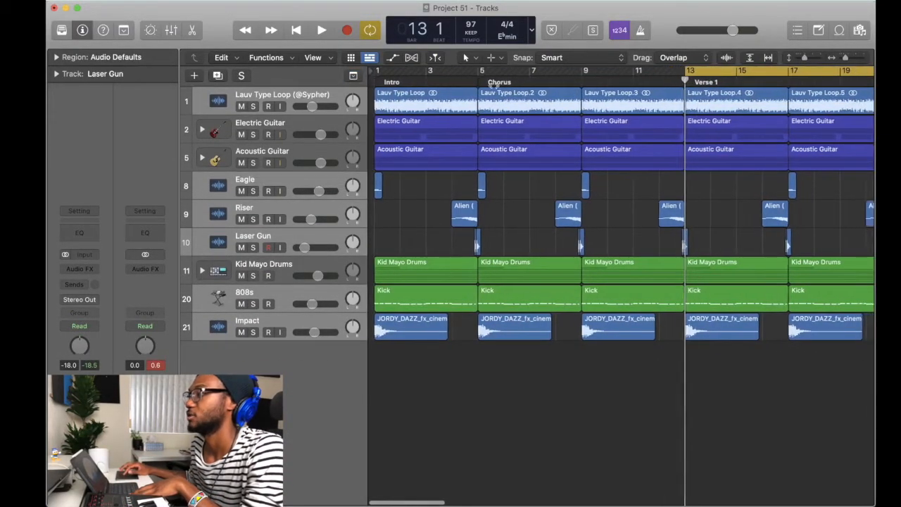
pyautogui.moveTo(376, 71); pyautogui.dragTo(479, 73)
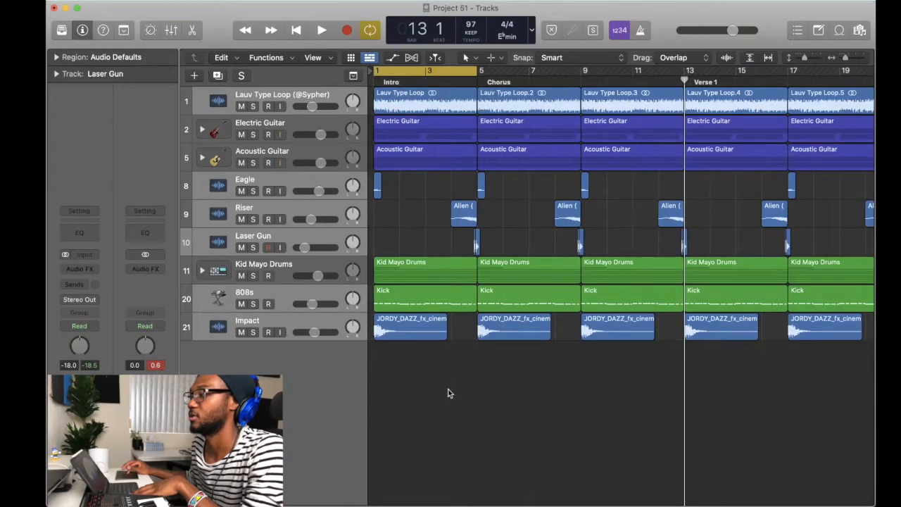
pyautogui.moveTo(447, 389); pyautogui.dragTo(392, 301)
pyautogui.press('Delete')
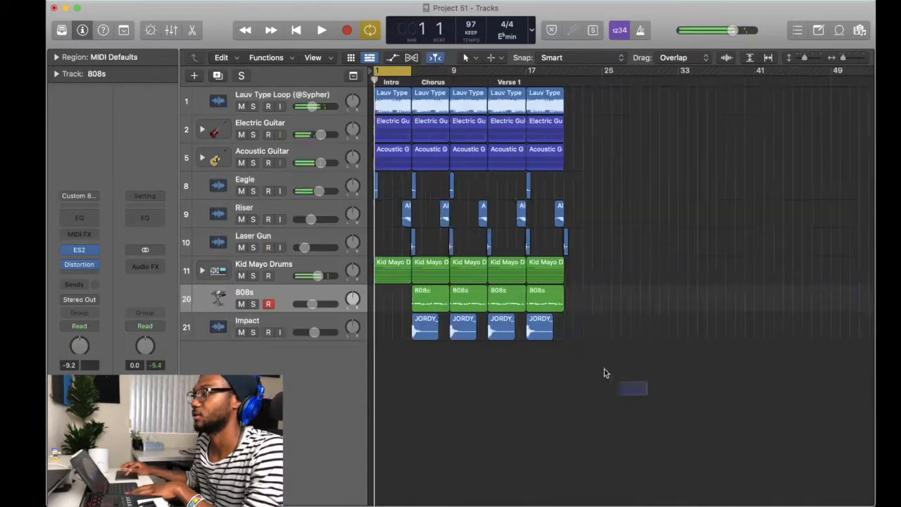
# Recolour the regions track by track as a gradient, from green and teal on the loop and guitars to blue and purple on the drums, 808s and Impact.
pyautogui.moveTo(604, 373); pyautogui.dragTo(372, 112)
pyautogui.hotkey('alt', 'c')
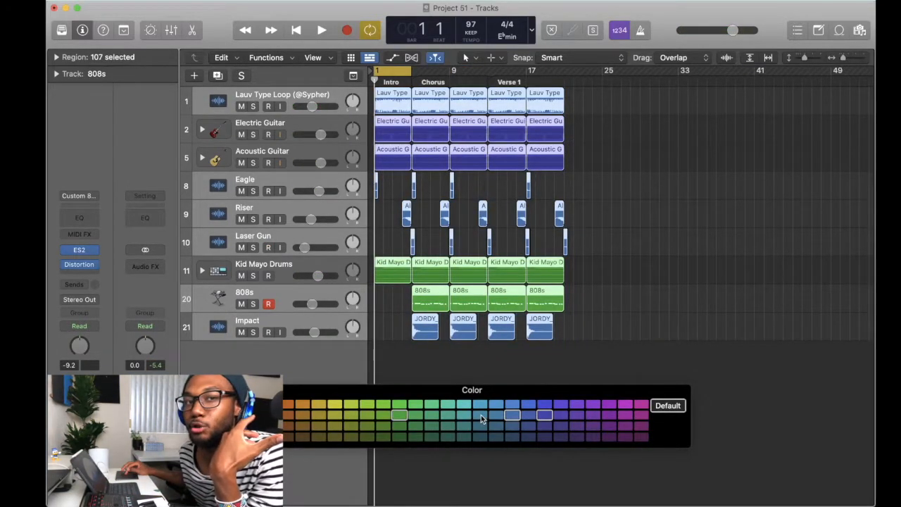
pyautogui.click(561, 405)
pyautogui.moveTo(589, 301); pyautogui.dragTo(369, 87)
pyautogui.click(546, 406)
pyautogui.moveTo(570, 254); pyautogui.dragTo(372, 74)
pyautogui.click(463, 405)
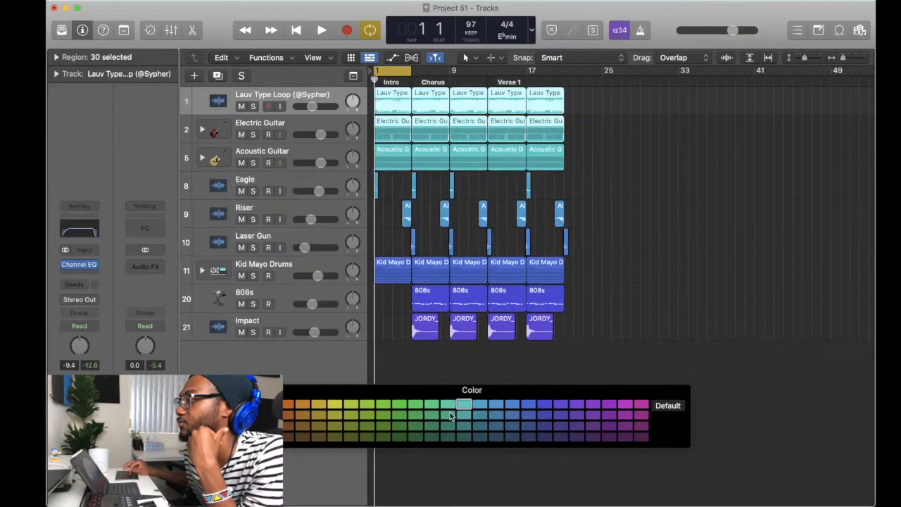
pyautogui.click(590, 103)
# Delete the Eagle and Kick regions from the Intro and play it back.
pyautogui.click(381, 187)
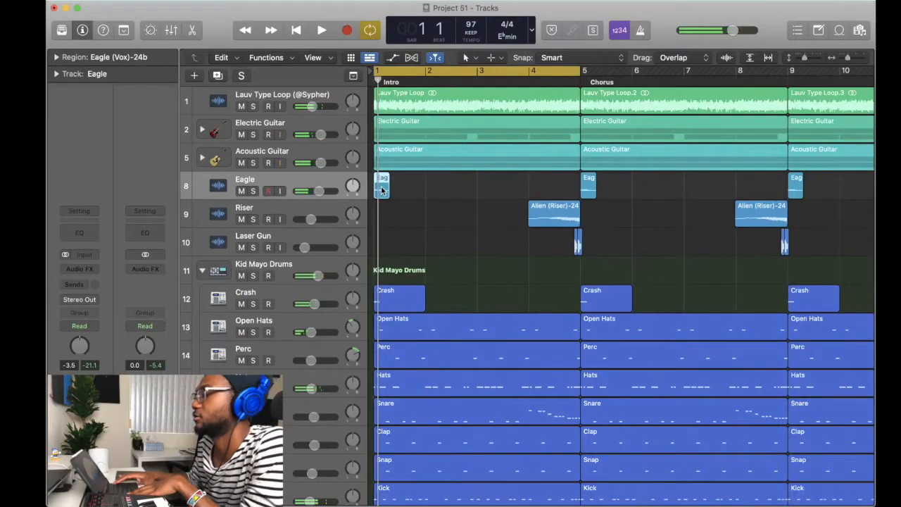
pyautogui.scroll(-3, 381, 197)
pyautogui.press('space')
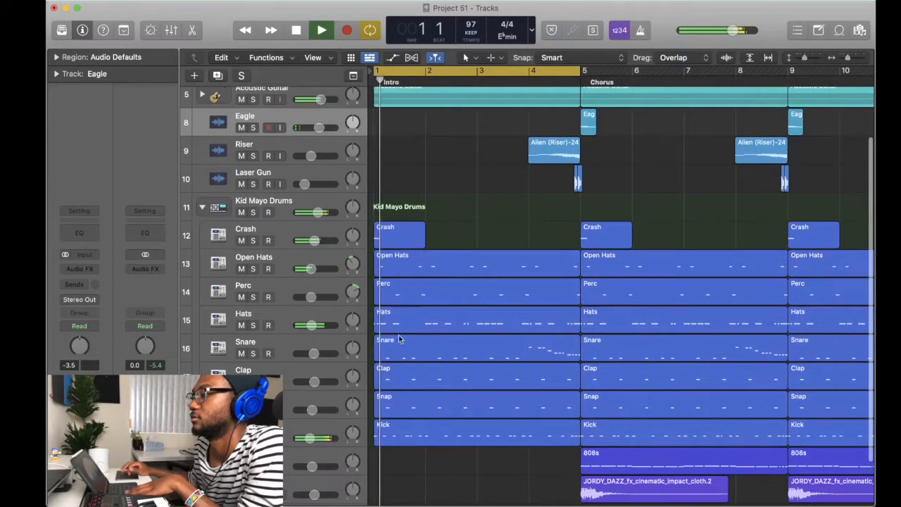
pyautogui.click(406, 427)
pyautogui.press('Delete')
pyautogui.press('space')
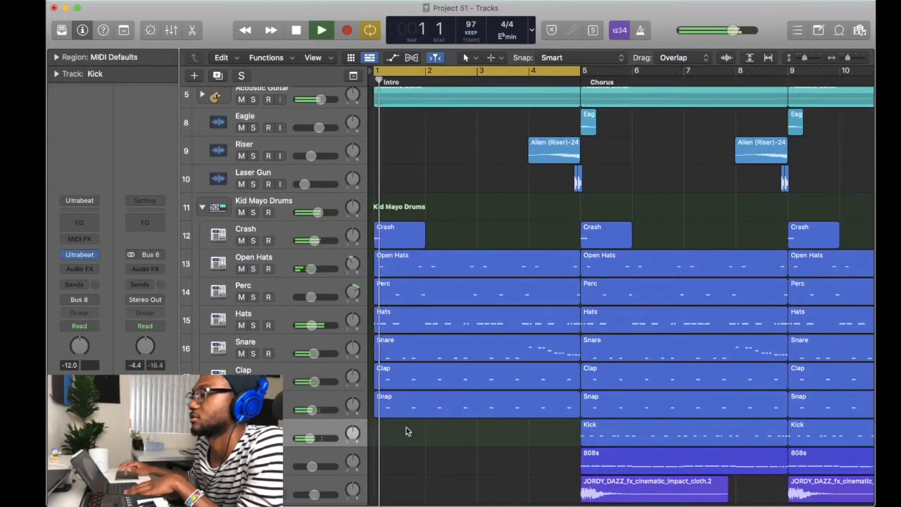
# Delete the Intro's Clap region and trim the start of its Snare region to bar 4.
pyautogui.click(410, 376)
pyautogui.press('Delete')
pyautogui.moveTo(380, 355); pyautogui.dragTo(534, 360)
pyautogui.press('space')
pyautogui.click(492, 366)
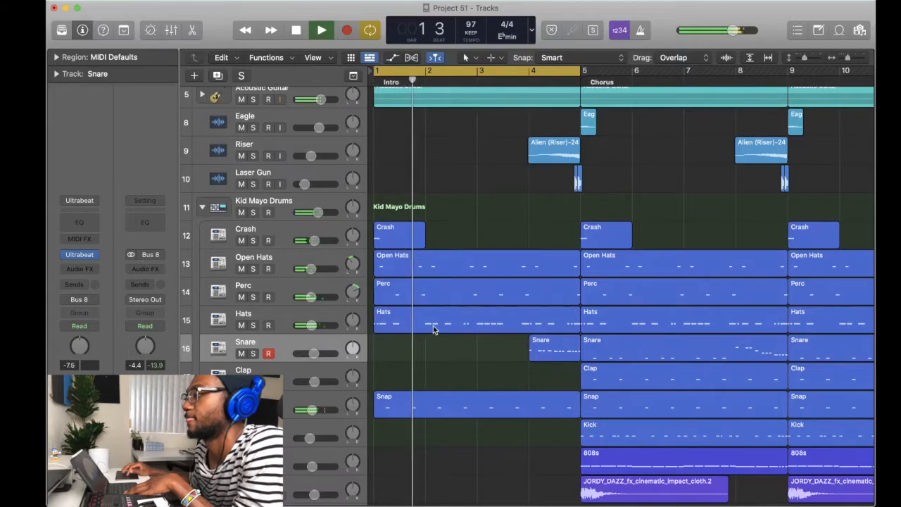
# Delete the Open Hats region from the Intro and play the arrangement on into the Chorus.
pyautogui.press('space')
pyautogui.click(434, 259)
pyautogui.press('Delete')
pyautogui.press('space')
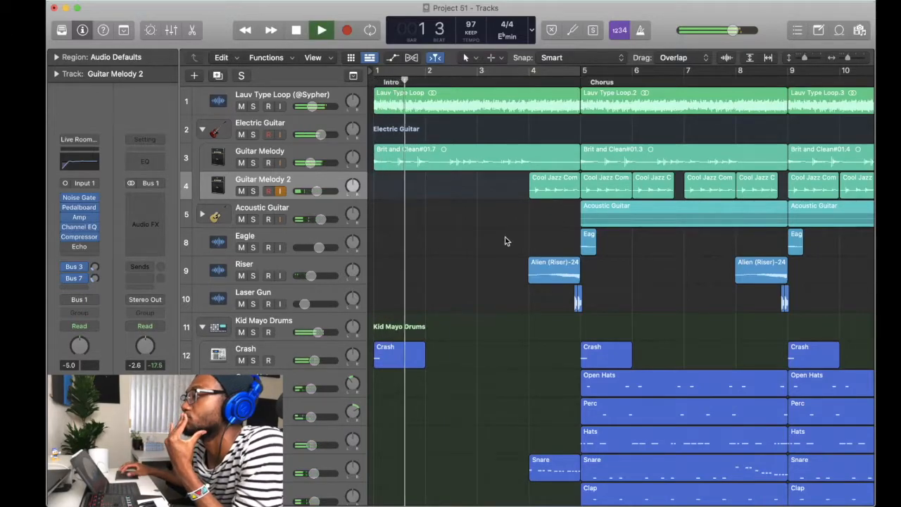
pyautogui.scroll(-5, 506, 240)
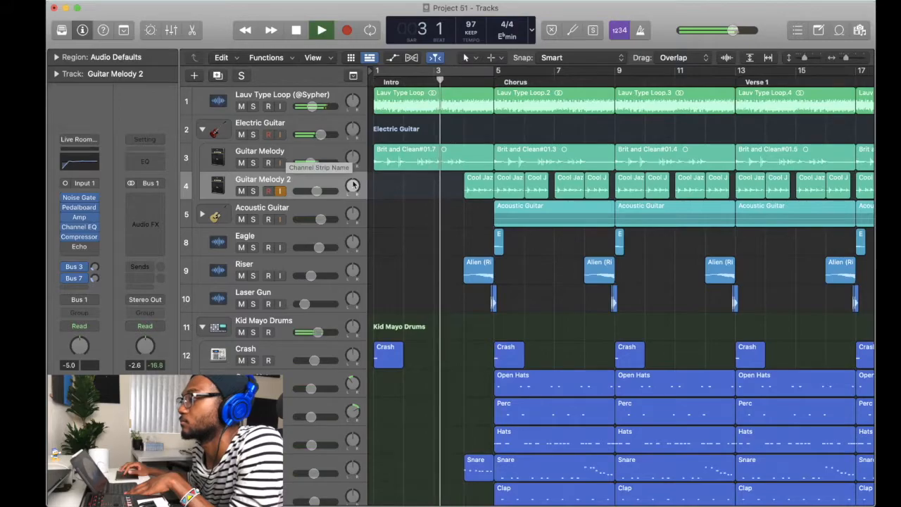
pyautogui.scroll(-1, 437, 208)
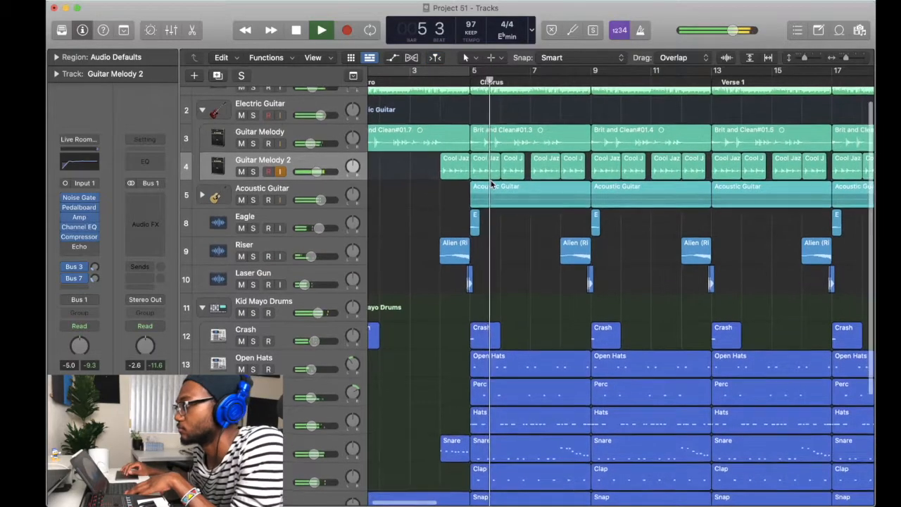
pyautogui.scroll(2, 490, 181)
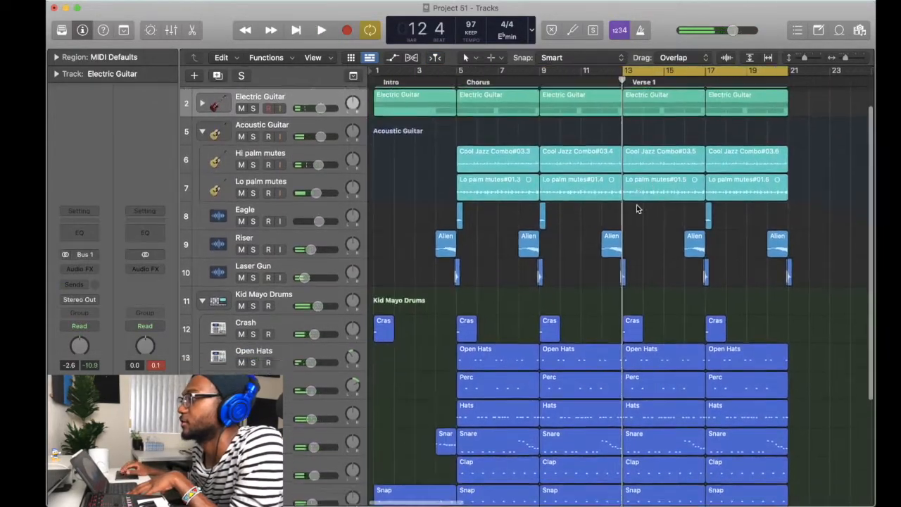
# Delete the Kick, 808s and Impact regions starting at bar 13 in Verse 1.
pyautogui.scroll(-5, 636, 205)
pyautogui.hscroll(2, 636, 204)
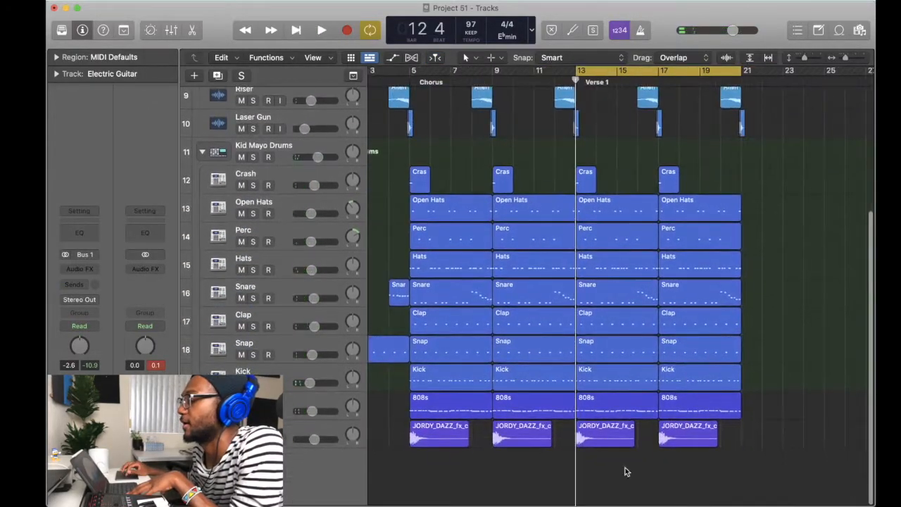
pyautogui.moveTo(624, 467); pyautogui.dragTo(603, 387)
pyautogui.press('Delete')
pyautogui.click(604, 358)
pyautogui.press('Delete')
pyautogui.press('super+z')
# Delete the Snare and Hats regions starting at bar 13 in Verse 1.
pyautogui.click(616, 295)
pyautogui.press('Delete')
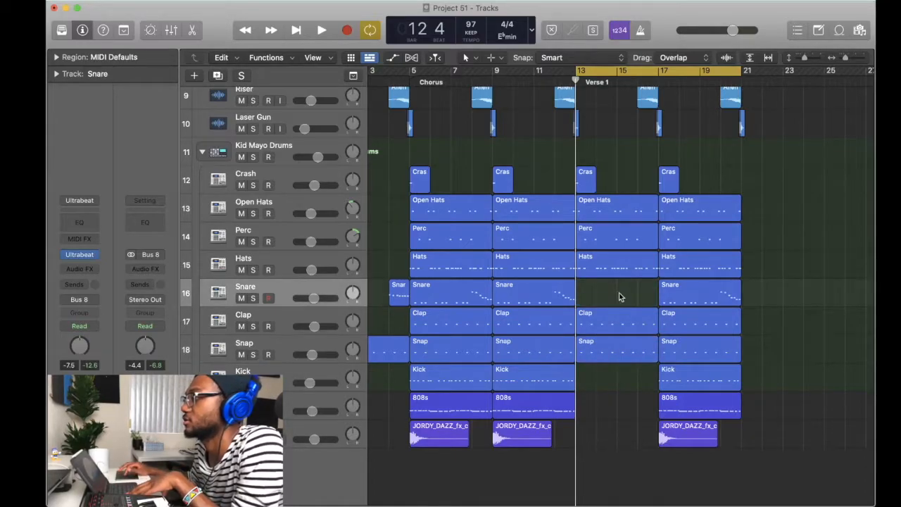
pyautogui.click(609, 266)
pyautogui.press('Delete')
pyautogui.click(608, 233)
pyautogui.keyDown('shift'); pyautogui.click(608, 216); pyautogui.keyUp('shift')
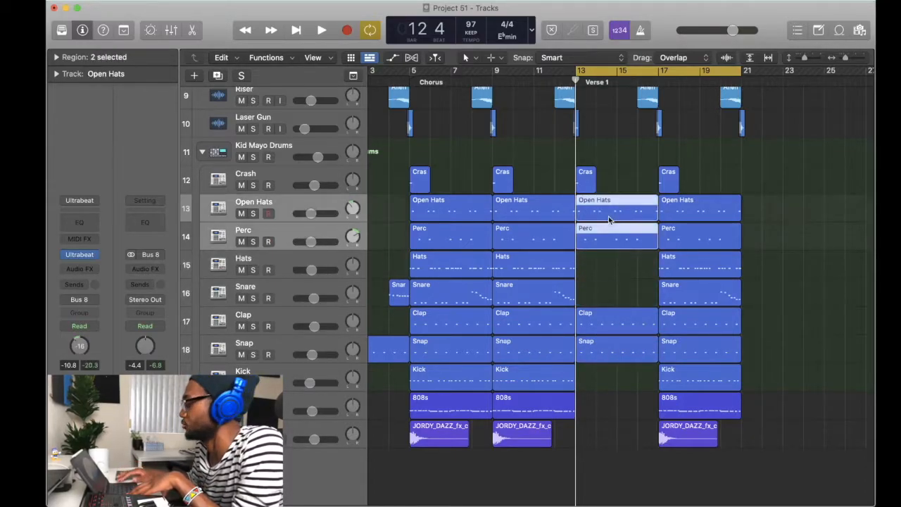
pyautogui.press('Delete')
pyautogui.press('super+z')
# Open the Chorus's first Open Hats region in the Piano Roll, paint extra hat notes with the Brush Tool, and play the result.
pyautogui.hscroll(-2, 548, 217)
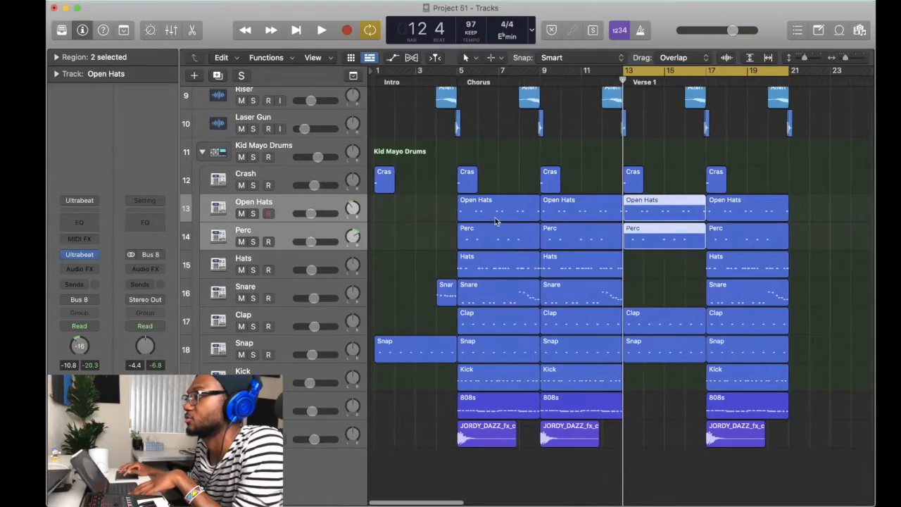
pyautogui.doubleClick(494, 217)
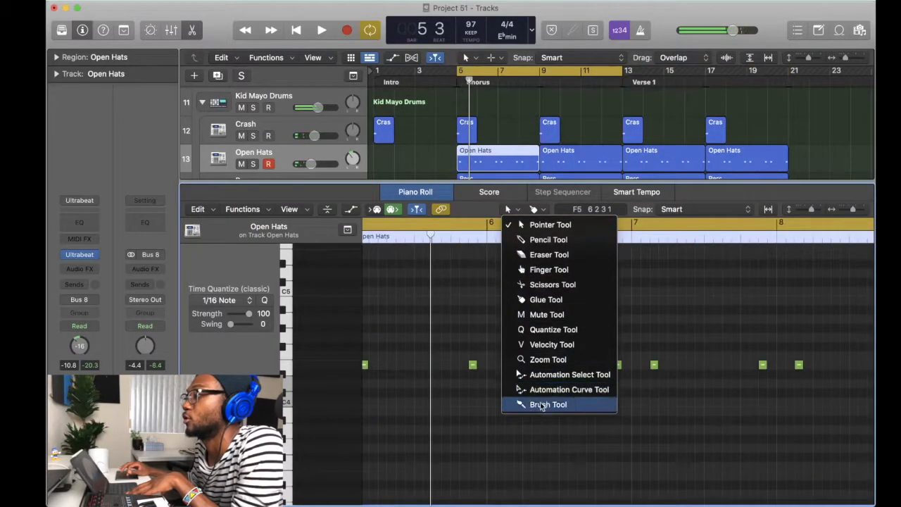
pyautogui.click(540, 406)
pyautogui.hscroll(-2, 542, 408)
pyautogui.press('space')
pyautogui.click(451, 364)
pyautogui.click(487, 365)
pyautogui.press('space')
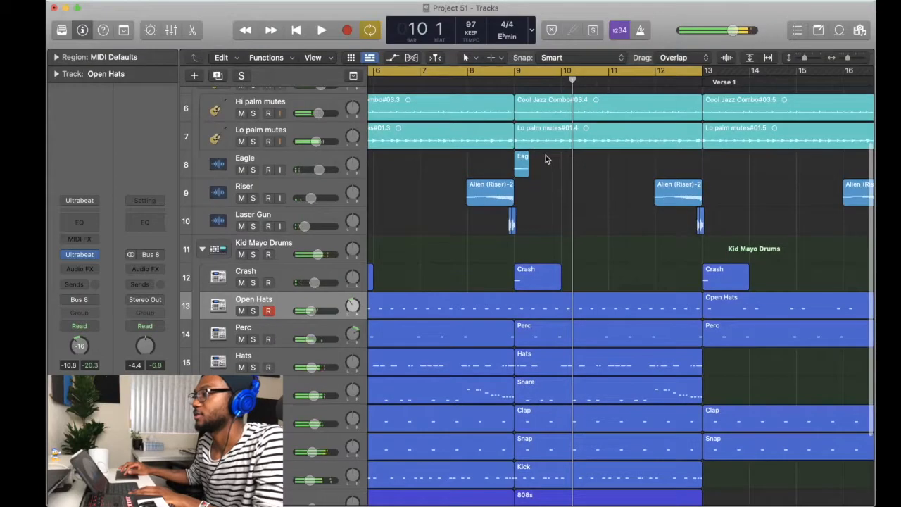
# Delete the Eagle region at bar 9 and pan the Guitar Melody 2 track to the right.
pyautogui.click(521, 164)
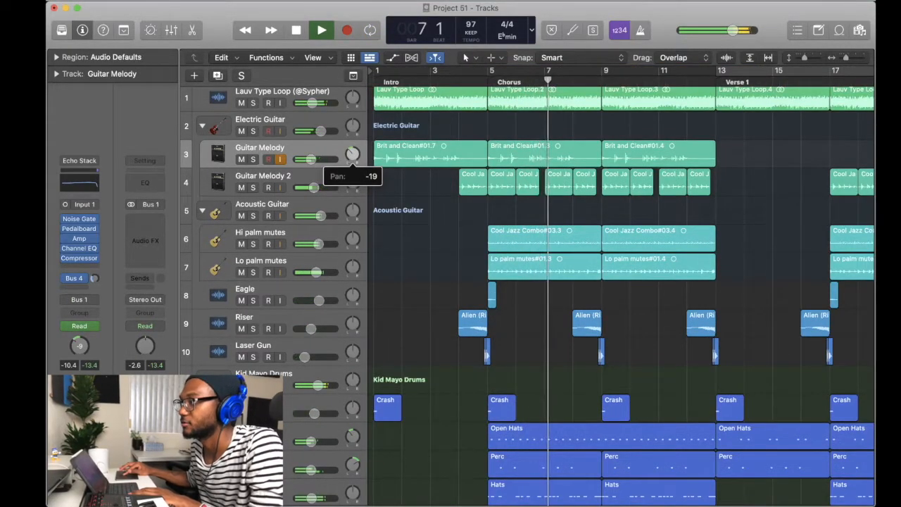
pyautogui.moveTo(352, 182); pyautogui.dragTo(352, 181)
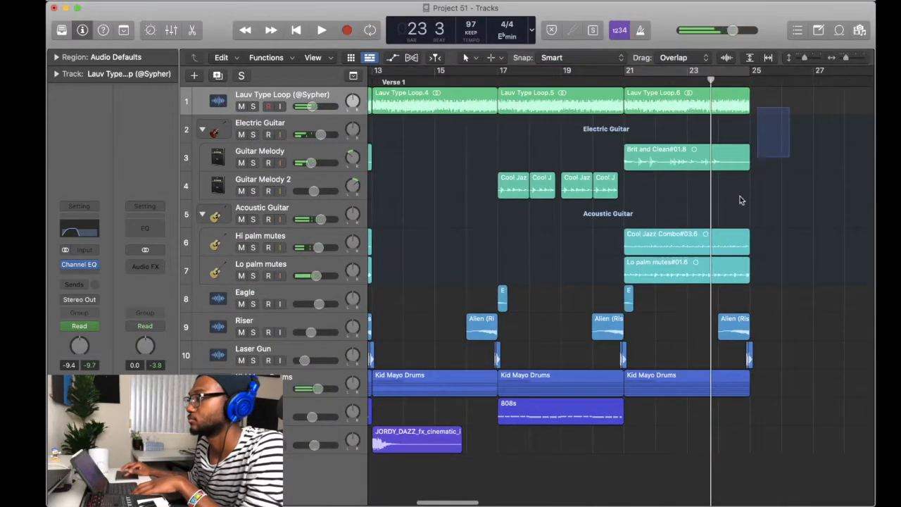
# Repeat the regions of bars 21 to 25 so the copies start at bar 25, and play the arrangement.
pyautogui.moveTo(738, 201); pyautogui.dragTo(581, 459)
pyautogui.press('super+r')
pyautogui.press('space')
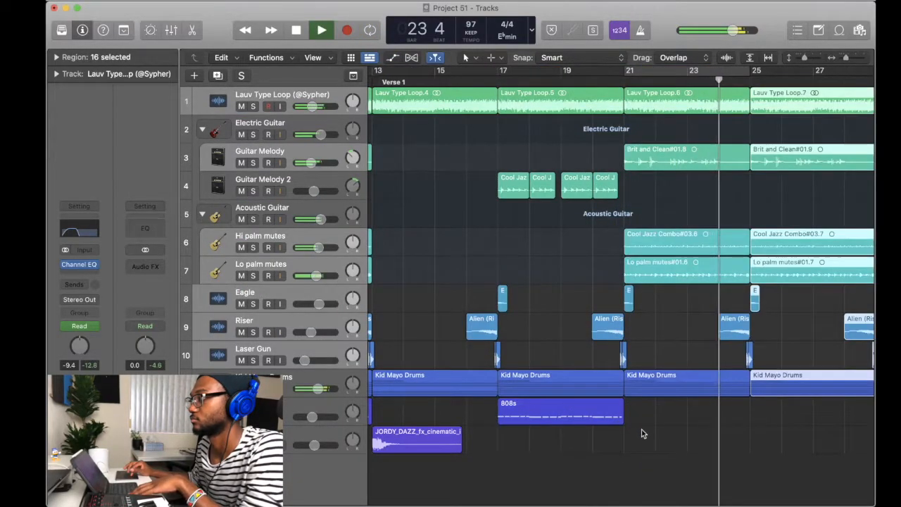
# Play from about bar 20, delete the Clap region at bar 21 and trim the start of the Snare region there to bar 24.
pyautogui.press('super+Down')
pyautogui.press('super+Down')
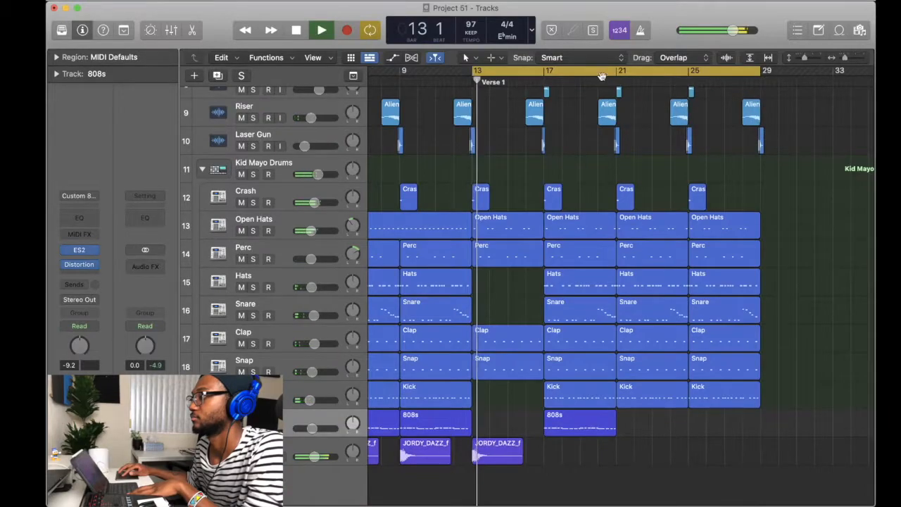
pyautogui.click(601, 76)
pyautogui.press('super+Right')
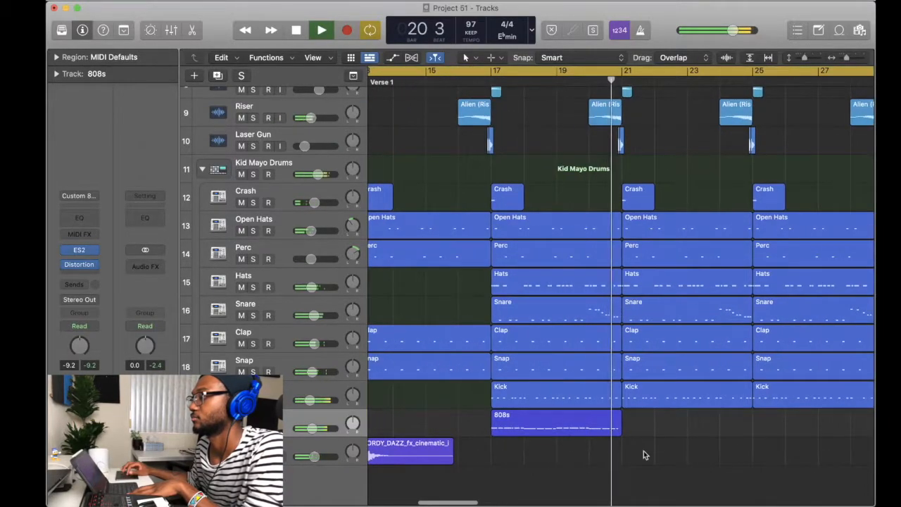
pyautogui.click(658, 339)
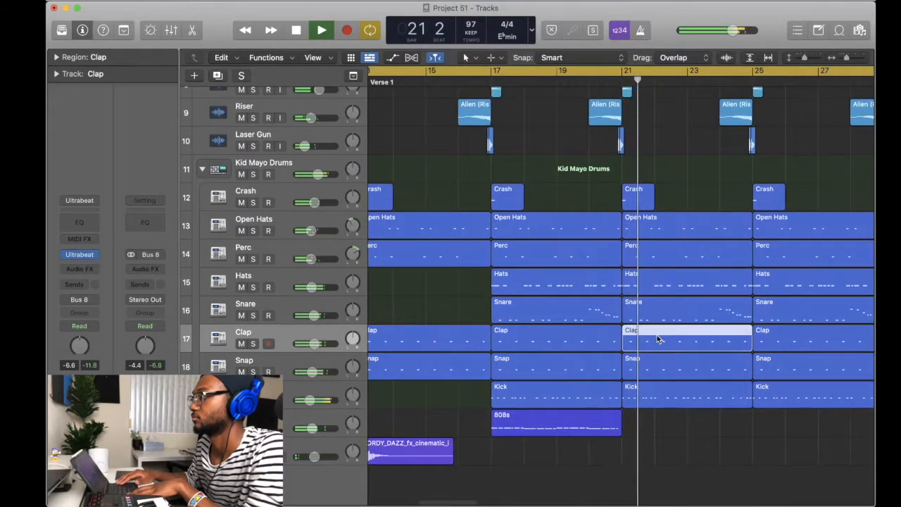
pyautogui.press('space')
pyautogui.press('Delete')
pyautogui.moveTo(622, 316); pyautogui.dragTo(732, 322)
pyautogui.hscroll(-2, 668, 223)
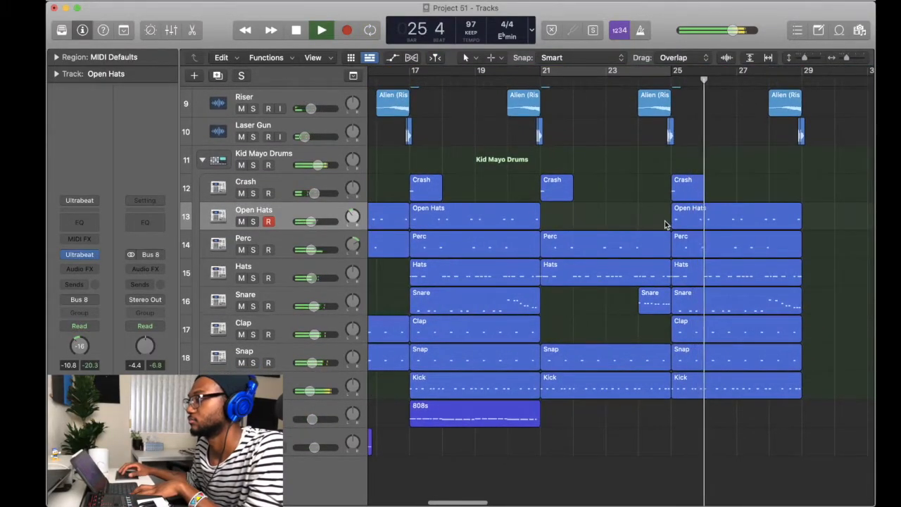
# Set the cycle range to bars 5 to 29 and play the Chorus's Hats region in the Piano Roll.
pyautogui.press('super+Left')
pyautogui.press('super+Left')
pyautogui.scroll(4, 664, 221)
pyautogui.scroll(5, 665, 221)
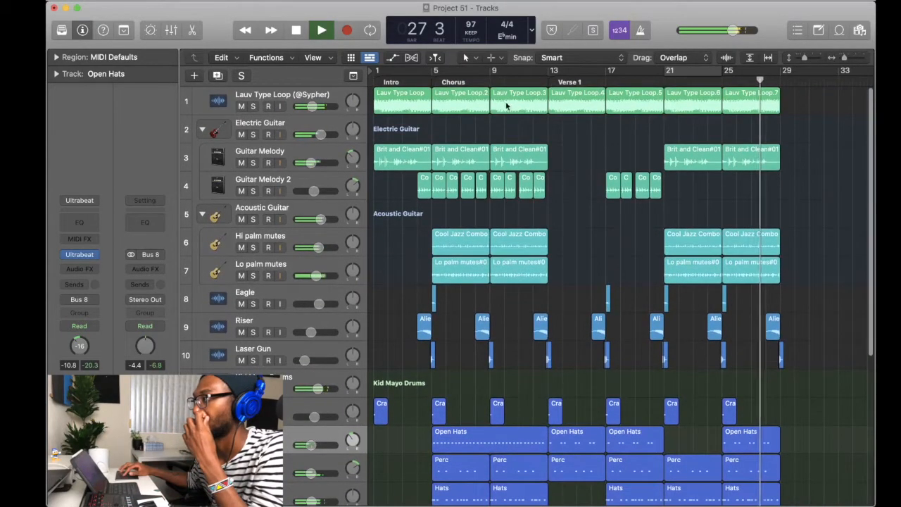
pyautogui.moveTo(436, 70); pyautogui.dragTo(780, 71)
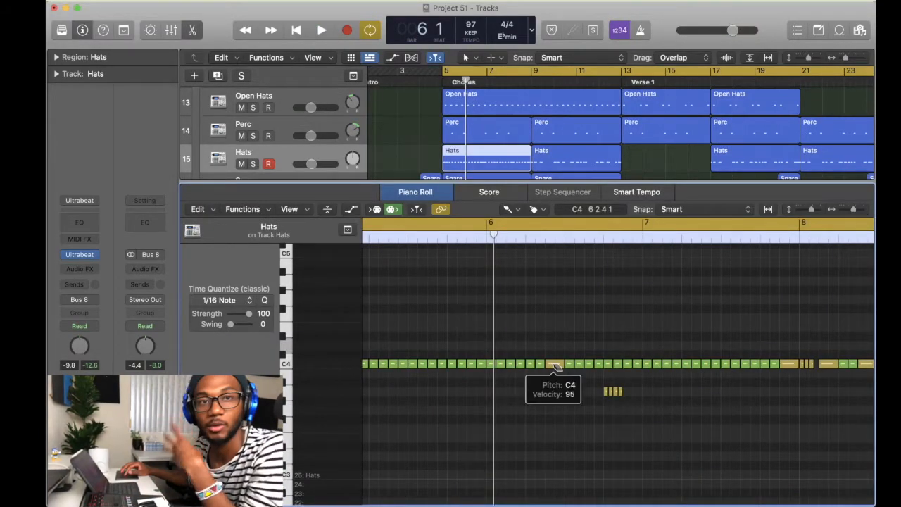
pyautogui.press('space')
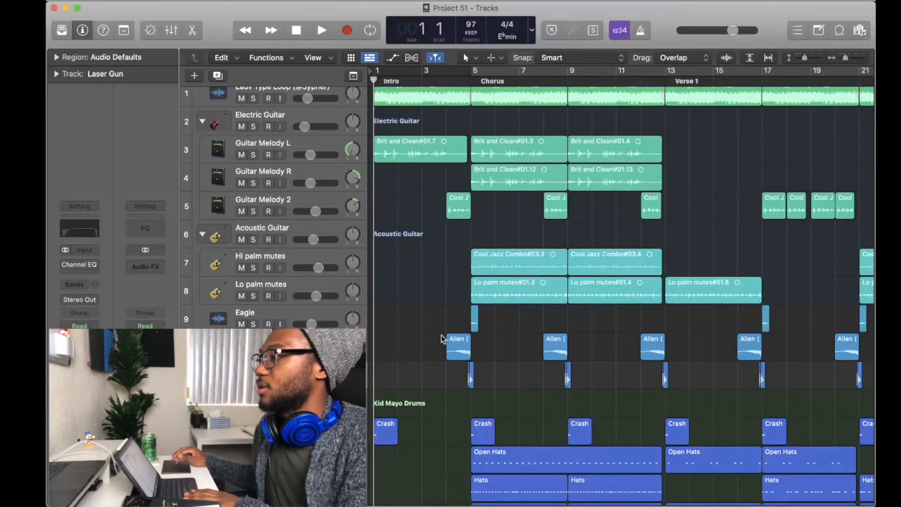
pyautogui.scroll(1, 422, 263)
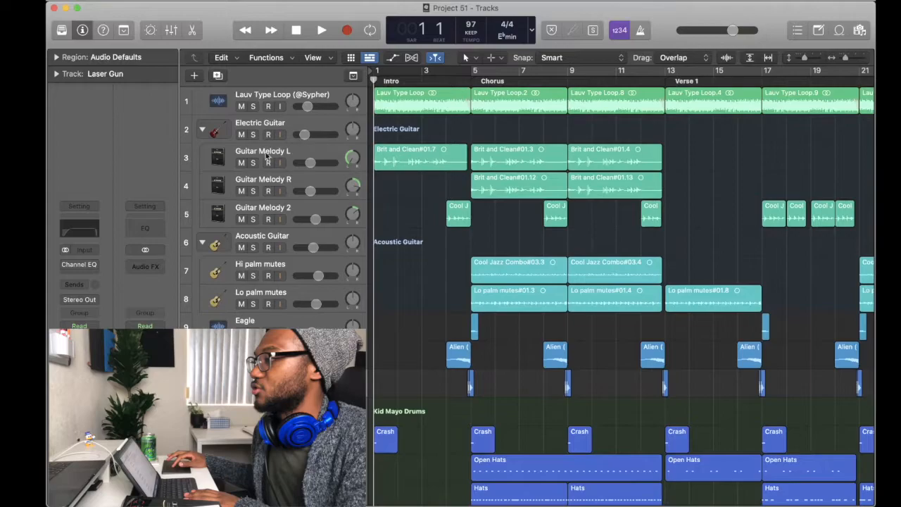
# Solo the Electric Guitar stack and play it with the cycle range turned on.
pyautogui.click(253, 135)
pyautogui.press('c')
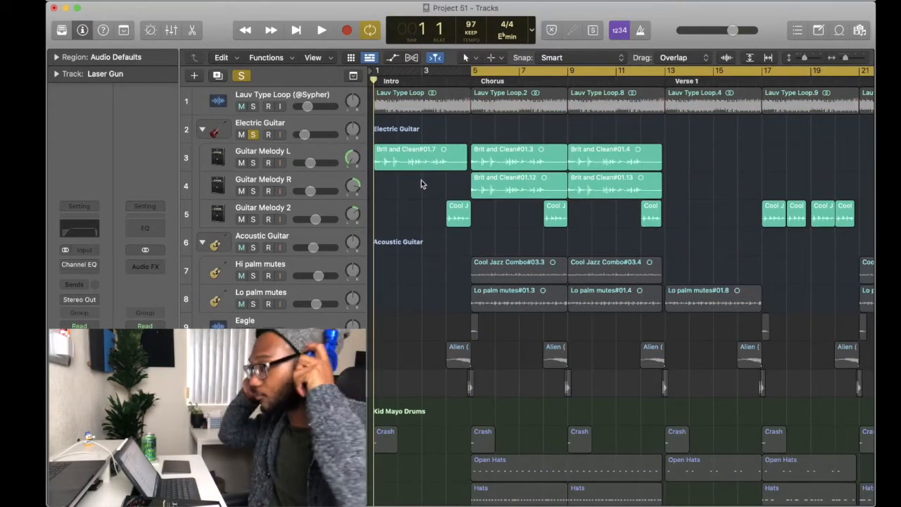
pyautogui.press('space')
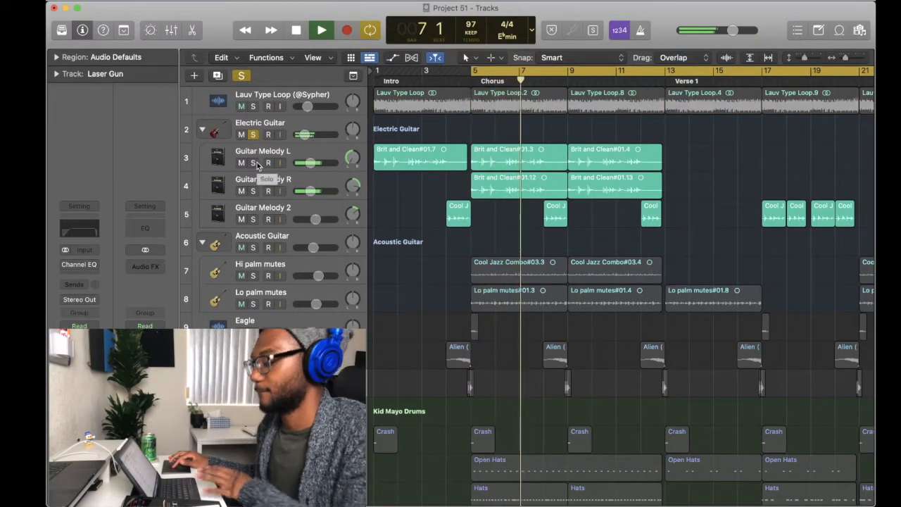
pyautogui.press('space')
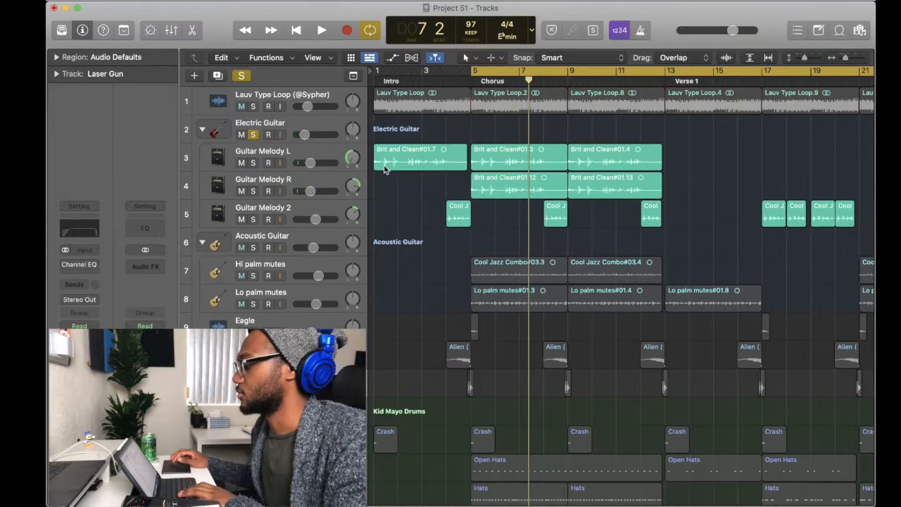
# Solo the Guitar Melody L, R and 2 tracks within the Electric Guitar stack and listen to them together.
pyautogui.click(300, 184)
pyautogui.click(254, 191)
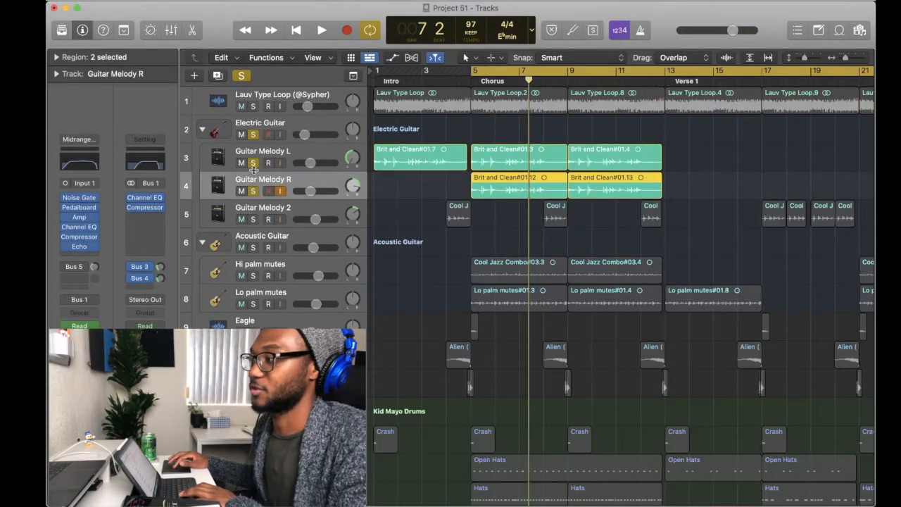
pyautogui.moveTo(352, 184); pyautogui.dragTo(354, 187)
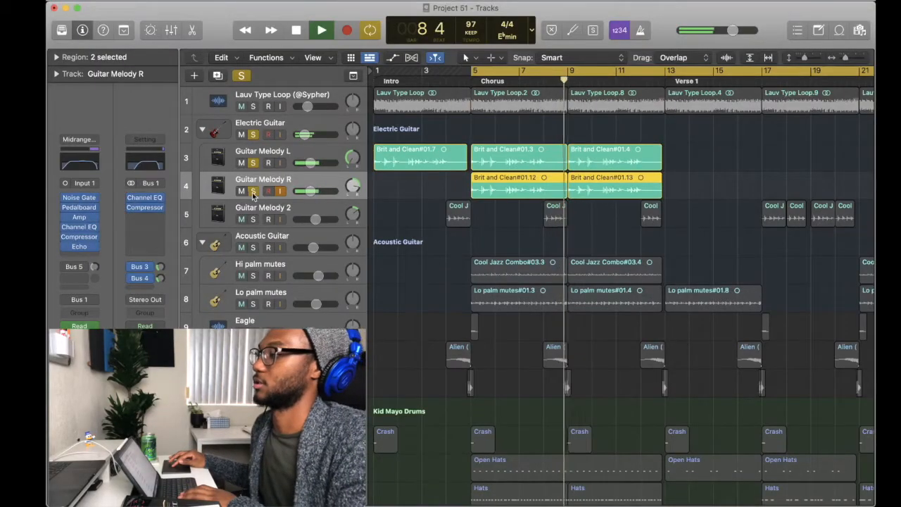
pyautogui.press('space')
pyautogui.click(254, 219)
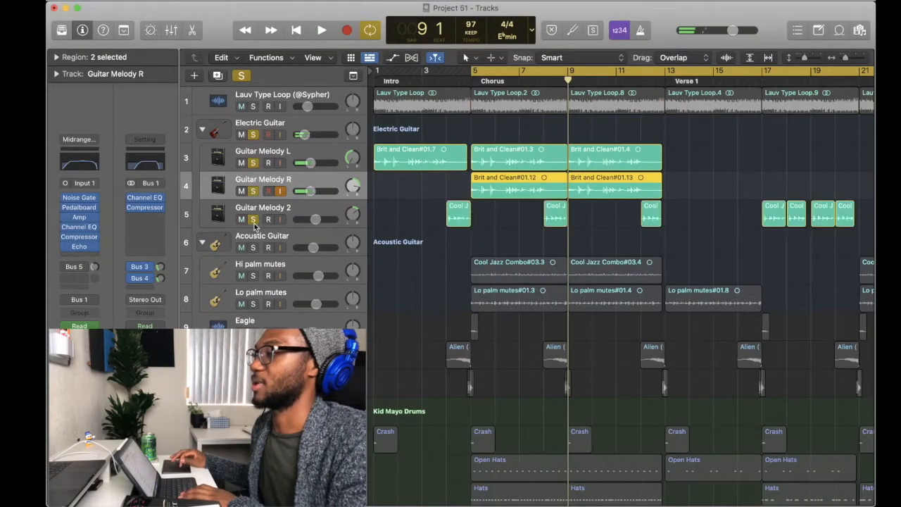
pyautogui.press('space')
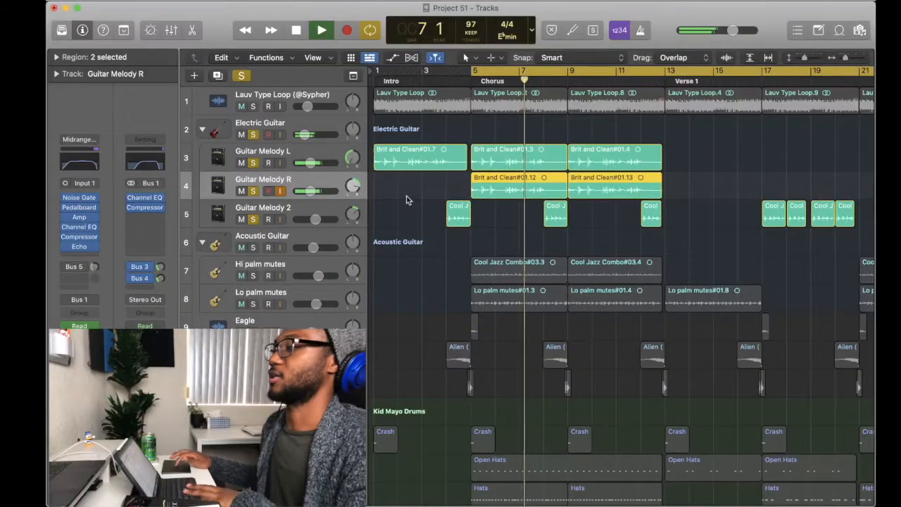
pyautogui.press('Up')
pyautogui.press('Up')
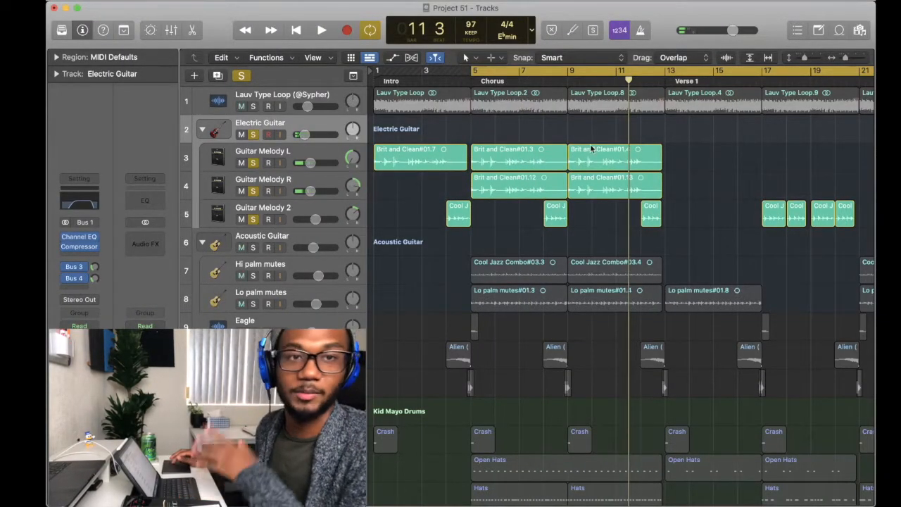
# Clear the guitar solos, set the cycle range to bars 5 to 13 and play the Chorus.
pyautogui.click(254, 162)
pyautogui.moveTo(484, 73); pyautogui.dragTo(664, 73)
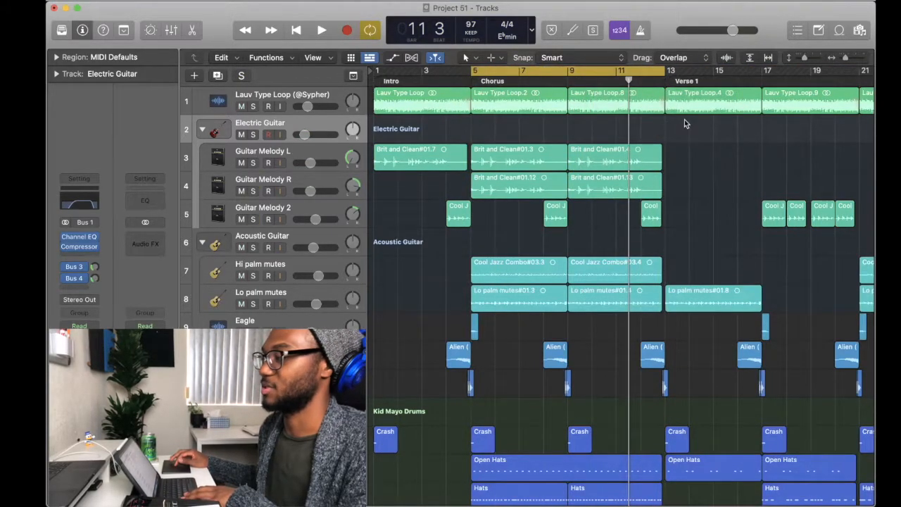
pyautogui.press('space')
pyautogui.press('super+Right')
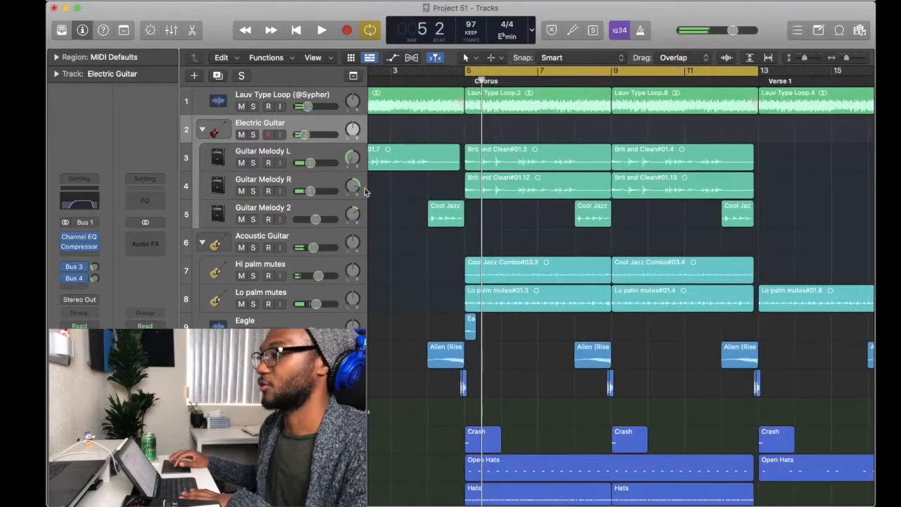
# Examine the Bus 3 and Bus 4 send settings of the Electric Guitar stack, then those of Guitar Melody L.
pyautogui.click(79, 273)
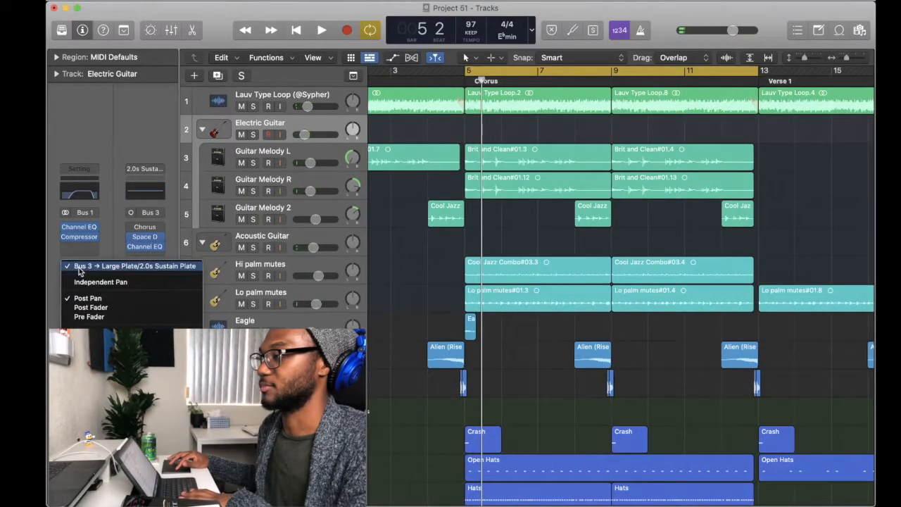
pyautogui.click(104, 251)
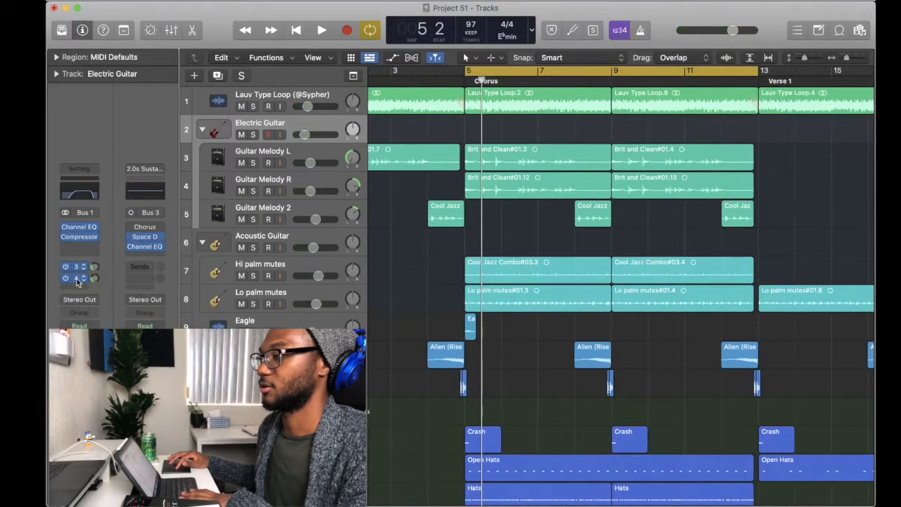
pyautogui.click(76, 278)
pyautogui.click(109, 255)
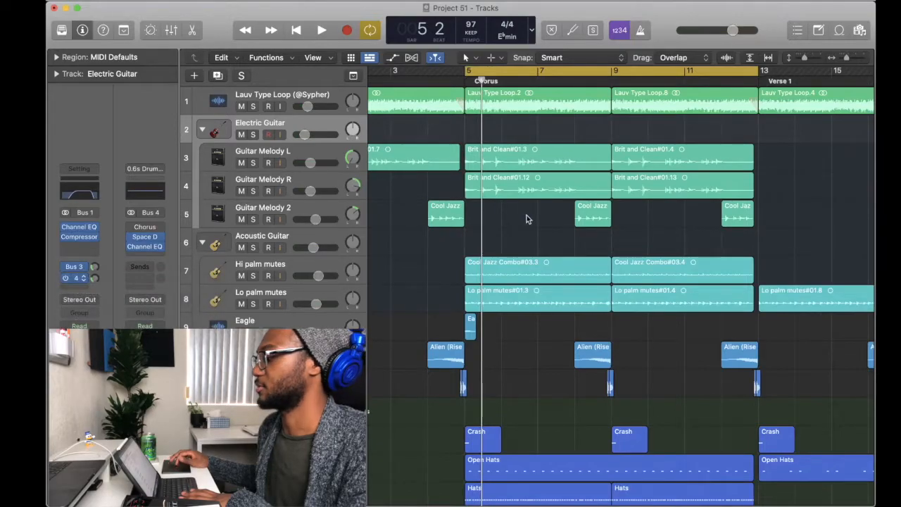
pyautogui.click(304, 153)
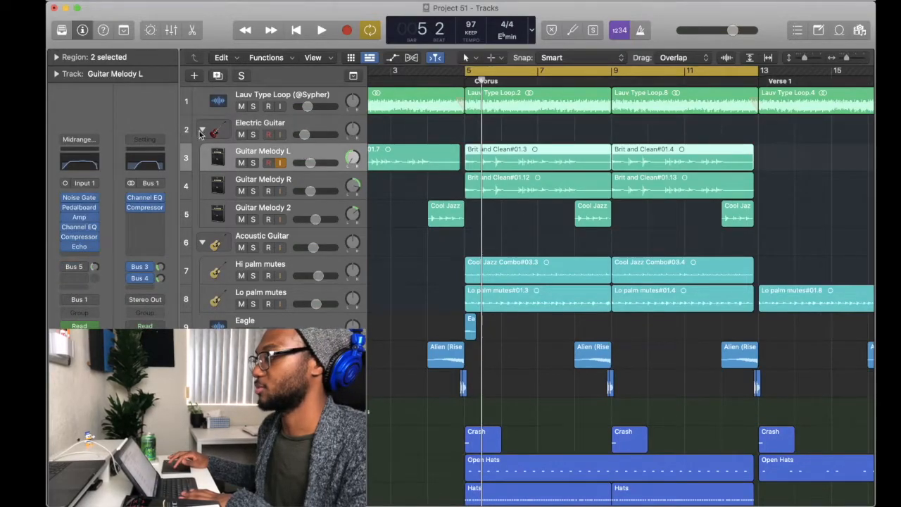
# Collapse the Electric Guitar and Acoustic Guitar stacks.
pyautogui.click(201, 132)
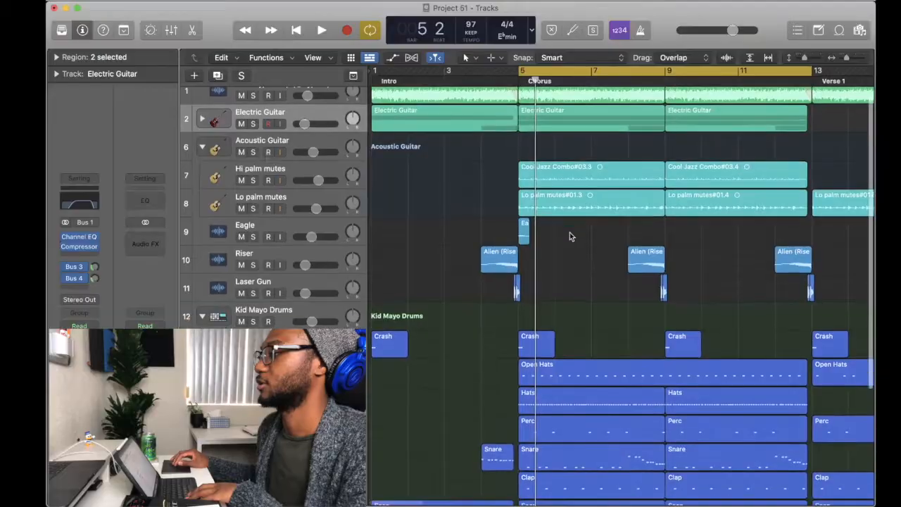
pyautogui.scroll(-1, 489, 222)
pyautogui.click(202, 143)
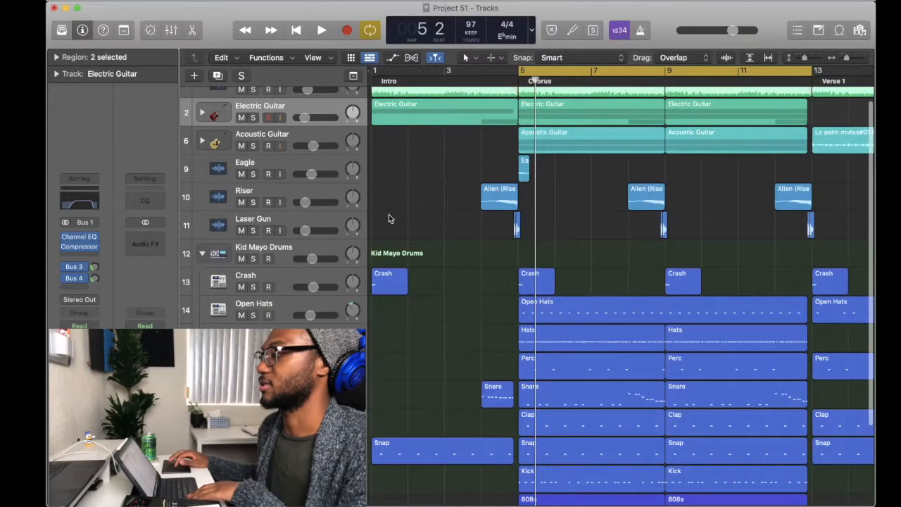
# Solo the Eagle track and play its sound at the start of the Chorus.
pyautogui.click(251, 175)
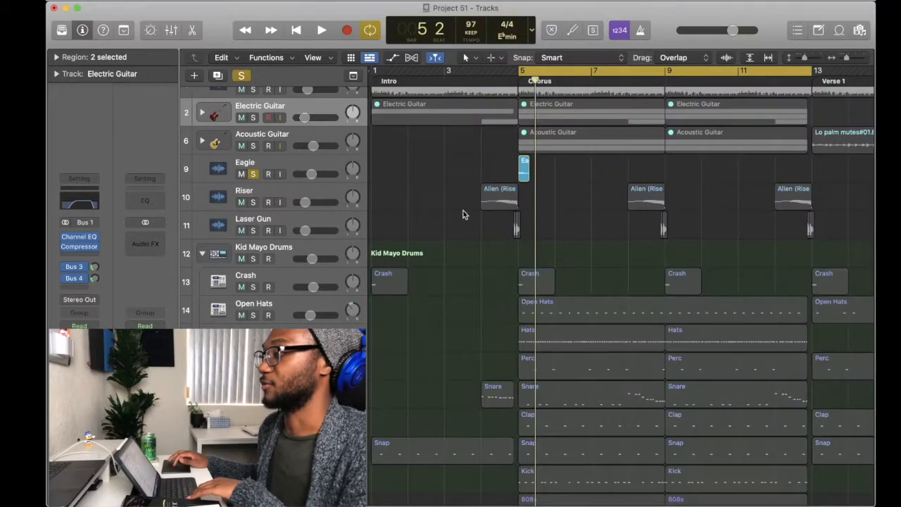
pyautogui.press('space')
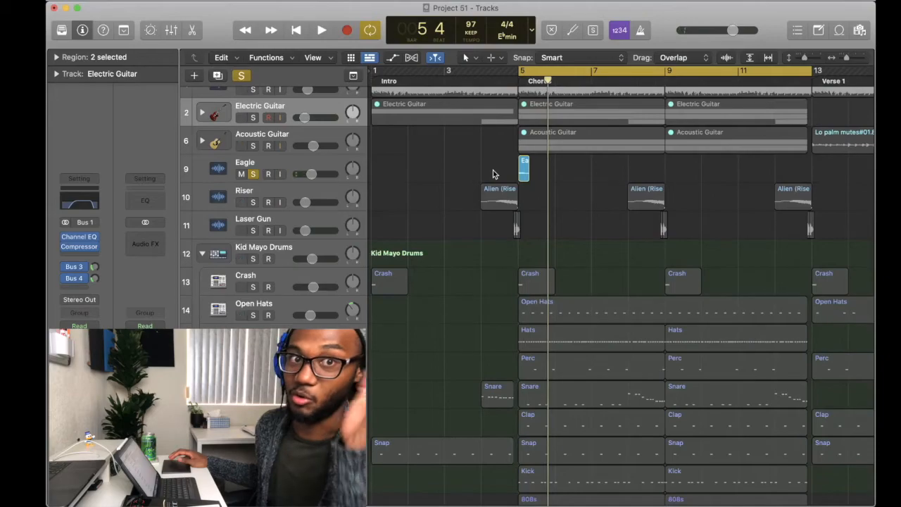
pyautogui.click(280, 165)
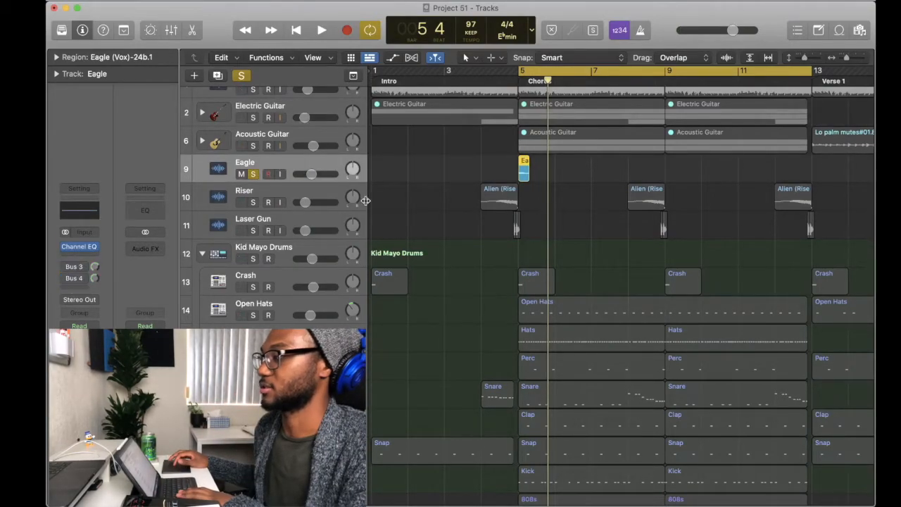
pyautogui.press('space')
pyautogui.press('space')
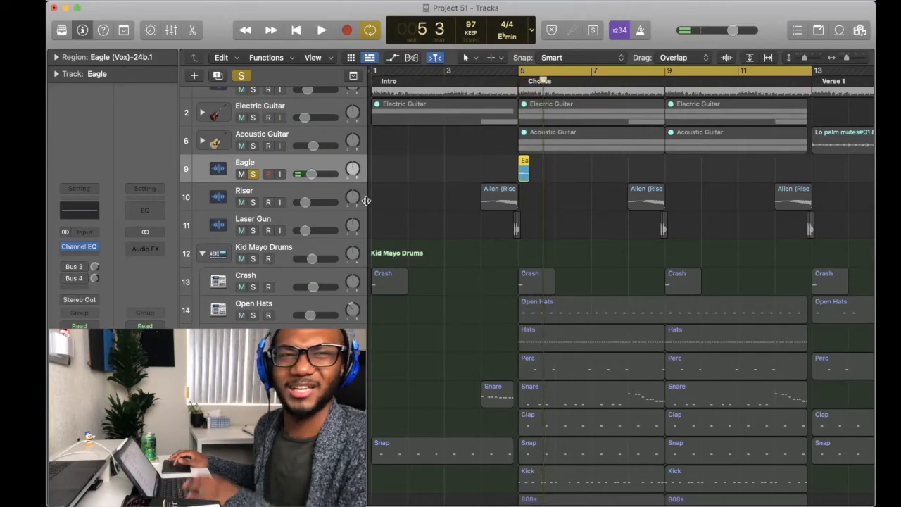
# Enable the Eagle track's Bus 3 and Bus 4 sends, clear its solo and play the arrangement from the Intro.
pyautogui.click(527, 174)
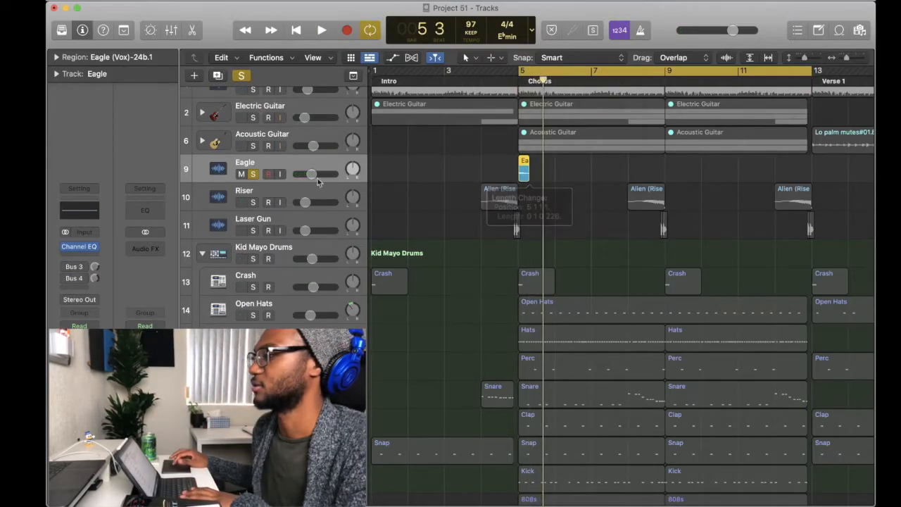
pyautogui.click(70, 278)
pyautogui.press('space')
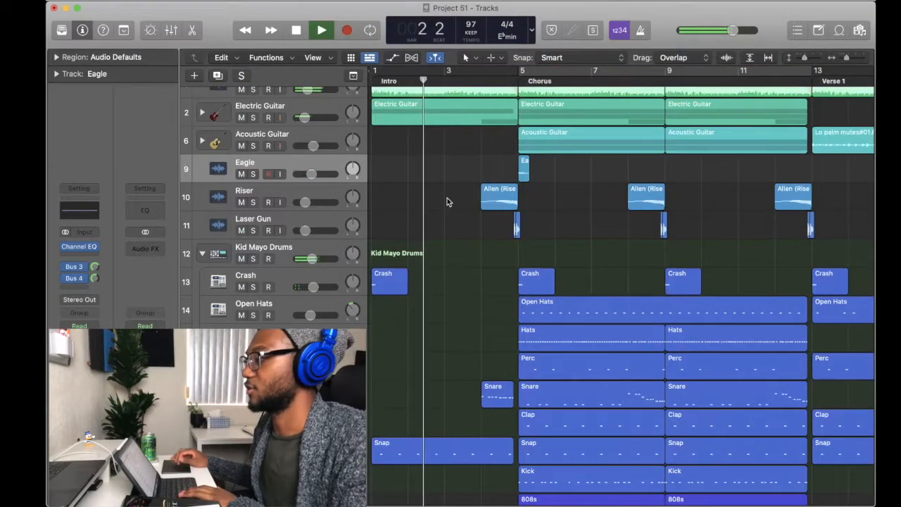
# Insert a stereo Compressor on the Kid Mayo Drums stack during playback.
pyautogui.scroll(-1, 446, 200)
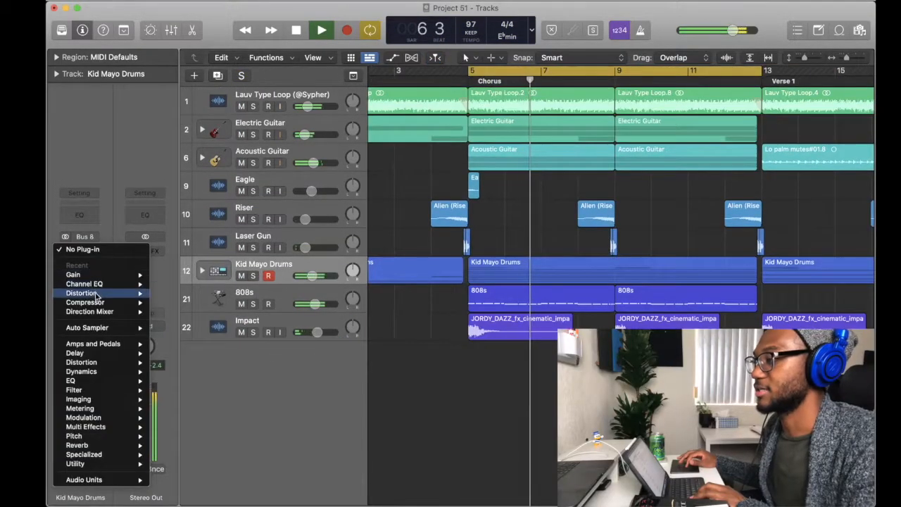
pyautogui.moveTo(104, 303)
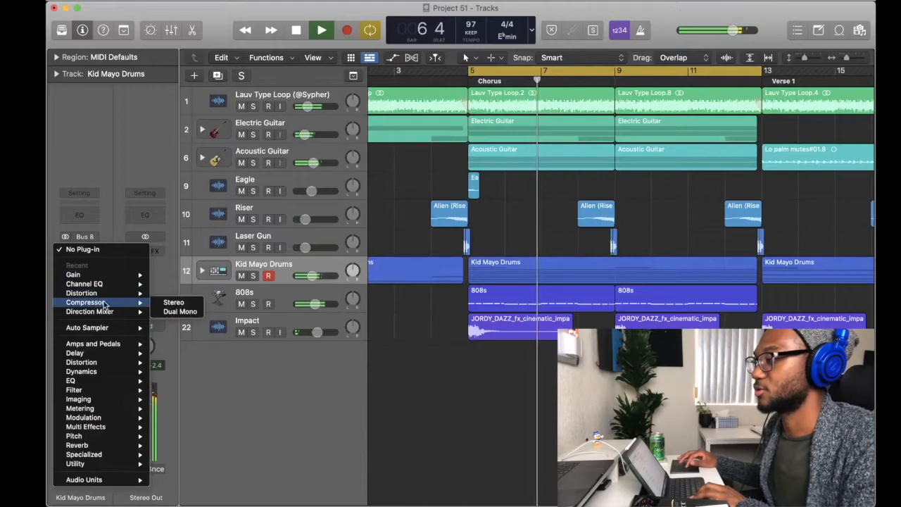
pyautogui.click(182, 304)
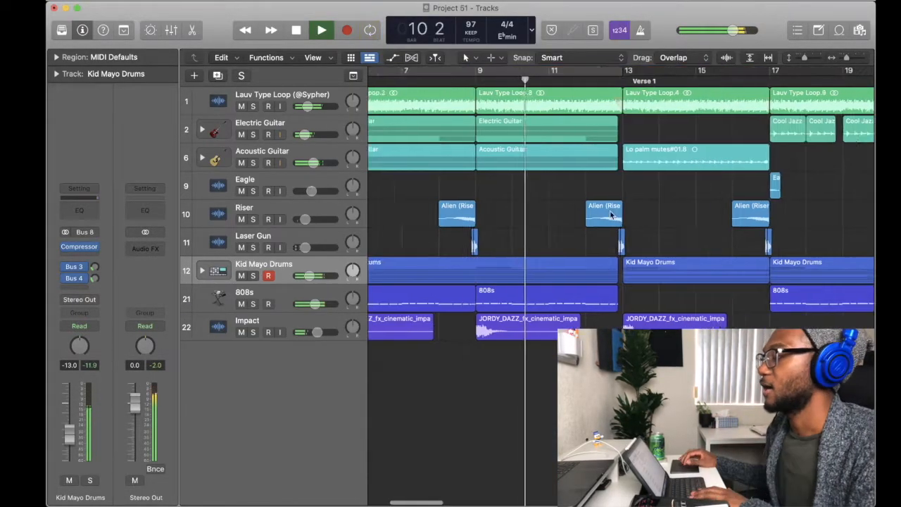
# Delete the Impact and Laser Gun regions at bar 9 in the middle of the Chorus.
pyautogui.hscroll(3, 611, 214)
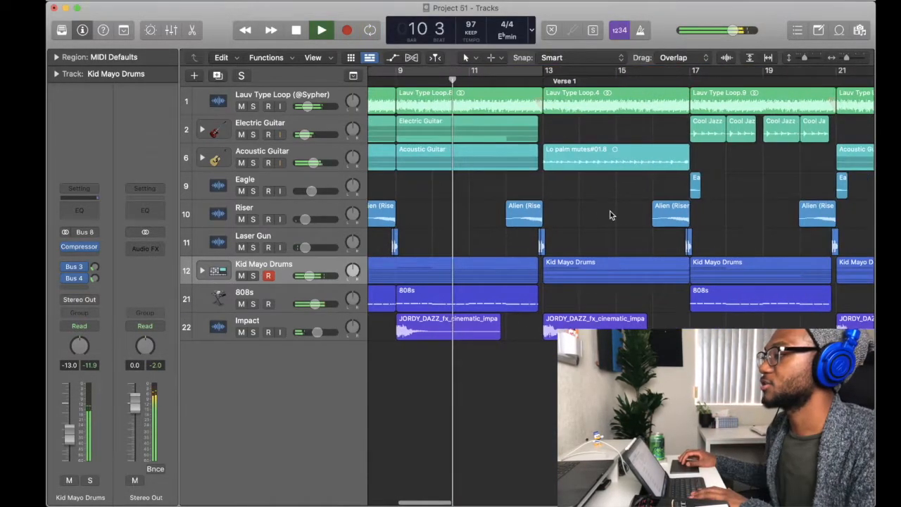
pyautogui.press('super+Right')
pyautogui.press('super+Right')
pyautogui.hscroll(2, 611, 215)
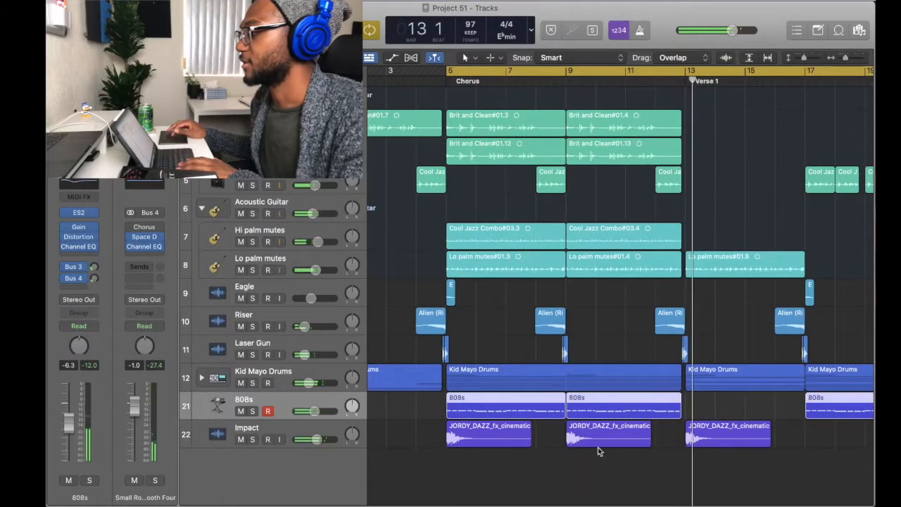
pyautogui.click(599, 441)
pyautogui.press('Delete')
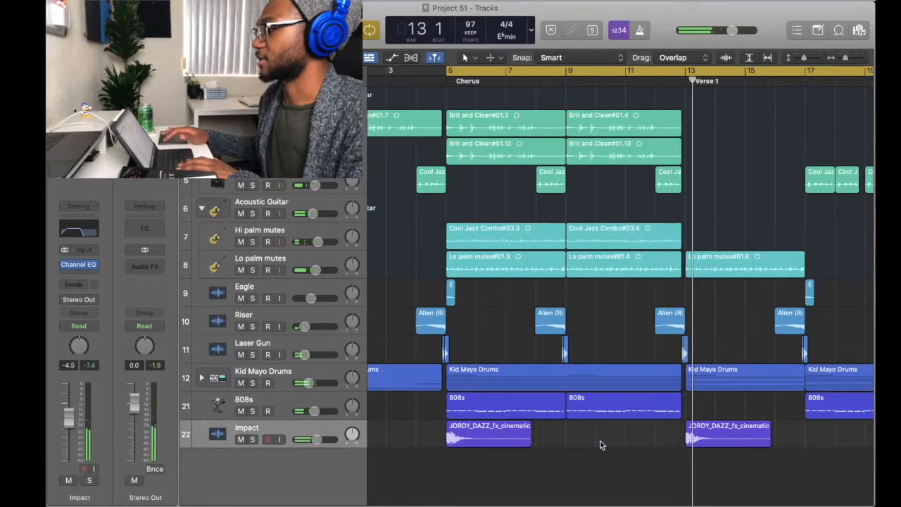
pyautogui.hscroll(10, 599, 442)
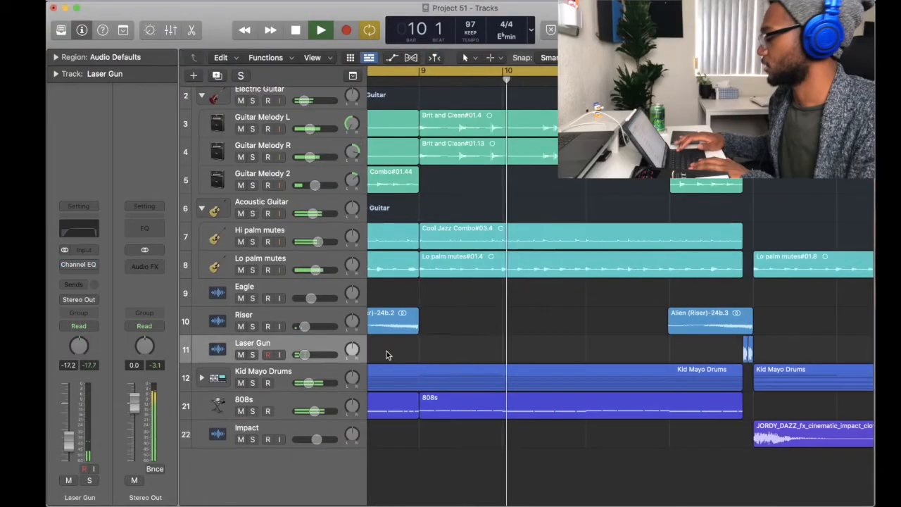
# Show the global tracks and create a marker at bar 29 named "Chrous 2".
pyautogui.press('super+Left')
pyautogui.press('super+Left')
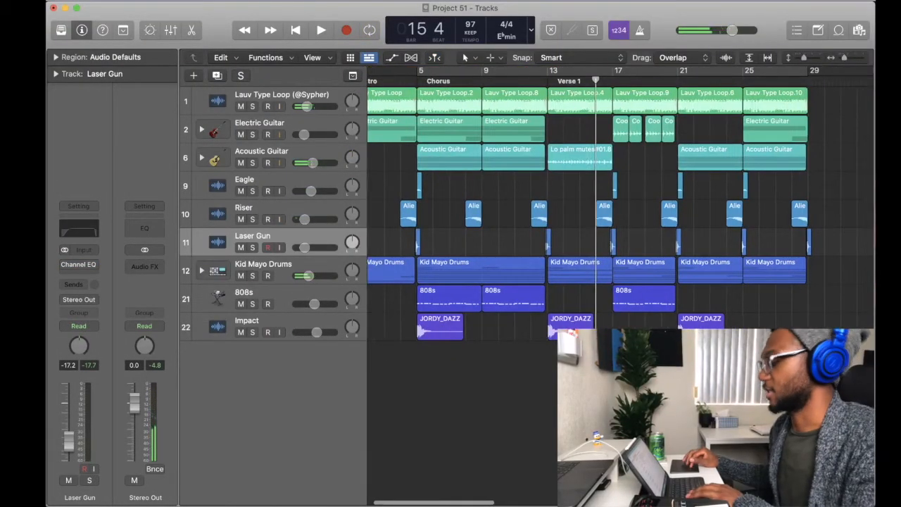
pyautogui.press('g')
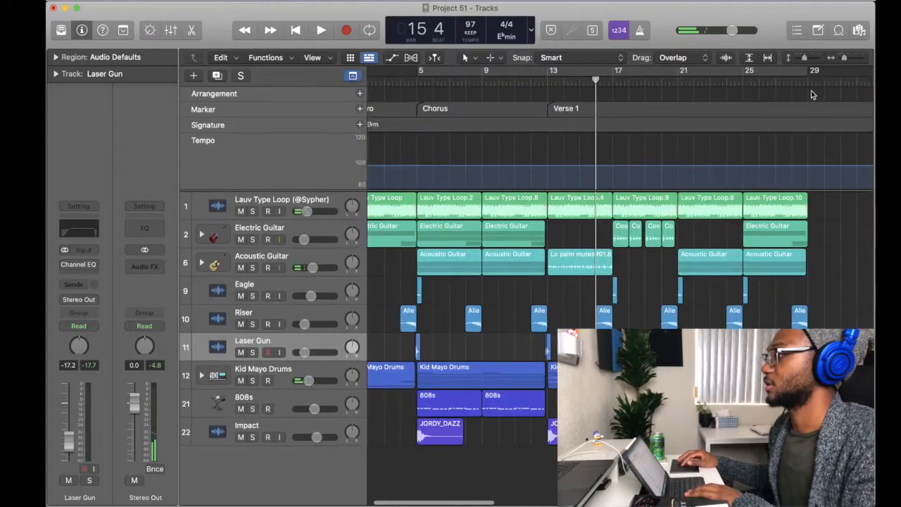
pyautogui.click(808, 87)
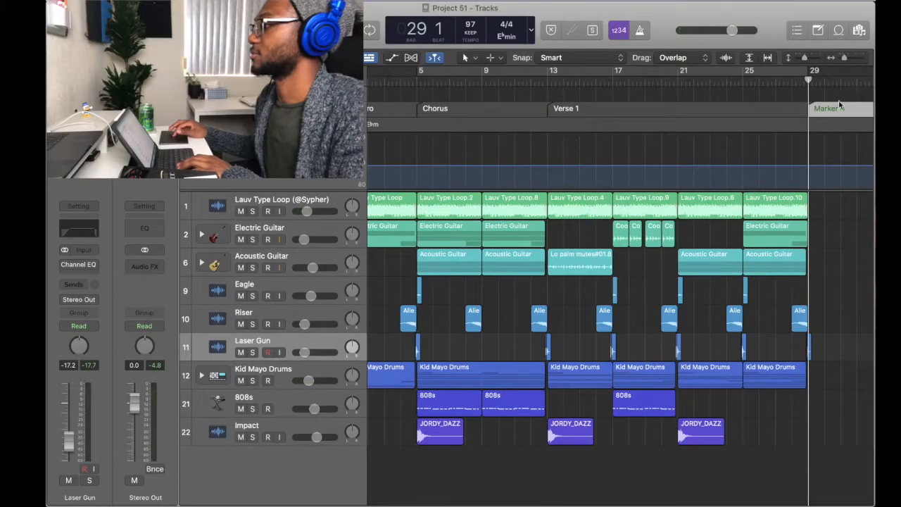
pyautogui.doubleClick(840, 105)
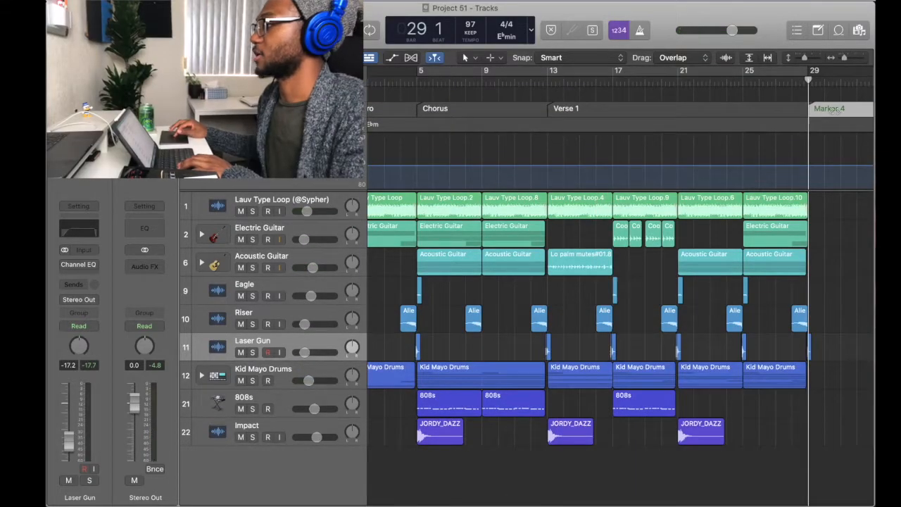
pyautogui.write('Chrous 2')
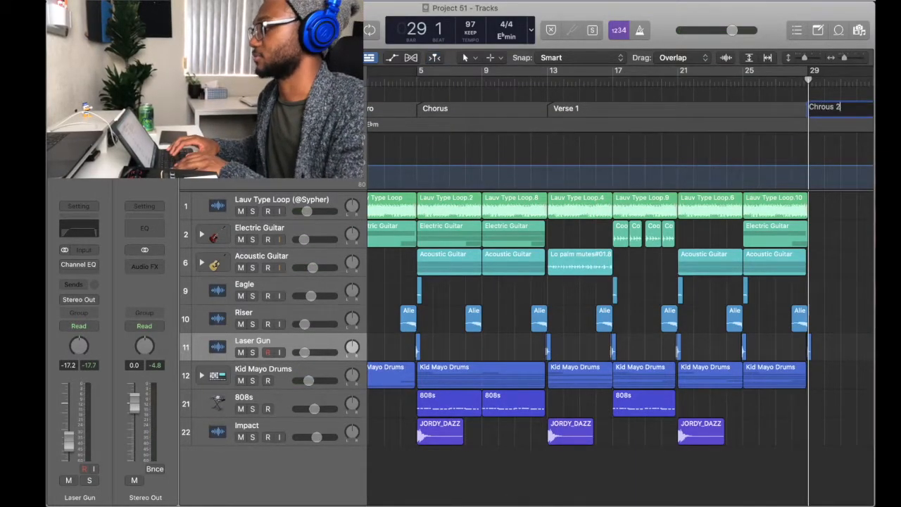
pyautogui.press('Return')
# Create a marker at bar 37 named "Verse 2".
pyautogui.hscroll(5, 737, 78)
pyautogui.click(738, 78)
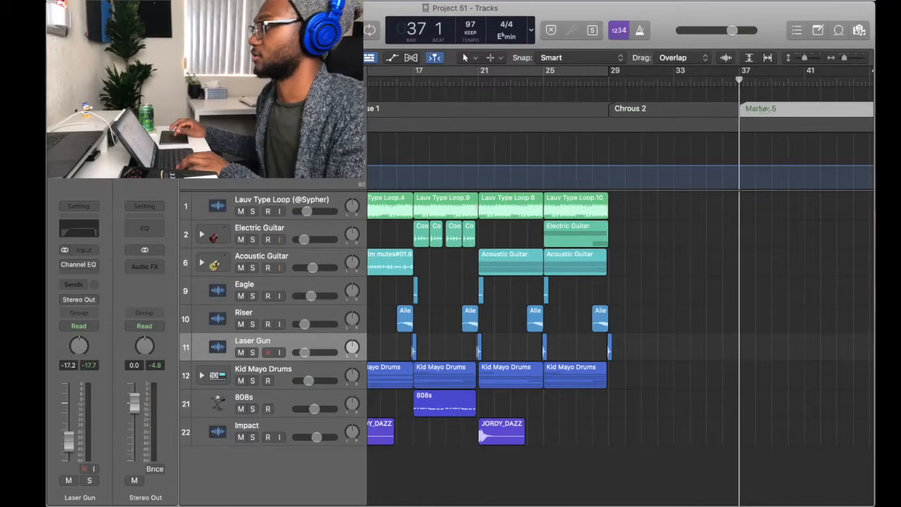
pyautogui.doubleClick(764, 109)
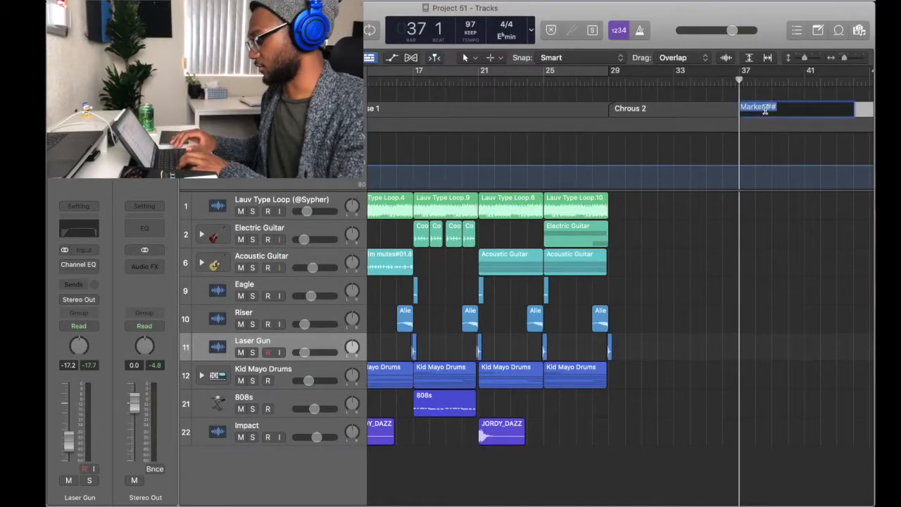
pyautogui.write('Verse 2')
pyautogui.press('Return')
# Duplicate all Chorus and Verse 1 regions between bars 5 and 29 so that the copies start at bar 29.
pyautogui.scroll(-4, 498, 183)
pyautogui.hscroll(-8, 499, 183)
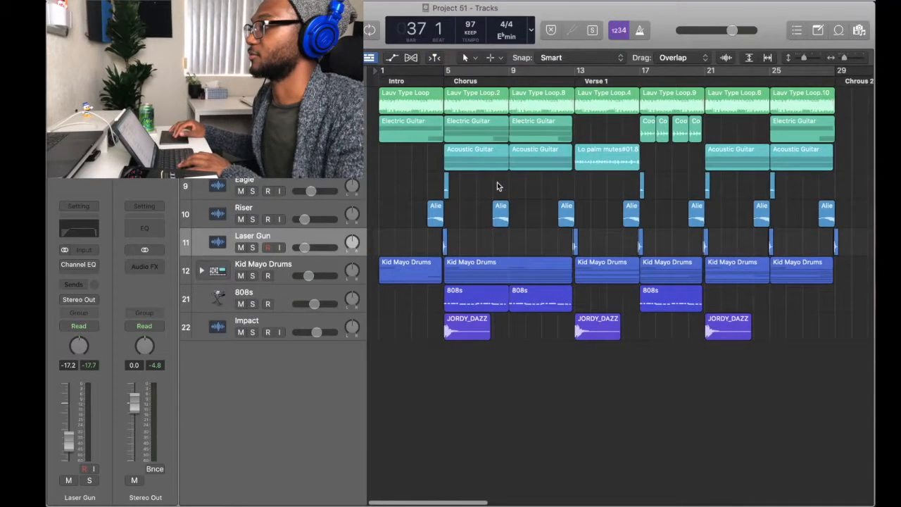
pyautogui.moveTo(836, 99); pyautogui.dragTo(443, 394)
# Name the marker at bar 53 "Chorus 3".
pyautogui.scroll(4, 443, 394)
pyautogui.hscroll(8, 443, 394)
pyautogui.doubleClick(759, 105)
pyautogui.write('Chorus')
pyautogui.write('3')
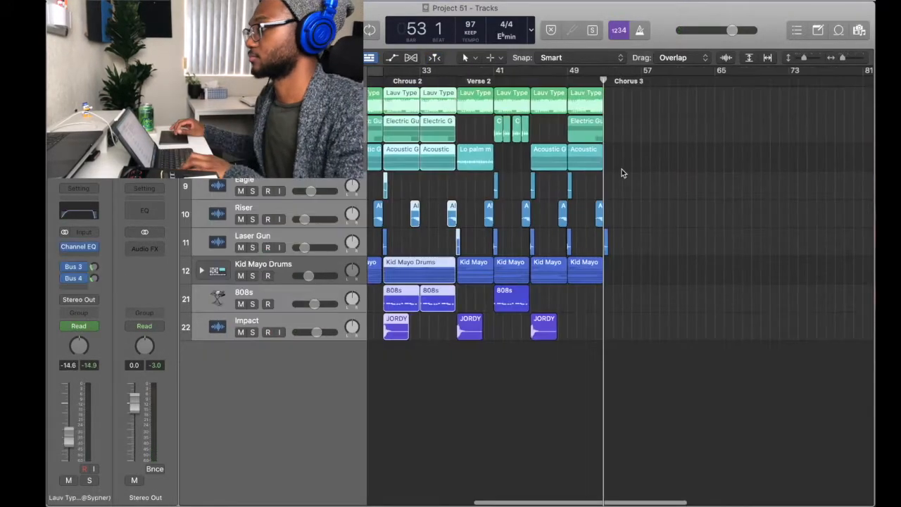
# Paste the copied chorus regions at bar 53 and again at bar 61, including their automation data.
pyautogui.hscroll(1, 598, 125)
pyautogui.scroll(4, 597, 124)
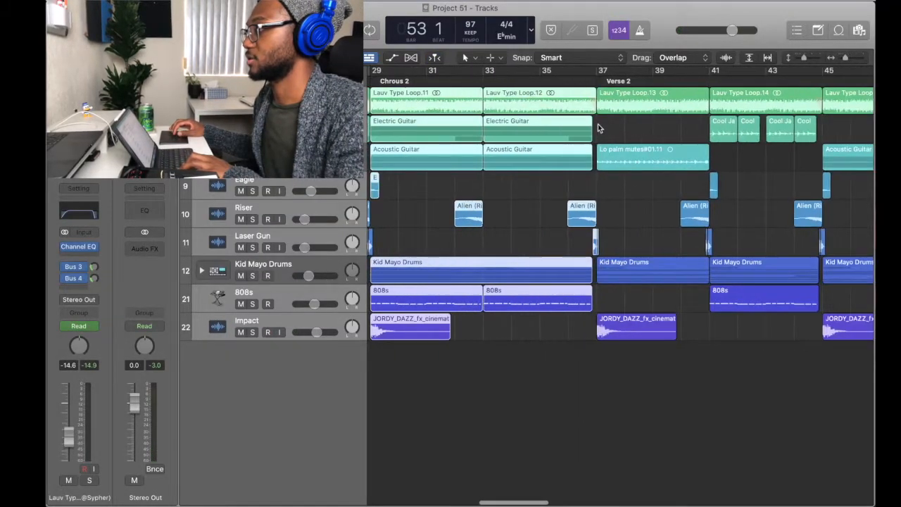
pyautogui.hscroll(8, 598, 125)
pyautogui.press('super+v')
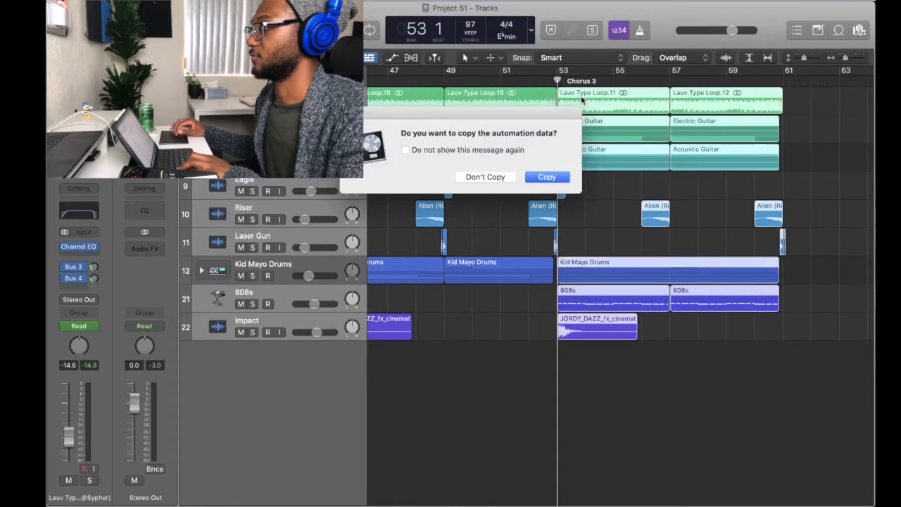
pyautogui.click(546, 177)
pyautogui.press('super+v')
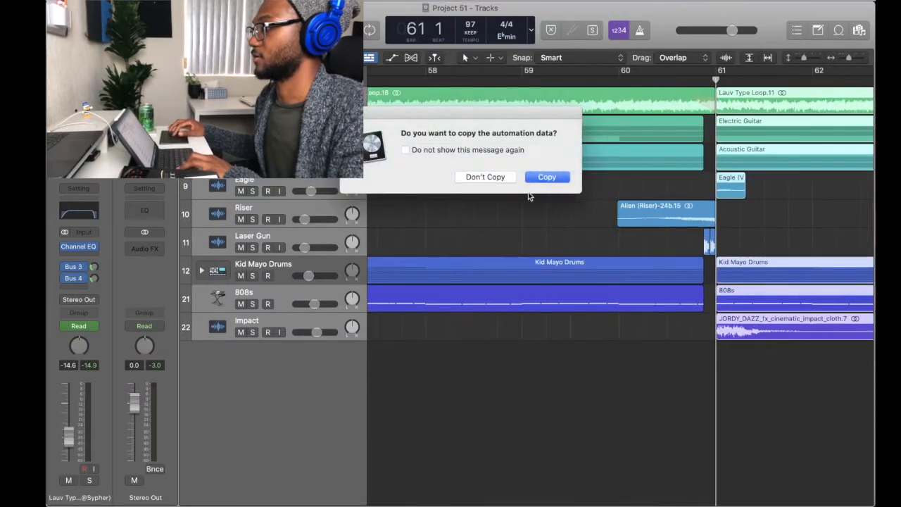
pyautogui.click(544, 177)
# Create a marker at bar 69 named "Outro".
pyautogui.scroll(-4, 544, 178)
pyautogui.hscroll(-6, 544, 177)
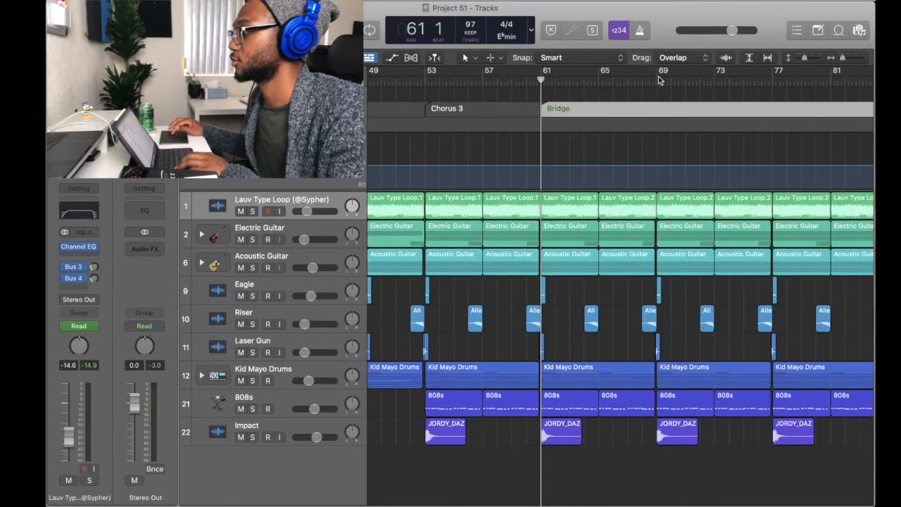
pyautogui.click(657, 79)
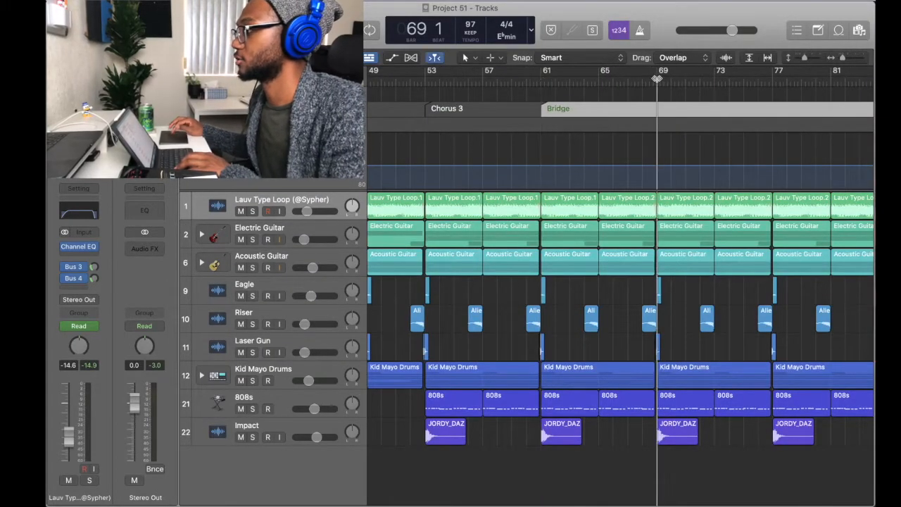
pyautogui.hotkey('alt', "'")
pyautogui.doubleClick(699, 108)
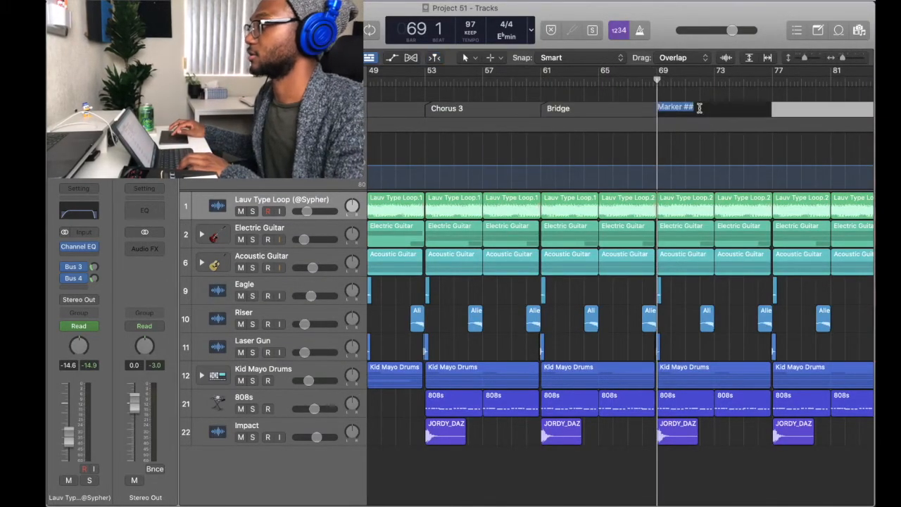
pyautogui.write('Outr')
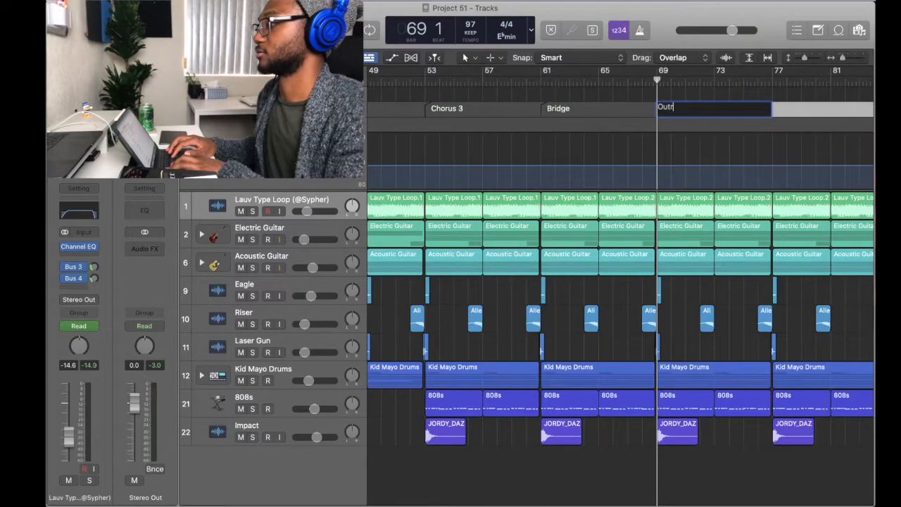
pyautogui.write('o')
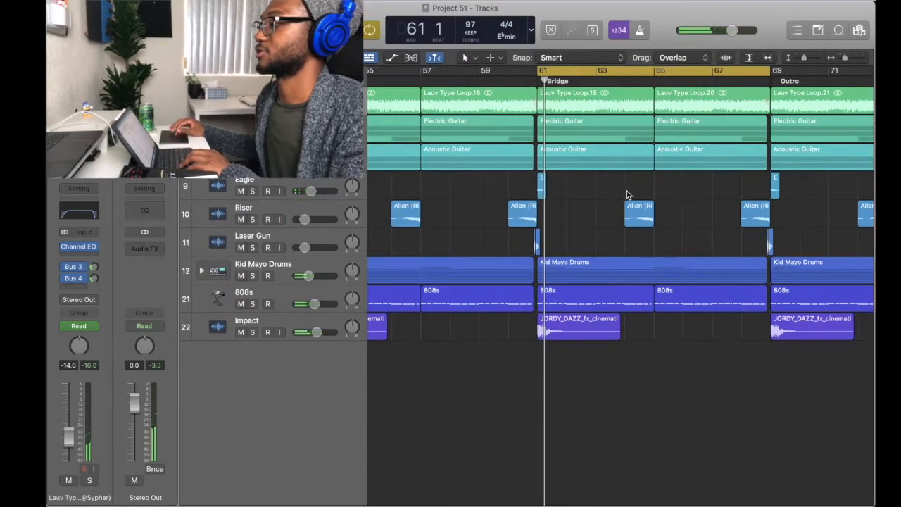
# Delete the Lauv Type Loop and Acoustic Guitar regions at bar 61 in the Bridge, erasing the loop's automation data.
pyautogui.hscroll(-4, 628, 195)
pyautogui.hscroll(3, 628, 195)
pyautogui.click(681, 98)
pyautogui.press('Delete')
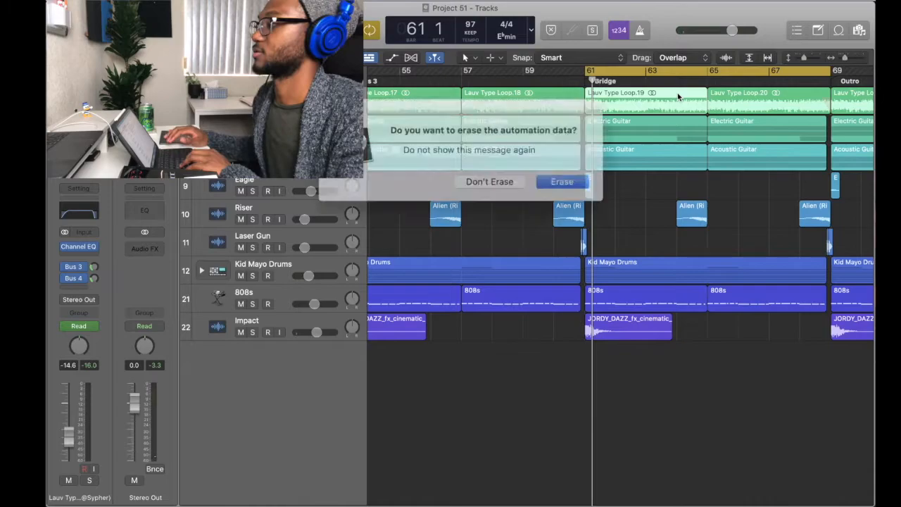
pyautogui.click(535, 172)
pyautogui.press('space')
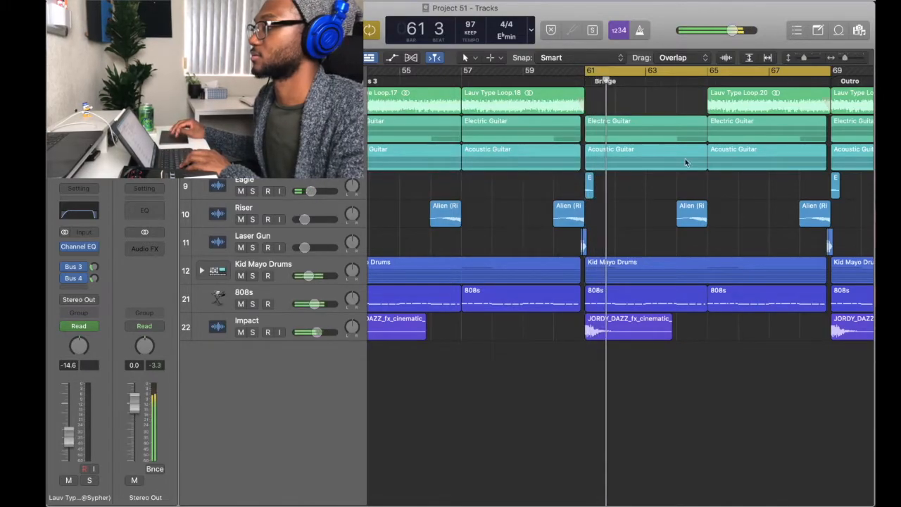
pyautogui.click(649, 159)
pyautogui.press('Delete')
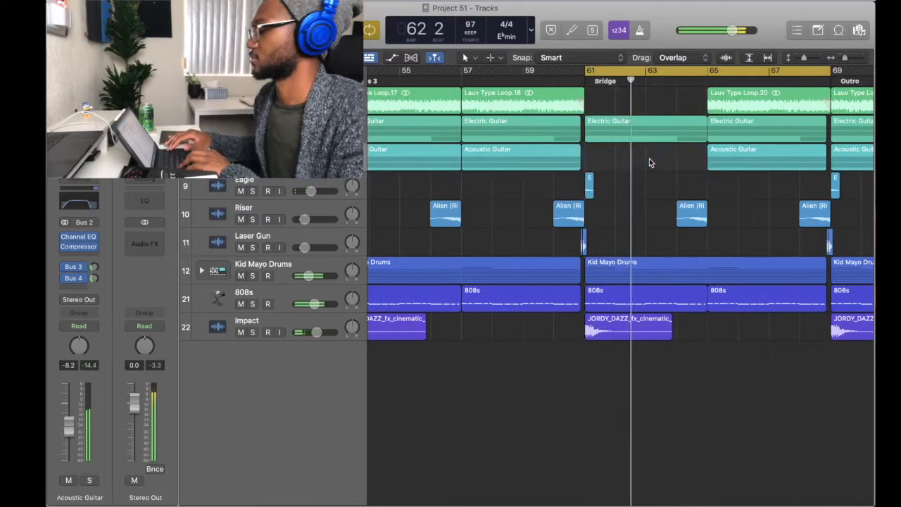
# Show the track automation and add a point to the Lauv Type Loop's frequency automation at bar 69.
pyautogui.press('a')
pyautogui.scroll(2, 481, 134)
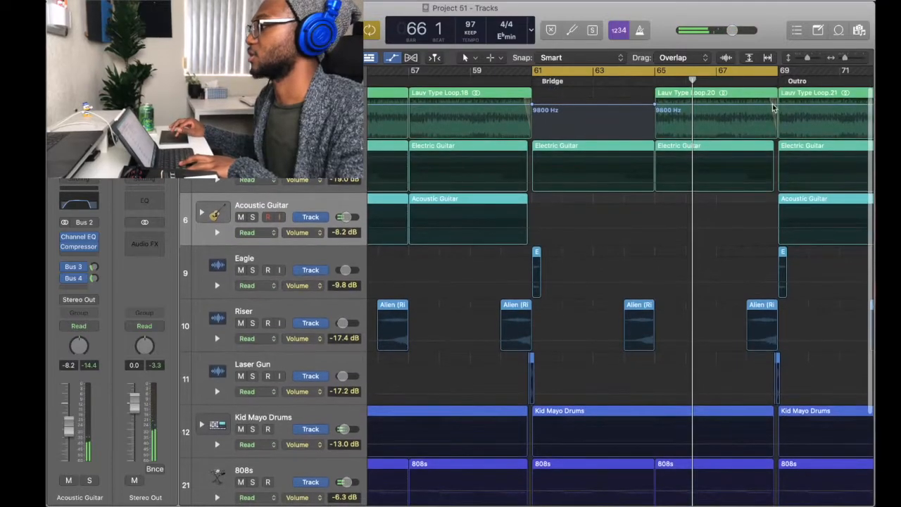
pyautogui.click(779, 105)
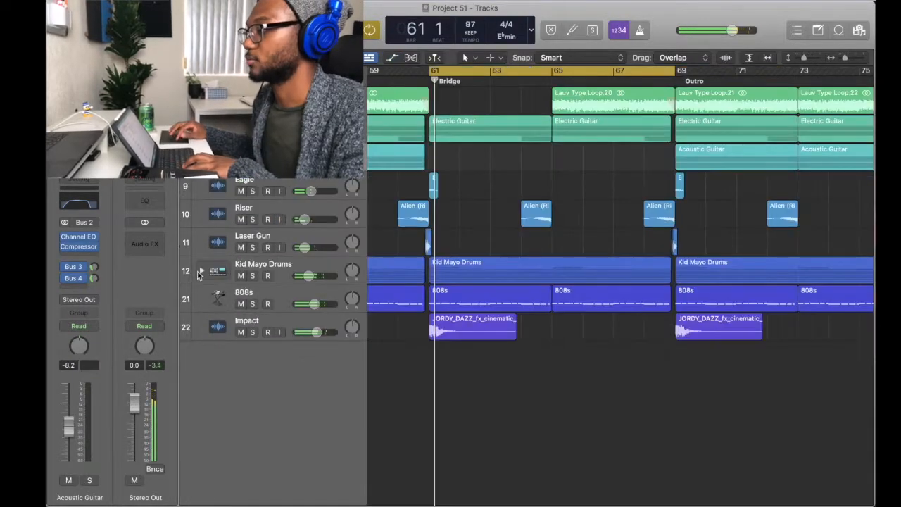
# Expand the Kid Mayo Drums stack and delete the third note of the Clap region at bar 61.
pyautogui.click(200, 272)
pyautogui.scroll(-3, 544, 336)
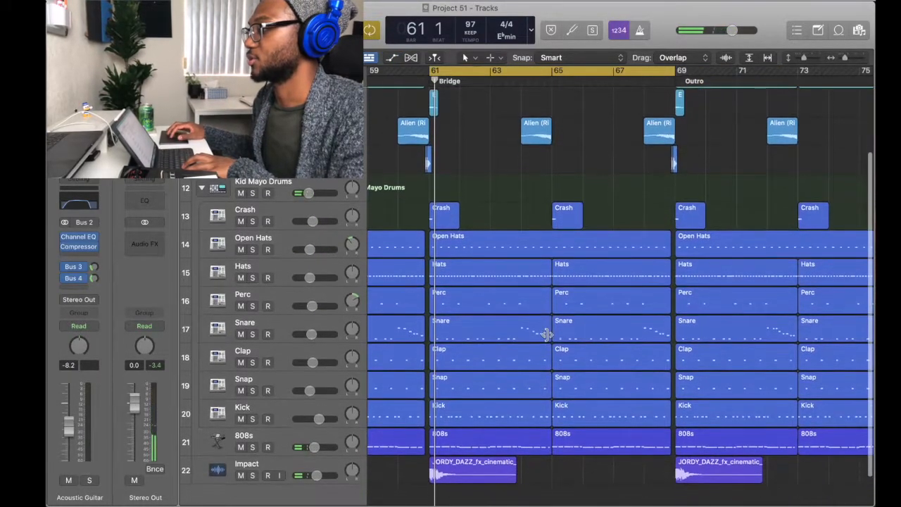
pyautogui.press('space')
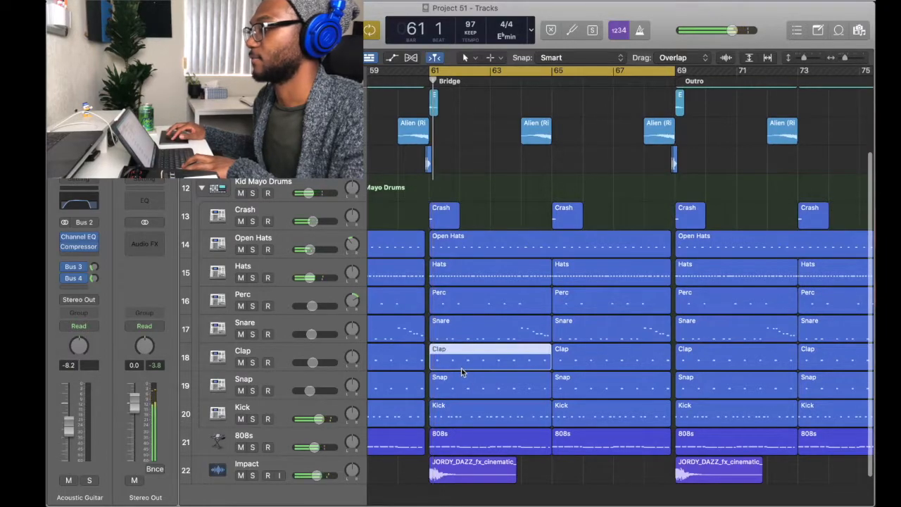
pyautogui.doubleClick(461, 368)
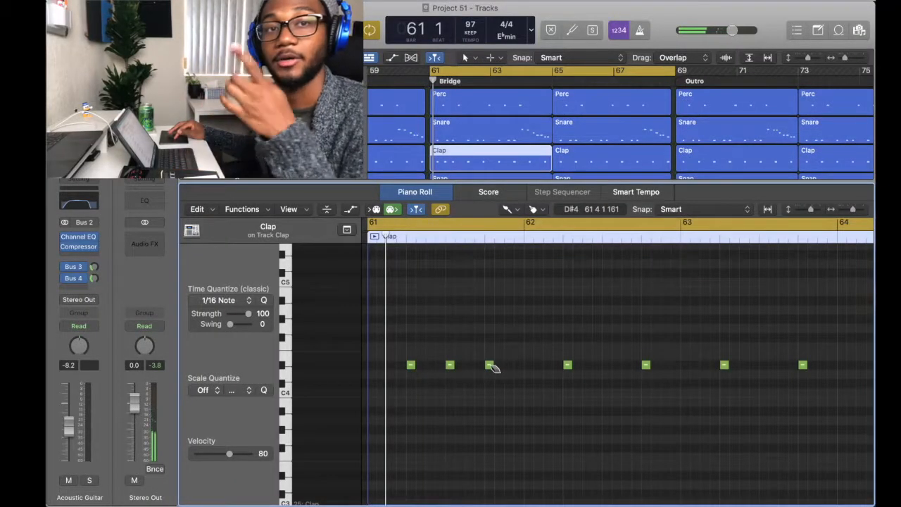
pyautogui.click(490, 365)
pyautogui.press('Delete')
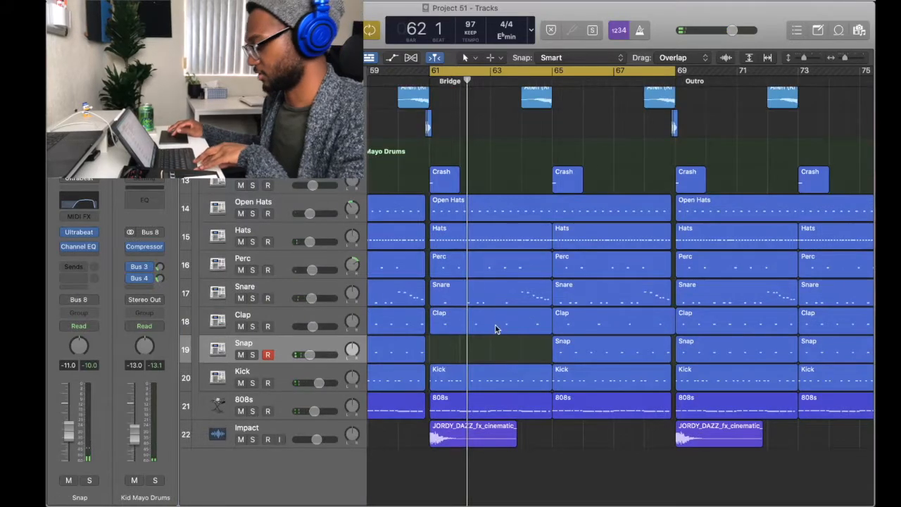
# Copy the Clap region at bar 61 onto the Snap track and resume playback.
pyautogui.moveTo(495, 329); pyautogui.dragTo(494, 344)
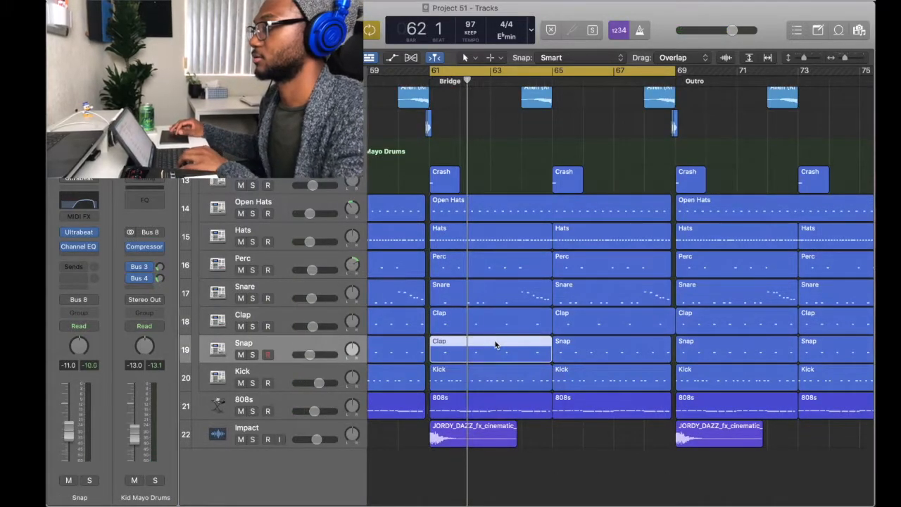
pyautogui.press('space')
pyautogui.click(562, 458)
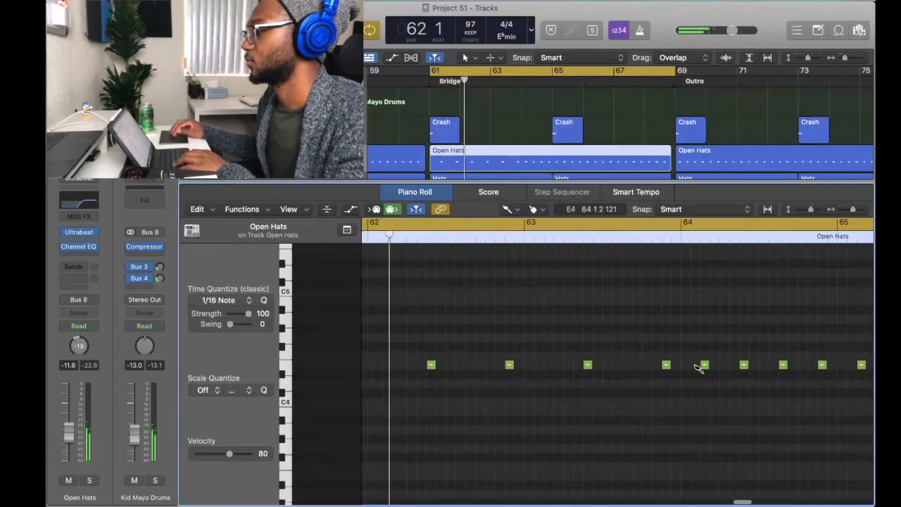
# Thin out the Open Hats notes in the Bridge, then split the region at bar 65 and delete its second half.
pyautogui.hscroll(5, 706, 367)
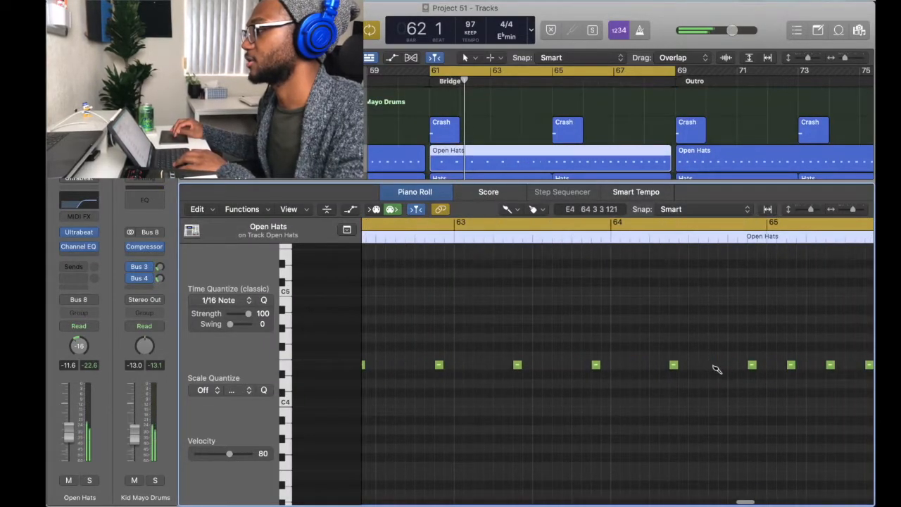
pyautogui.click(552, 81)
pyautogui.press('super+t')
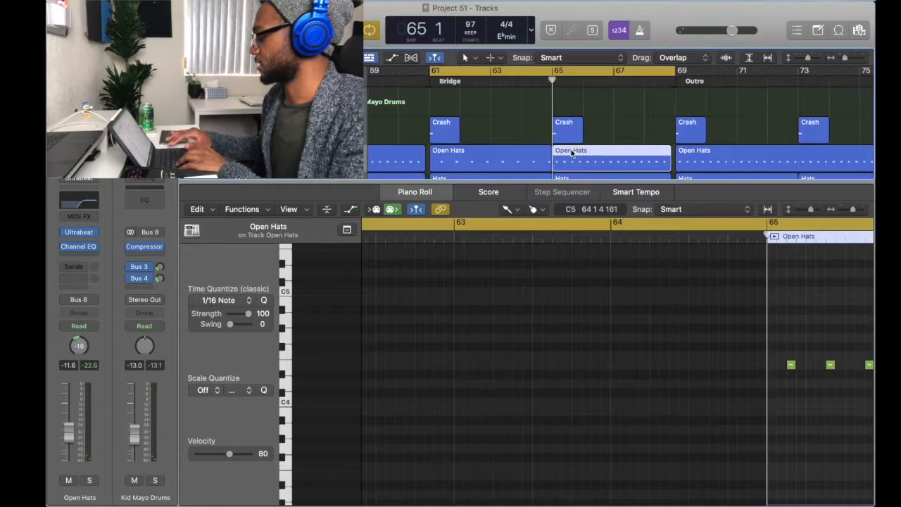
pyautogui.press('BackSpace')
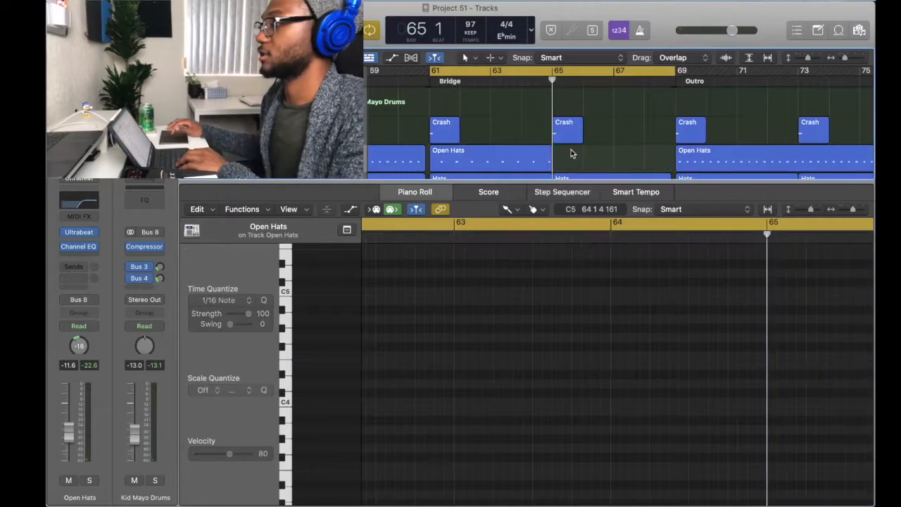
pyautogui.click(521, 162)
pyautogui.hotkey('shift', 'space')
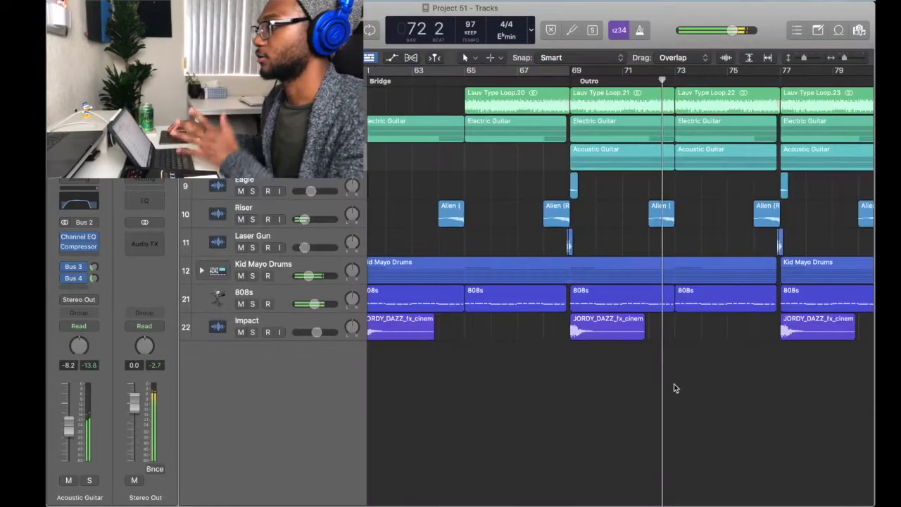
# Set the cycle range over the whole arrangement from bar 1 to bar 85 and return to the start.
pyautogui.press('super+Left')
pyautogui.press('super+Left')
pyautogui.press('super+Left')
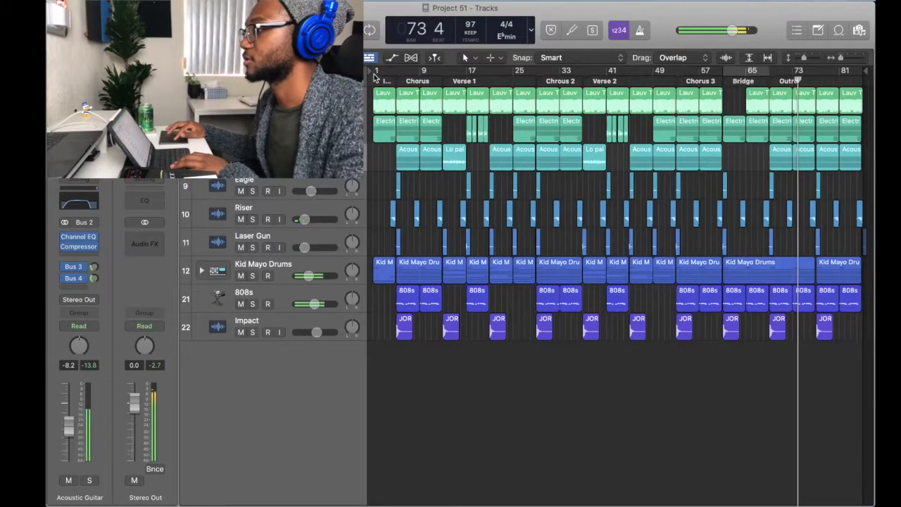
pyautogui.moveTo(379, 70); pyautogui.dragTo(605, 70)
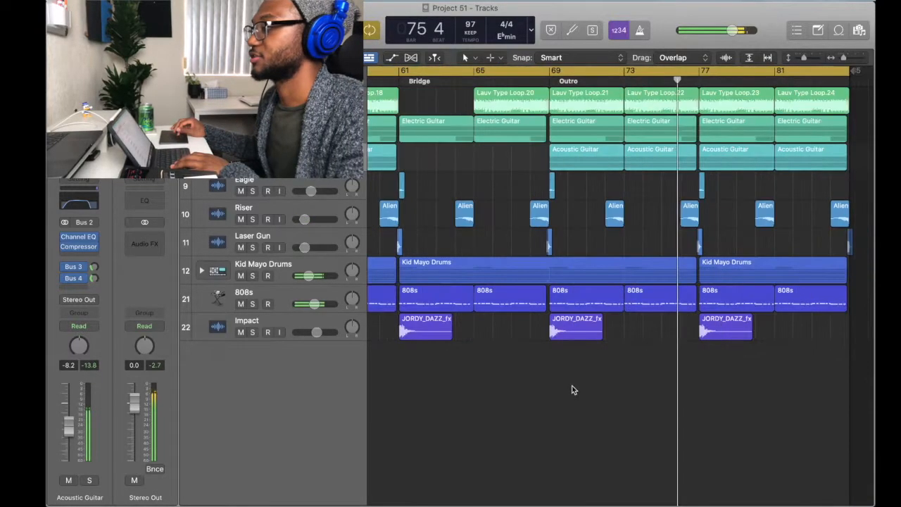
pyautogui.hscroll(-3, 573, 389)
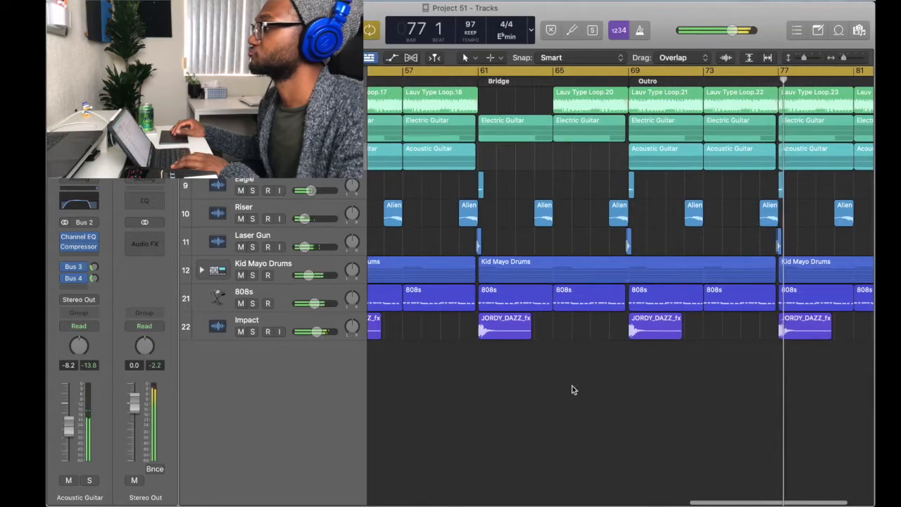
pyautogui.press('Return')
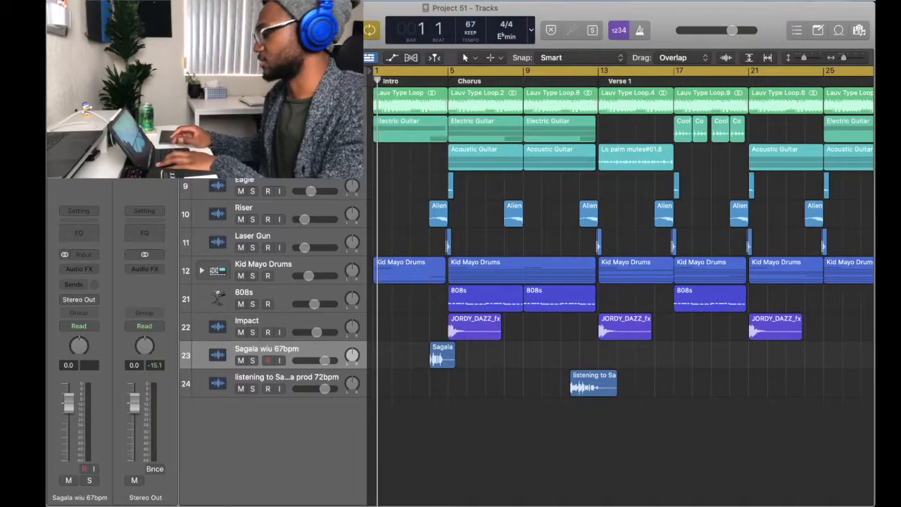
# Open the 67bpm audio region at bar 4 in the audio editor and turn on Flex for its track.
pyautogui.press('Return')
pyautogui.doubleClick(437, 359)
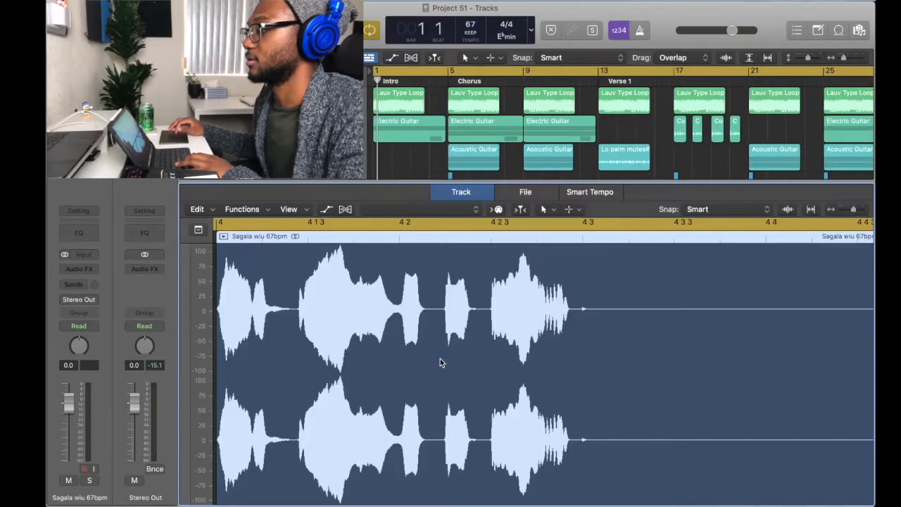
pyautogui.click(345, 209)
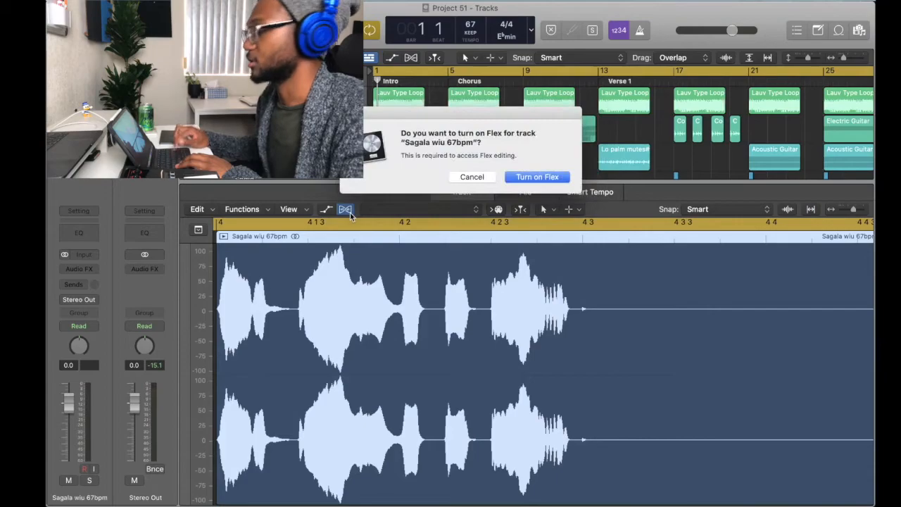
pyautogui.press('Return')
# Set the project tempo to 97.
pyautogui.doubleClick(468, 27)
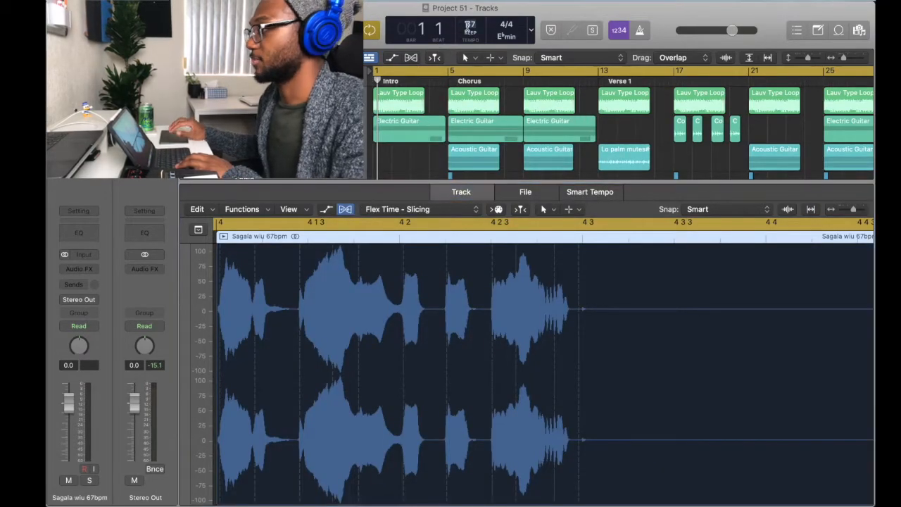
pyautogui.write('97')
pyautogui.press('Return')
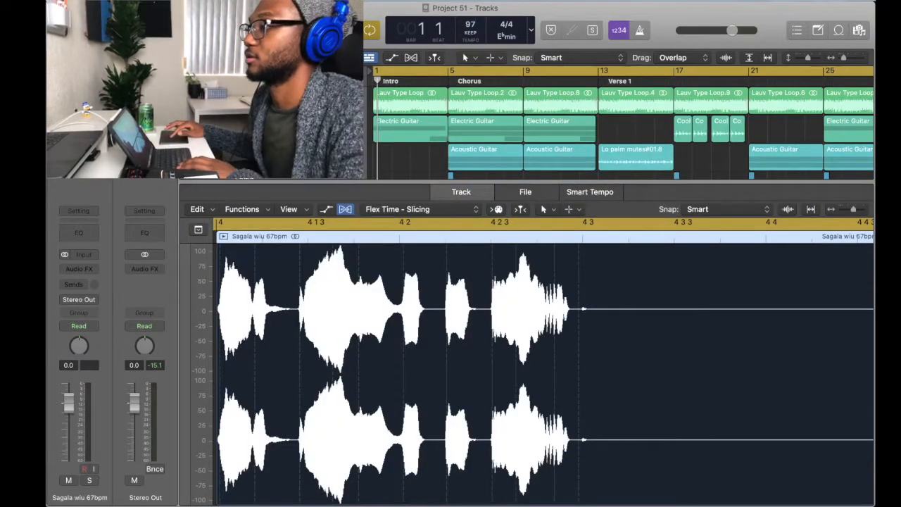
# Move the 67bpm tag region to lead into the Chorus at bar 5 and load the Tag Settings channel setting on its track.
pyautogui.press('e')
pyautogui.moveTo(434, 357); pyautogui.dragTo(444, 358)
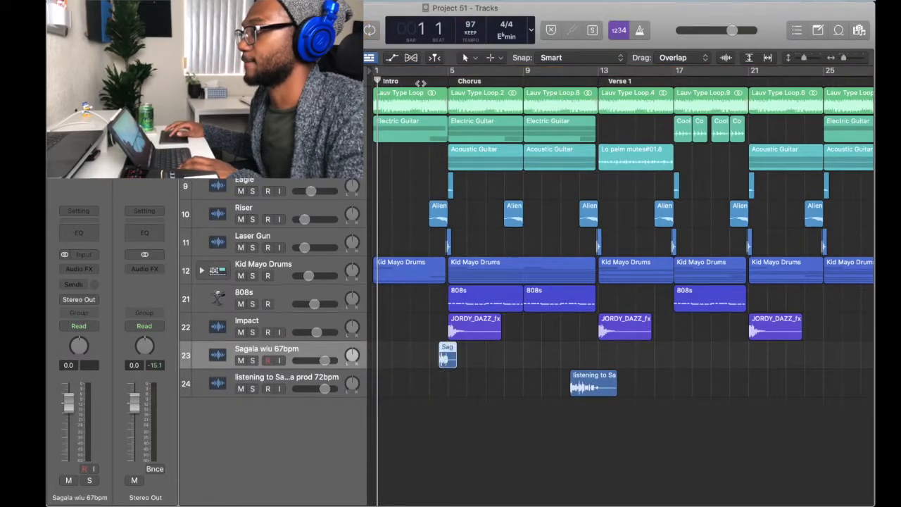
pyautogui.press('space')
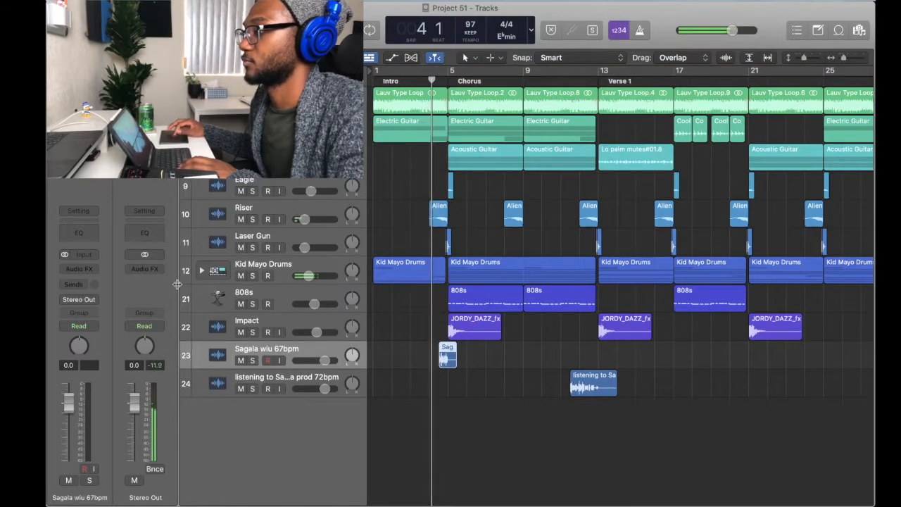
pyautogui.click(95, 215)
pyautogui.click(113, 398)
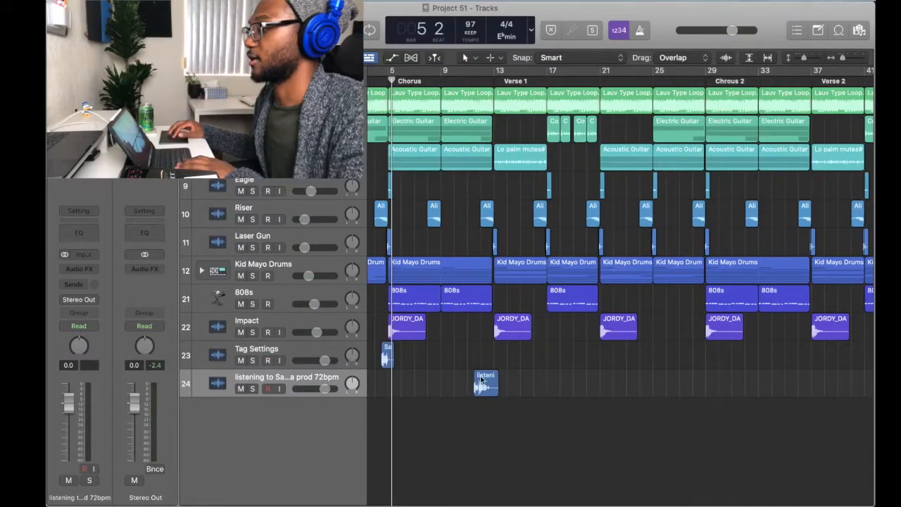
# Move the 72bpm tag region to bar 17, apply Tag Settings to its track, and set the playhead at that bar.
pyautogui.moveTo(481, 380); pyautogui.dragTo(555, 384)
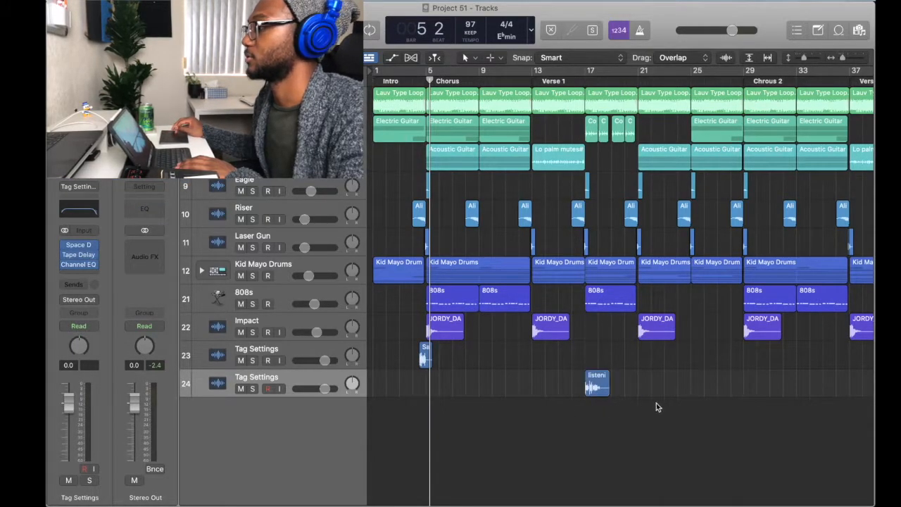
pyautogui.click(583, 81)
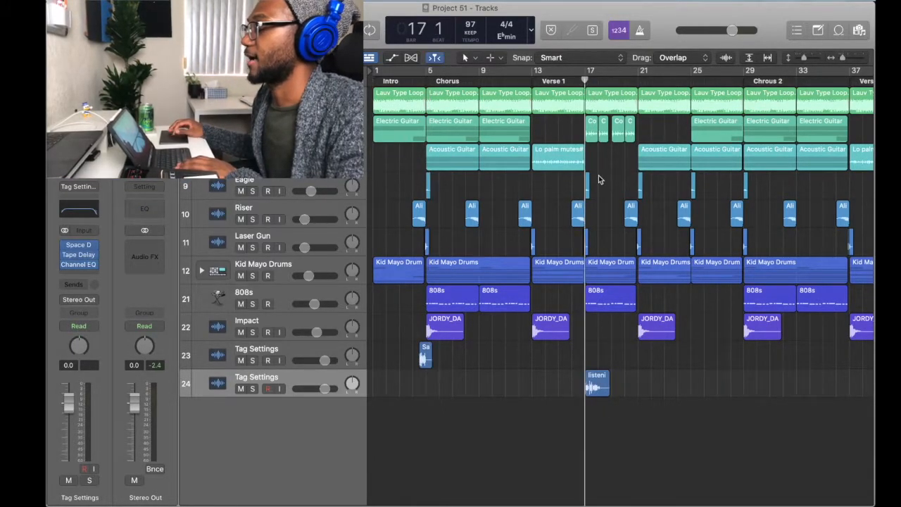
pyautogui.scroll(4, 600, 178)
pyautogui.scroll(-1, 599, 179)
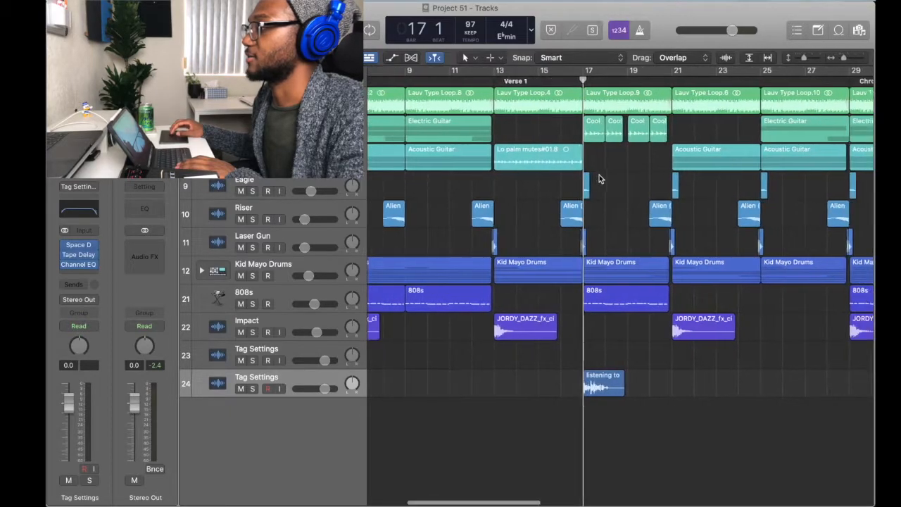
pyautogui.hscroll(1, 599, 179)
pyautogui.hscroll(-2, 600, 178)
pyautogui.hscroll(-1, 599, 179)
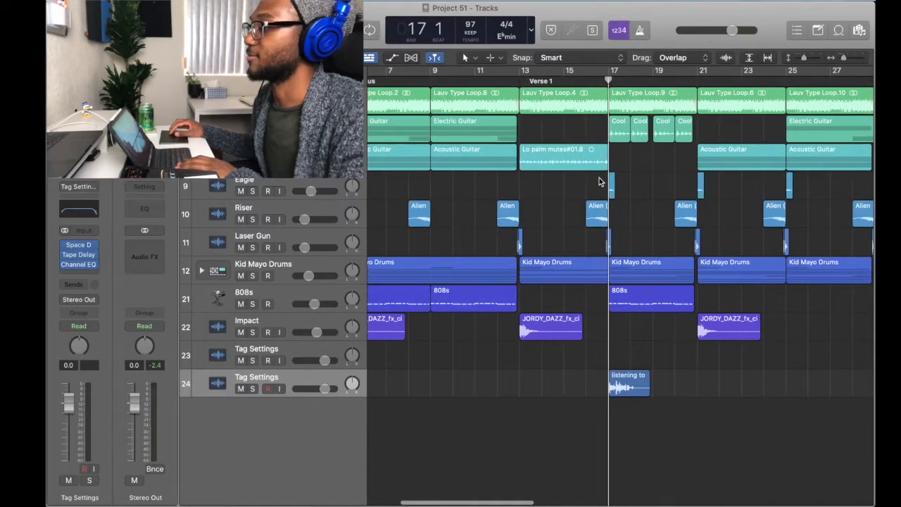
pyautogui.hscroll(-5, 478, 380)
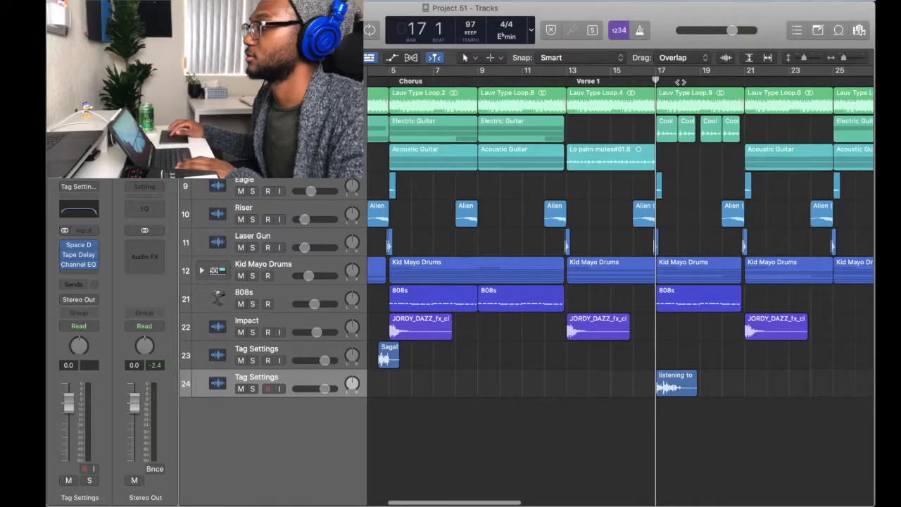
# Group the two Tag Settings tracks into a summing track stack named Tag.
pyautogui.keyDown('shift'); pyautogui.click(272, 353); pyautogui.keyUp('shift')
pyautogui.rightClick(273, 353)
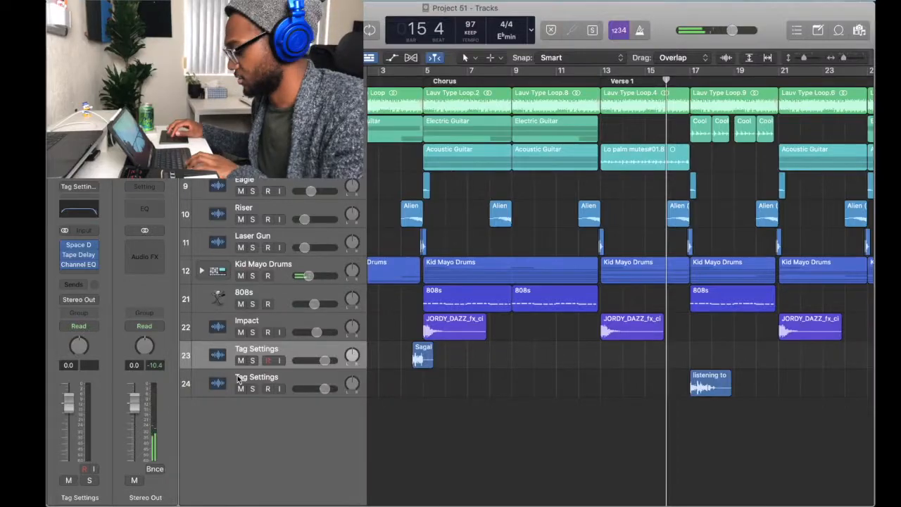
pyautogui.click(240, 380)
pyautogui.click(239, 380)
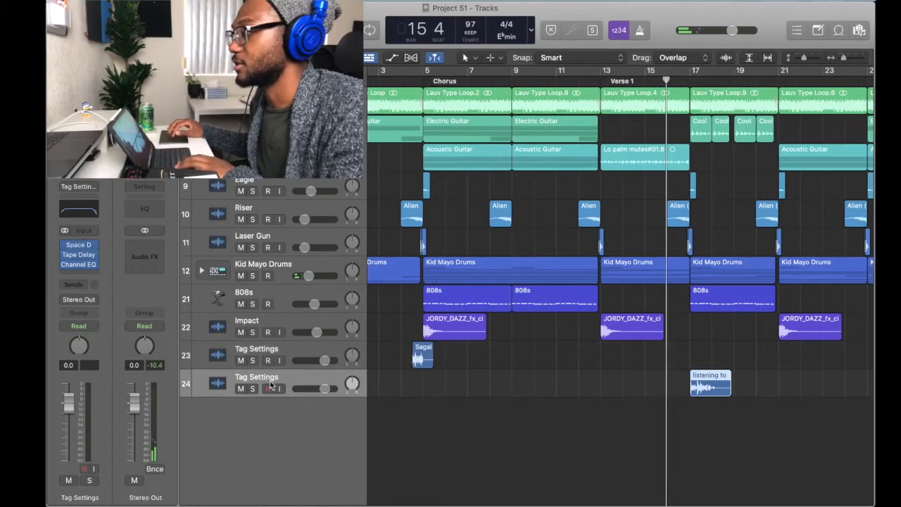
pyautogui.keyDown('shift'); pyautogui.click(277, 356); pyautogui.keyUp('shift')
pyautogui.press('super+shift+d')
pyautogui.press('Return')
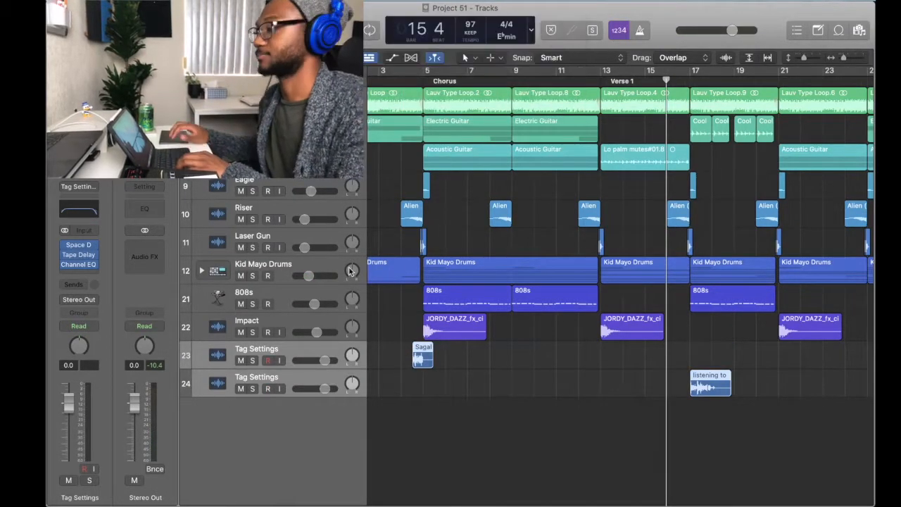
# Give the Tag stack the person icon and collapse it.
pyautogui.rightClick(225, 357)
pyautogui.click(359, 305)
pyautogui.click(202, 356)
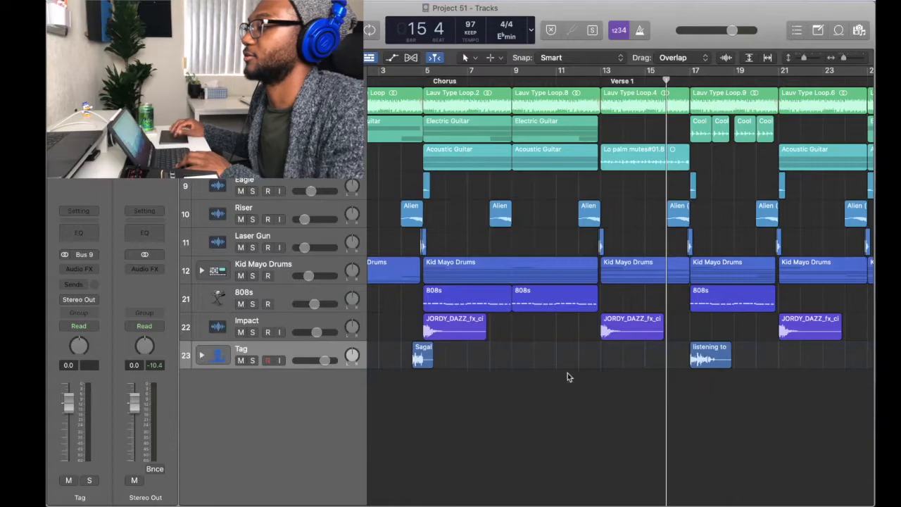
# Colour the tag regions purple to match the Impact track.
pyautogui.moveTo(766, 355); pyautogui.dragTo(412, 315)
pyautogui.hotkey('alt', 'c')
pyautogui.click(561, 403)
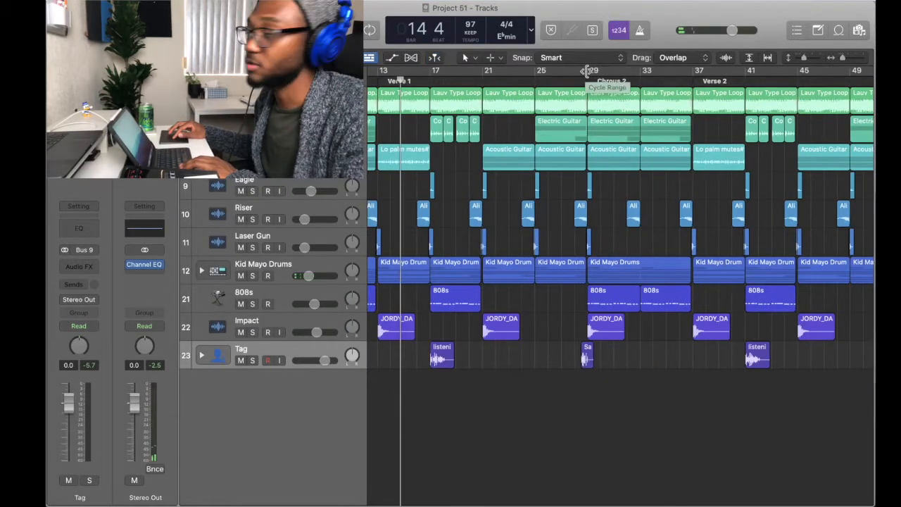
# Set the cycle range over Chorus 2 from bar 29 to bar 37 and play it back briefly.
pyautogui.moveTo(587, 73); pyautogui.dragTo(649, 73)
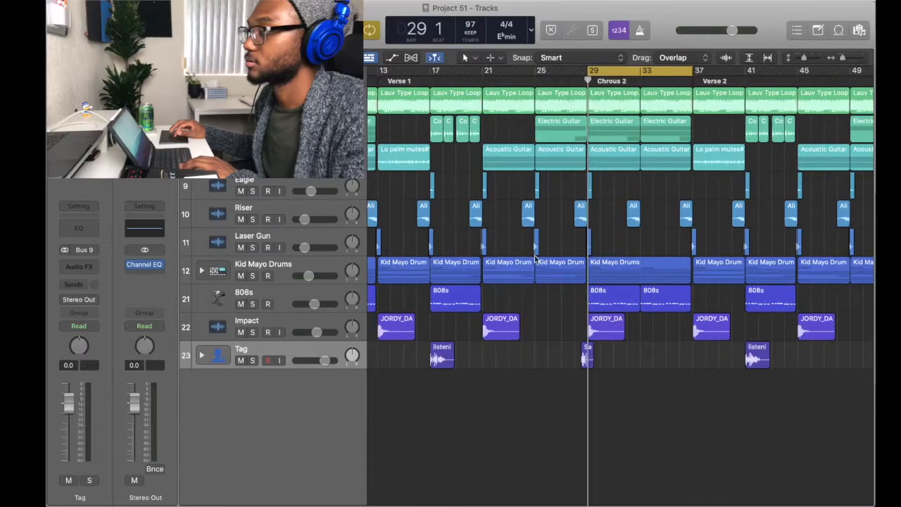
pyautogui.press('space')
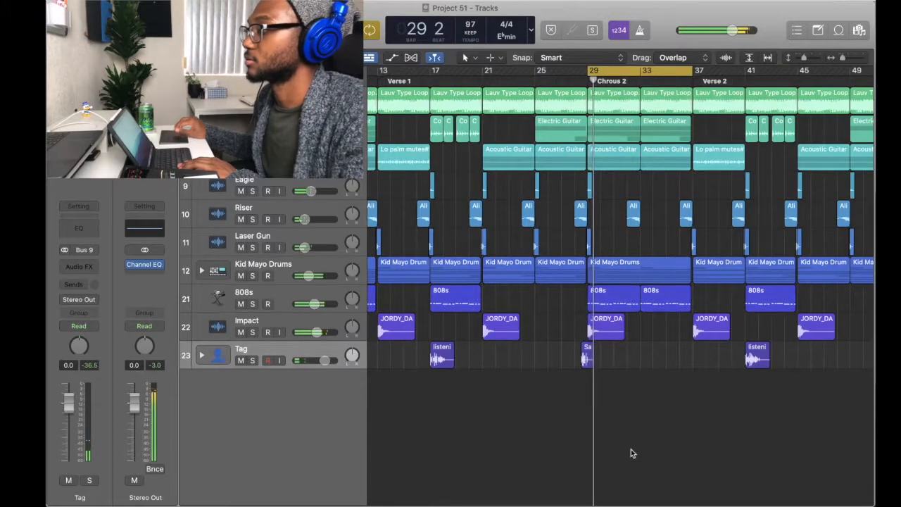
pyautogui.press('space')
# Insert a stereo Compressor after the Channel EQ on the Stereo Out channel.
pyautogui.click(145, 272)
pyautogui.click(238, 305)
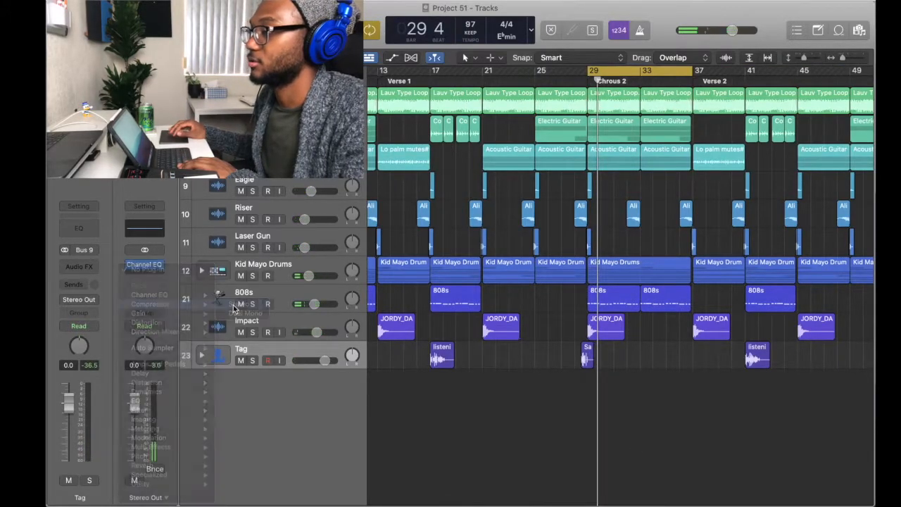
pyautogui.moveTo(506, 161); pyautogui.dragTo(481, 131)
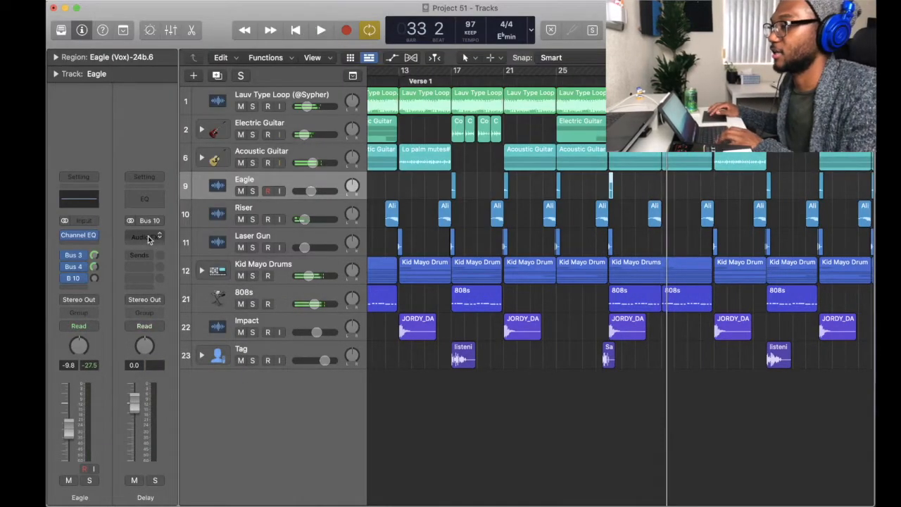
# Insert a stereo Tape Delay on the Delay aux channel fed by Bus 10.
pyautogui.click(148, 239)
pyautogui.moveTo(140, 336)
pyautogui.moveTo(246, 373)
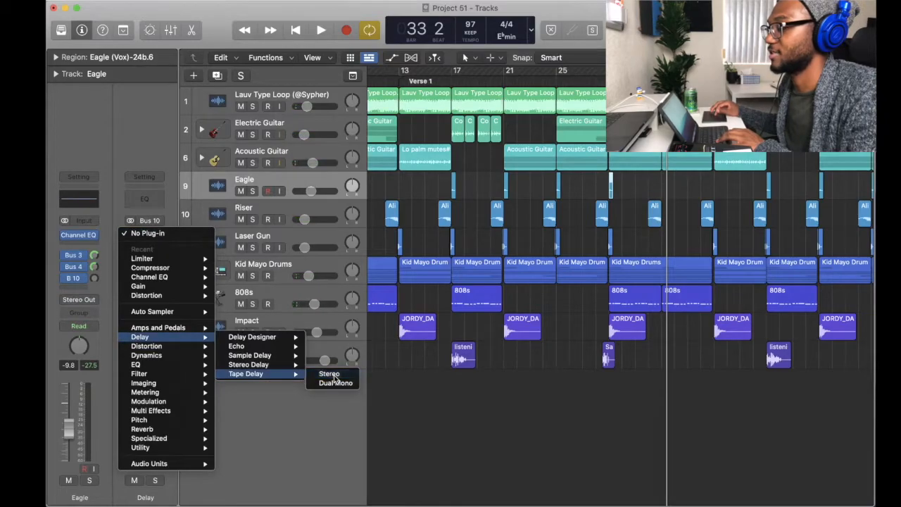
pyautogui.click(330, 374)
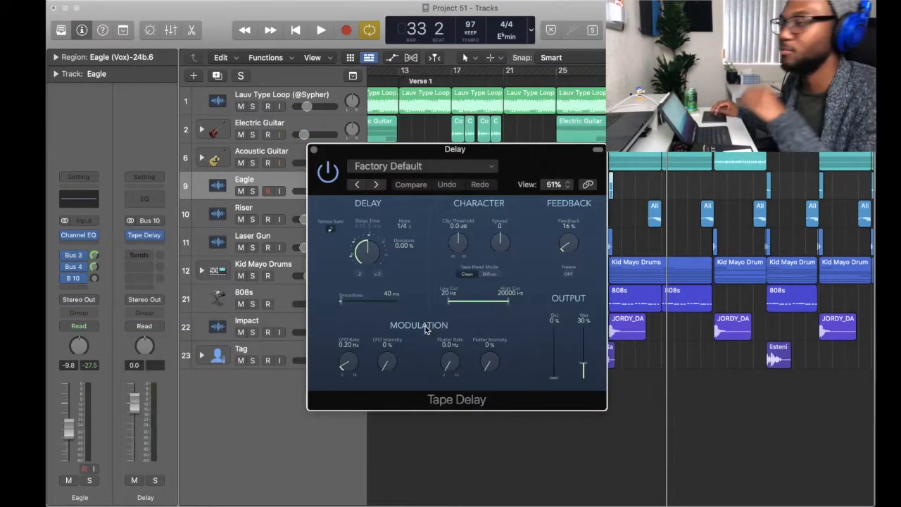